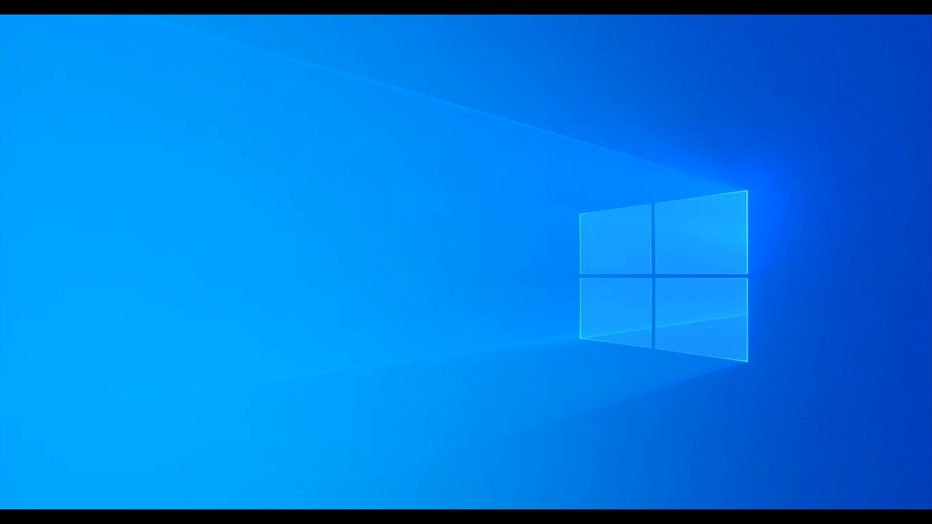
# Step: Switch to the Pivot table workbook window
pyautogui.moveTo(451, 516)
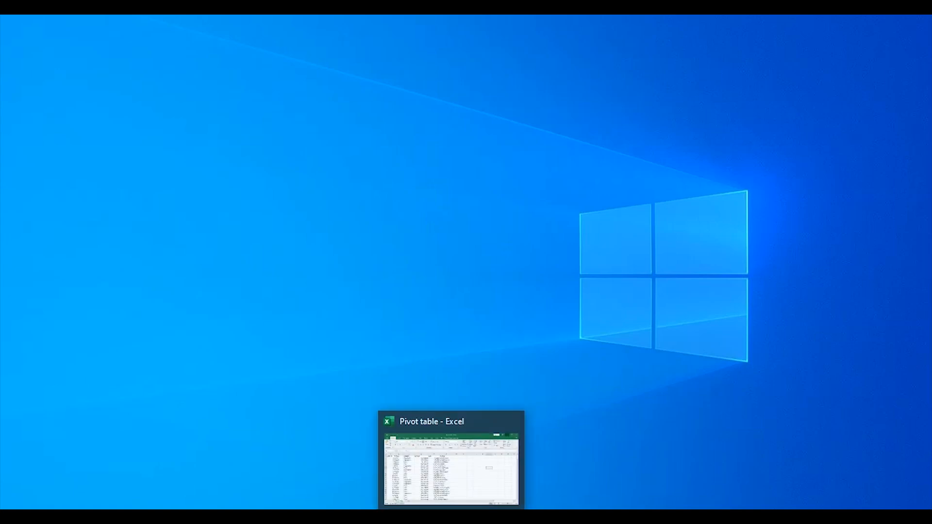
pyautogui.click(444, 485)
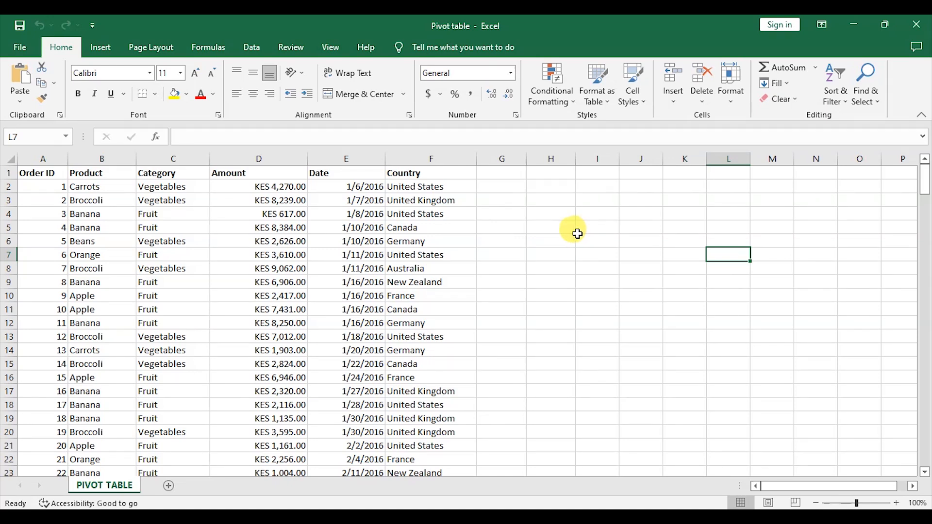
pyautogui.click(554, 228)
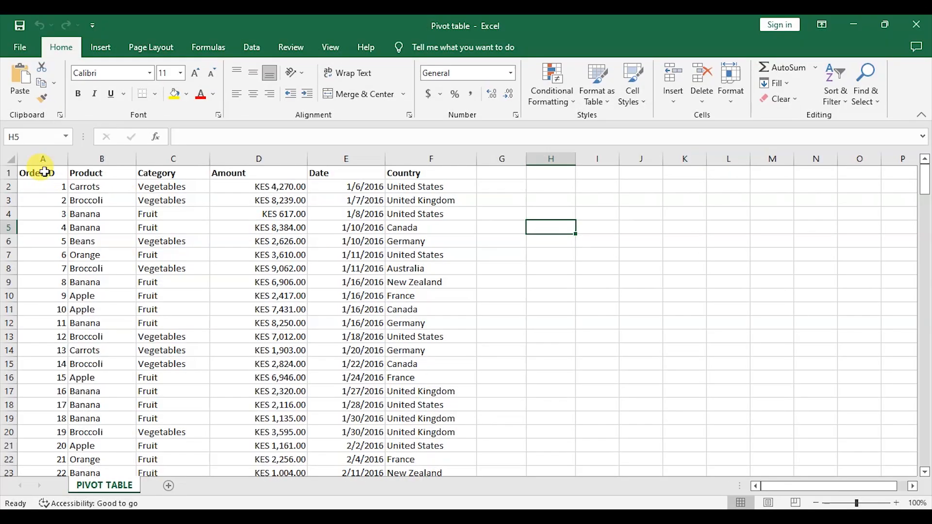
# Step: Select the Order ID column and scroll through all of its rows
pyautogui.click(43, 156)
pyautogui.scroll(-1, 42, 191)
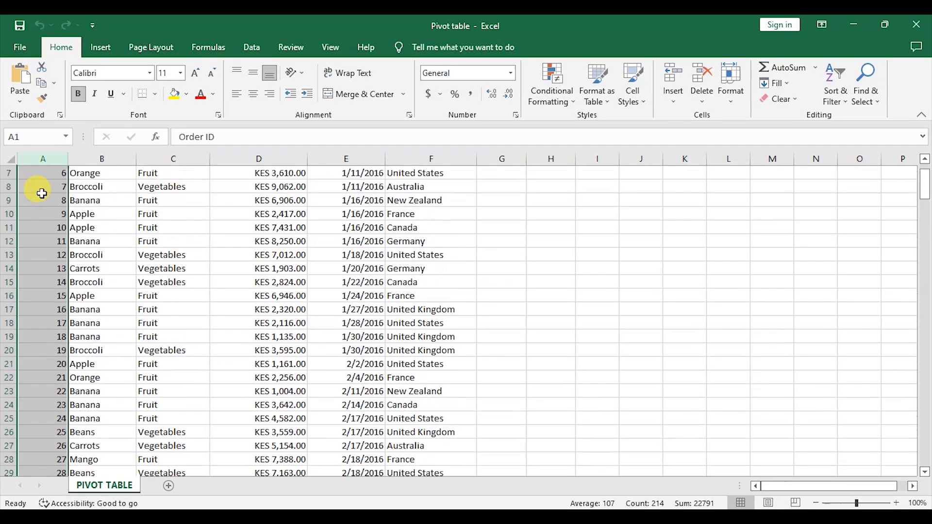
pyautogui.scroll(-20, 41, 191)
pyautogui.scroll(-20, 39, 200)
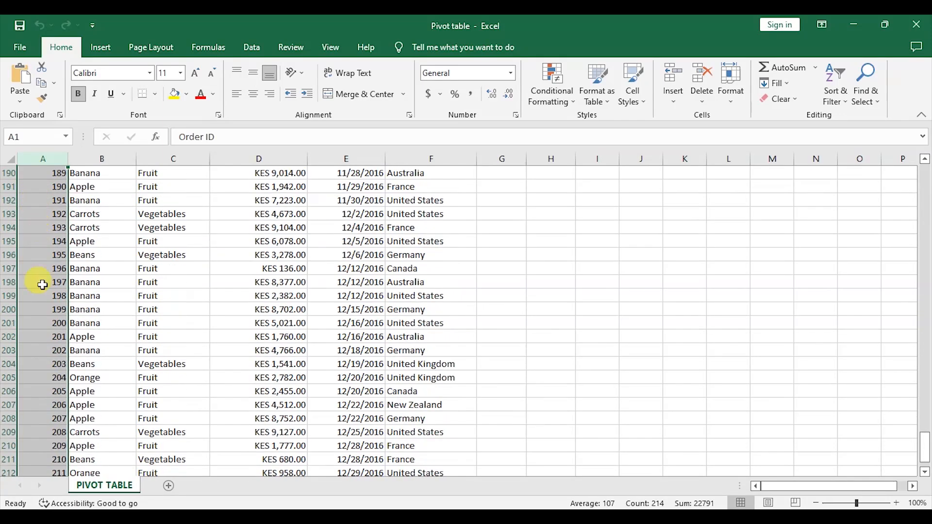
pyautogui.scroll(-6, 42, 285)
pyautogui.moveTo(928, 459); pyautogui.dragTo(928, 167)
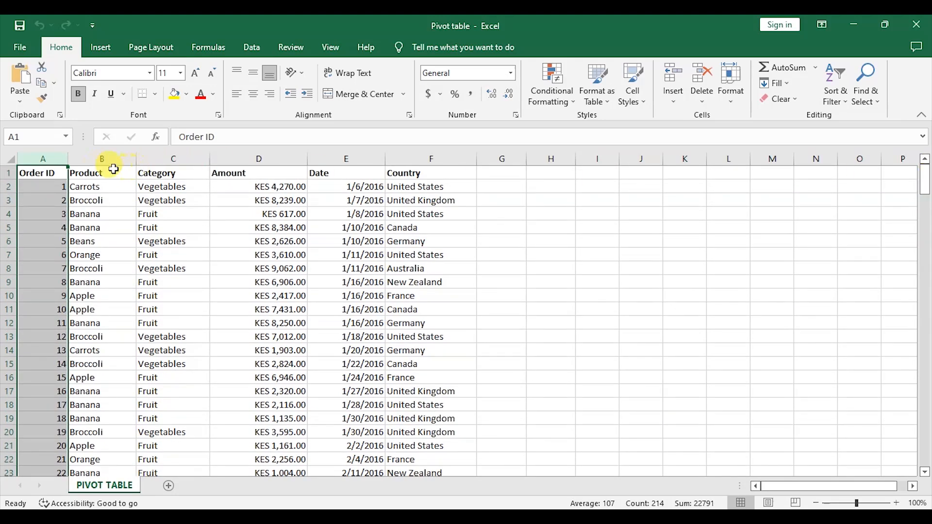
# Step: Select the Product column and the Country column to review the data fields
pyautogui.click(100, 159)
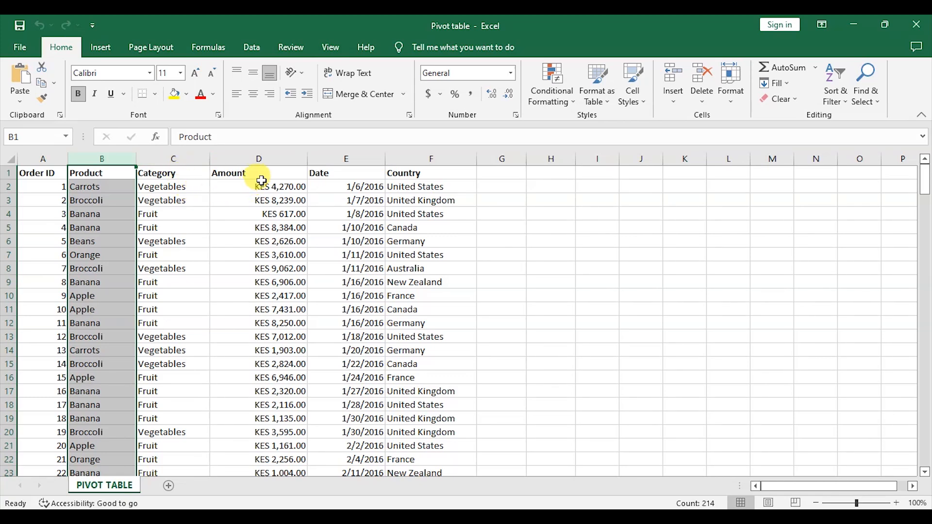
pyautogui.moveTo(347, 157); pyautogui.dragTo(357, 153)
pyautogui.click(418, 154)
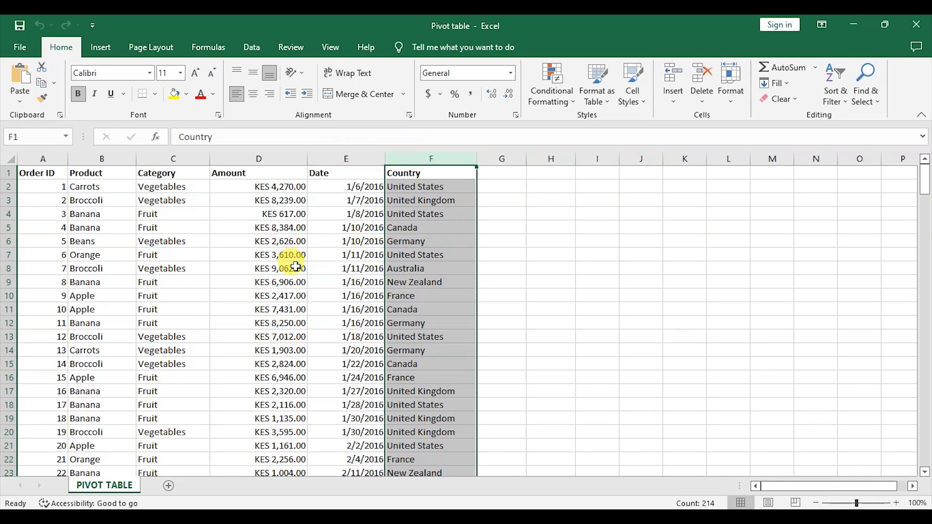
# Step: Scroll through the whole order list to review its rows
pyautogui.scroll(-11, 243, 342)
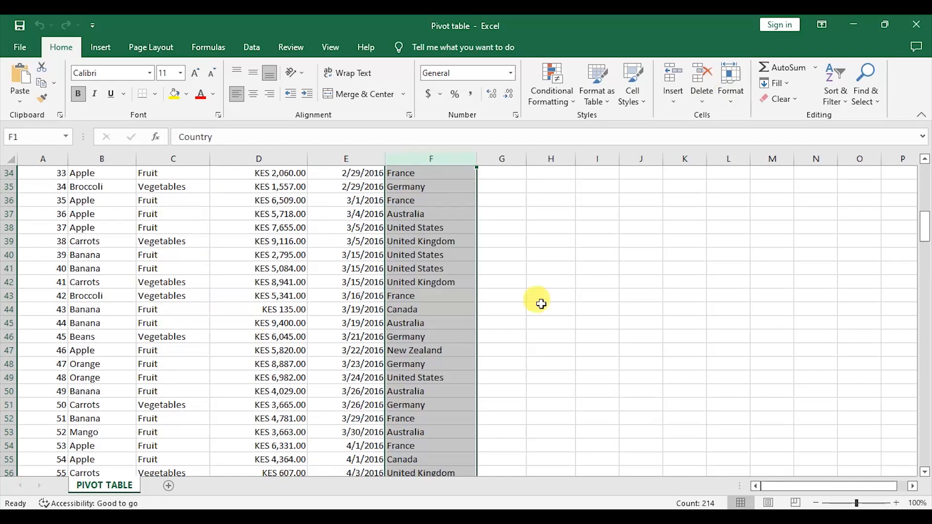
pyautogui.click(496, 325)
pyautogui.scroll(-6, 399, 366)
pyautogui.scroll(-20, 360, 288)
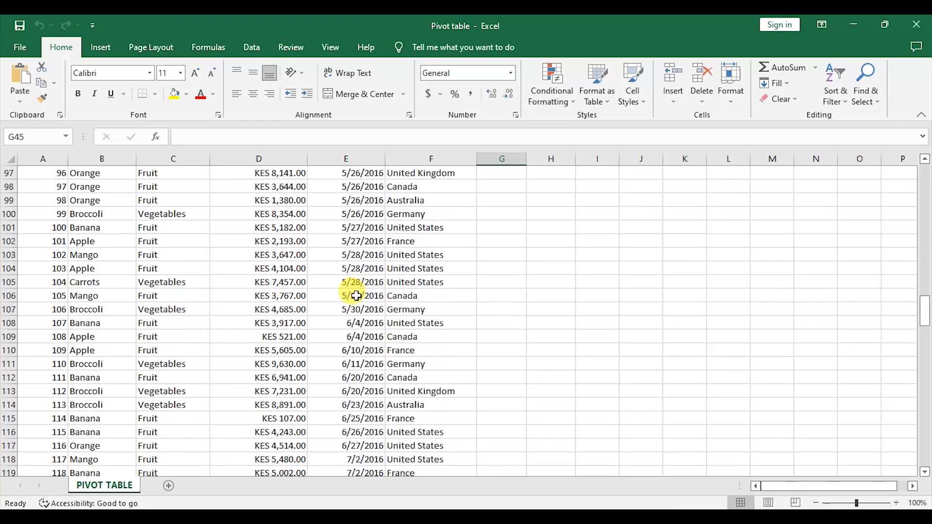
pyautogui.scroll(-5, 351, 300)
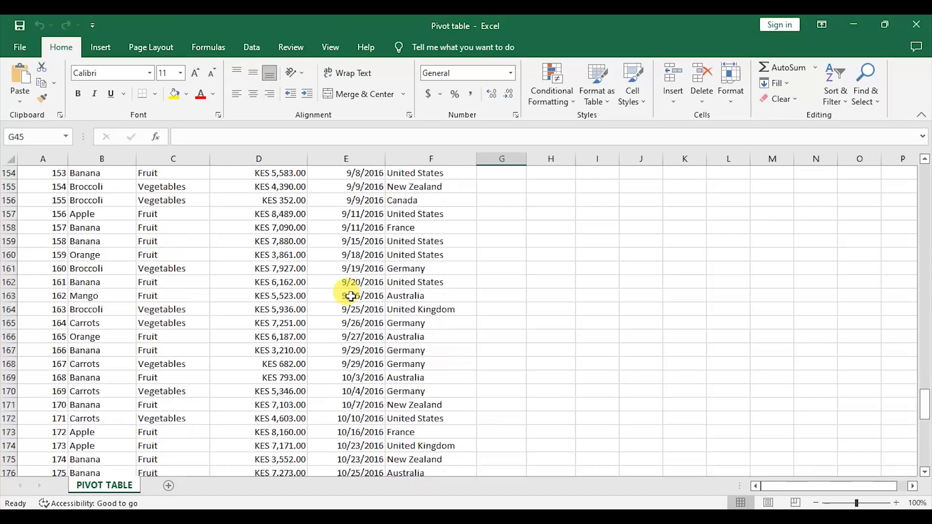
pyautogui.scroll(20, 351, 297)
pyautogui.scroll(20, 350, 296)
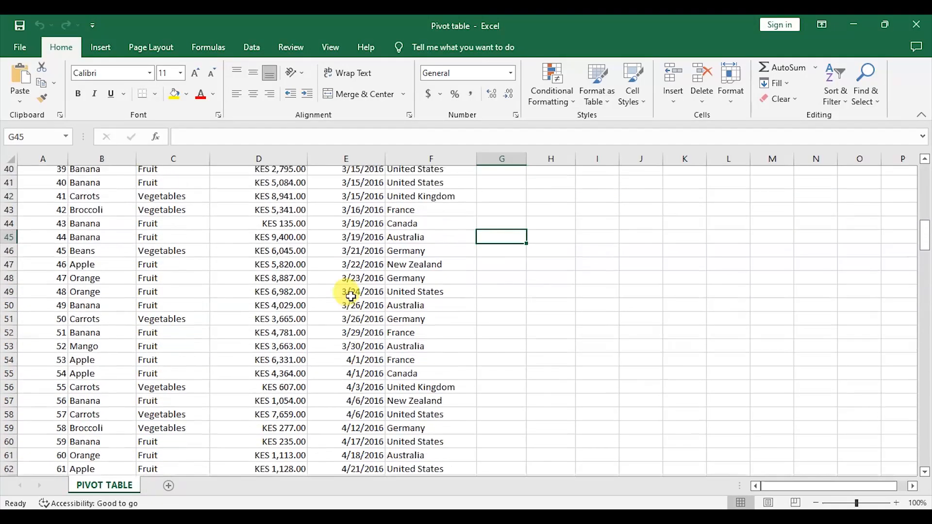
pyautogui.scroll(4, 351, 296)
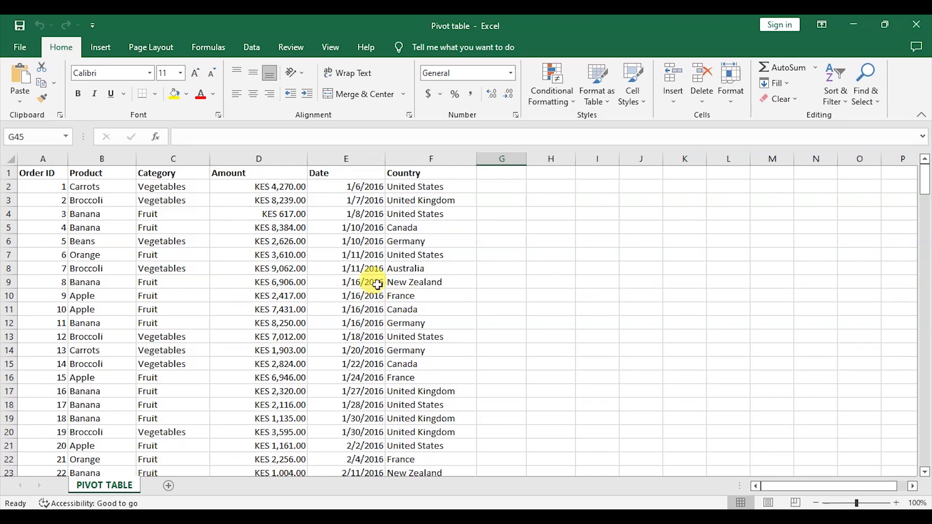
pyautogui.scroll(-12, 377, 281)
pyautogui.scroll(8, 372, 268)
pyautogui.scroll(4, 372, 268)
pyautogui.scroll(-14, 374, 272)
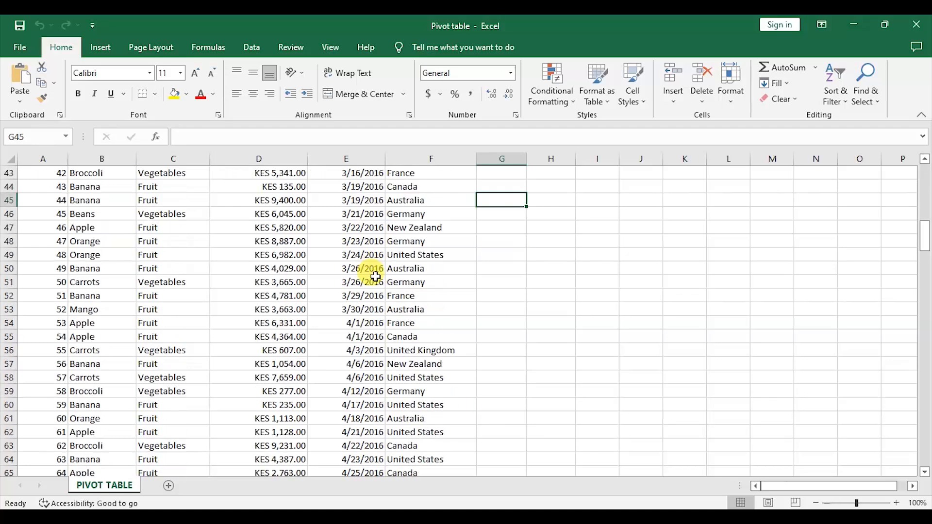
pyautogui.scroll(-20, 375, 277)
pyautogui.scroll(-20, 374, 277)
pyautogui.scroll(4, 350, 274)
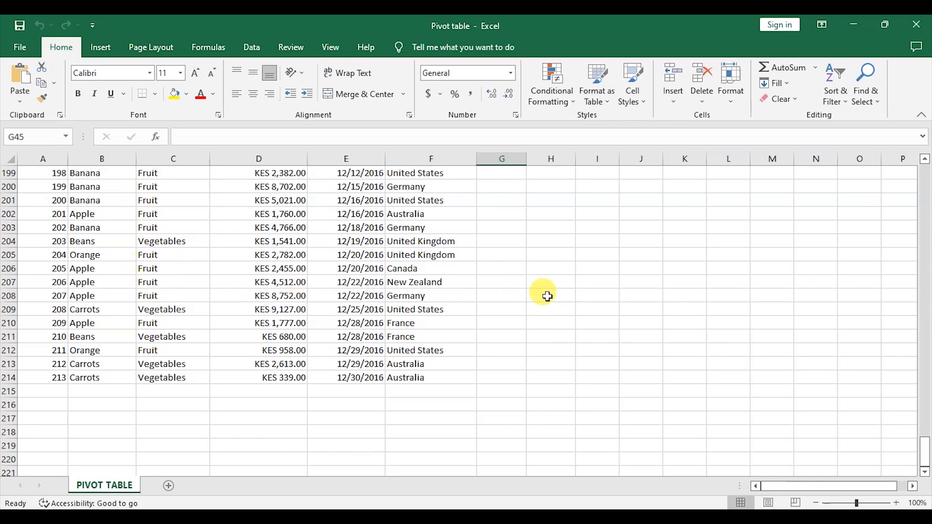
pyautogui.scroll(9, 548, 296)
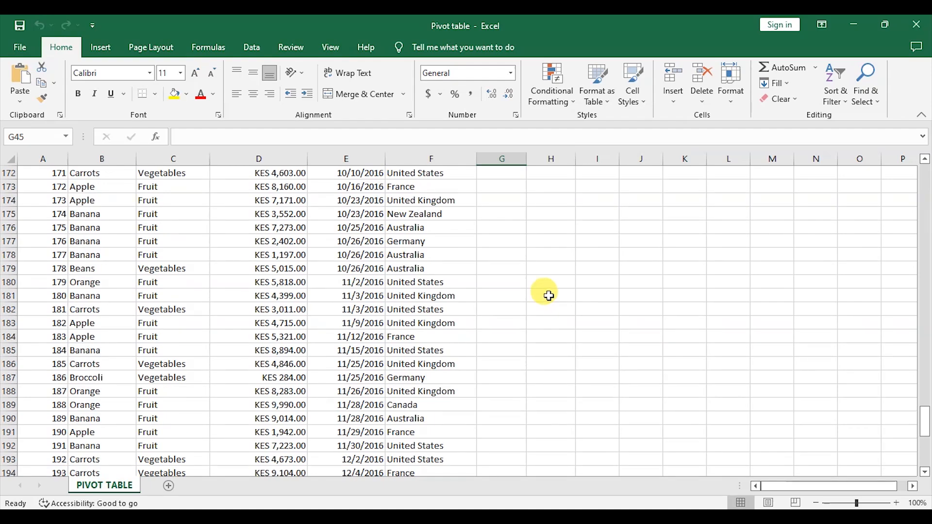
pyautogui.scroll(8, 549, 294)
pyautogui.scroll(18, 549, 291)
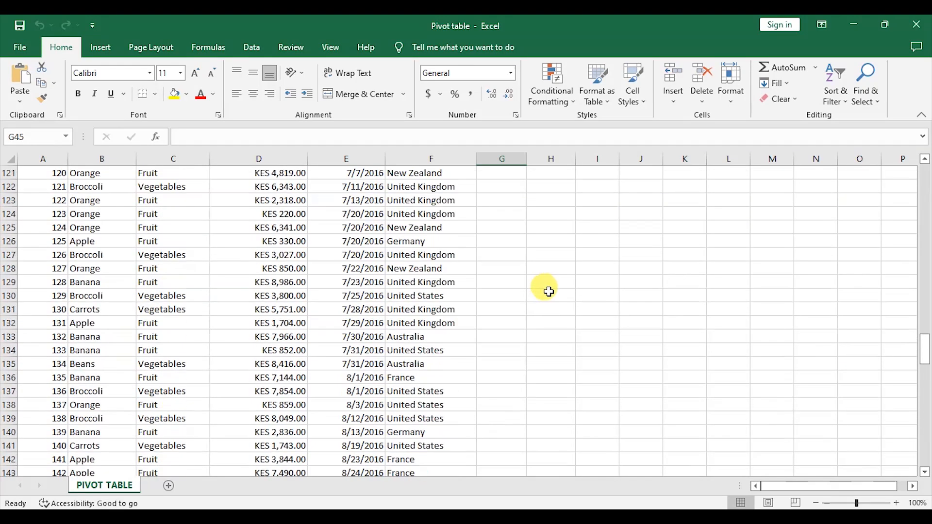
pyautogui.scroll(20, 549, 290)
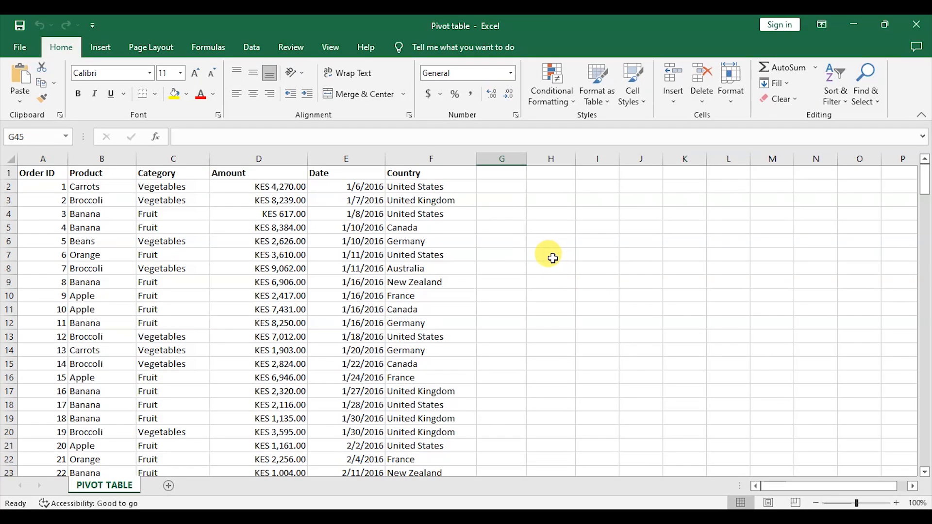
# Step: Select the whole data range A1:F214, then clear the selection
pyautogui.moveTo(40, 172); pyautogui.dragTo(446, 348)
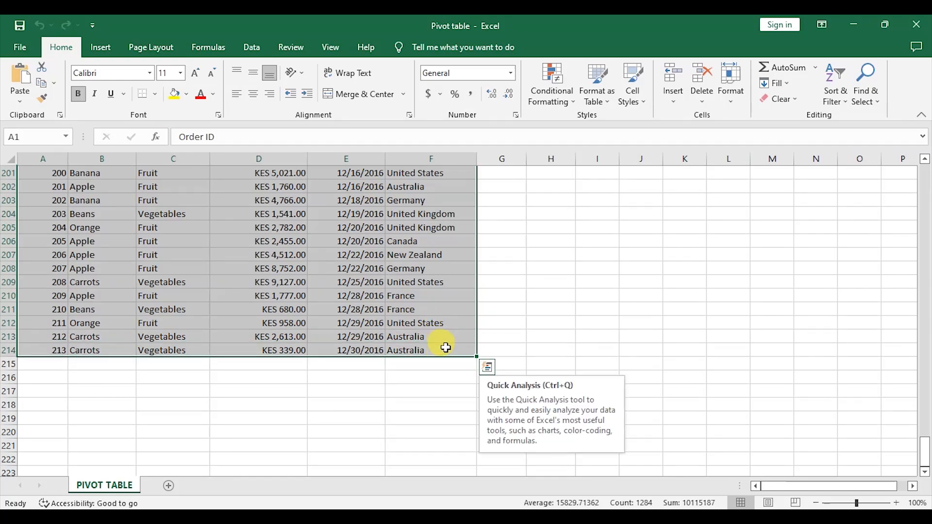
pyautogui.scroll(20, 439, 356)
pyautogui.scroll(20, 439, 357)
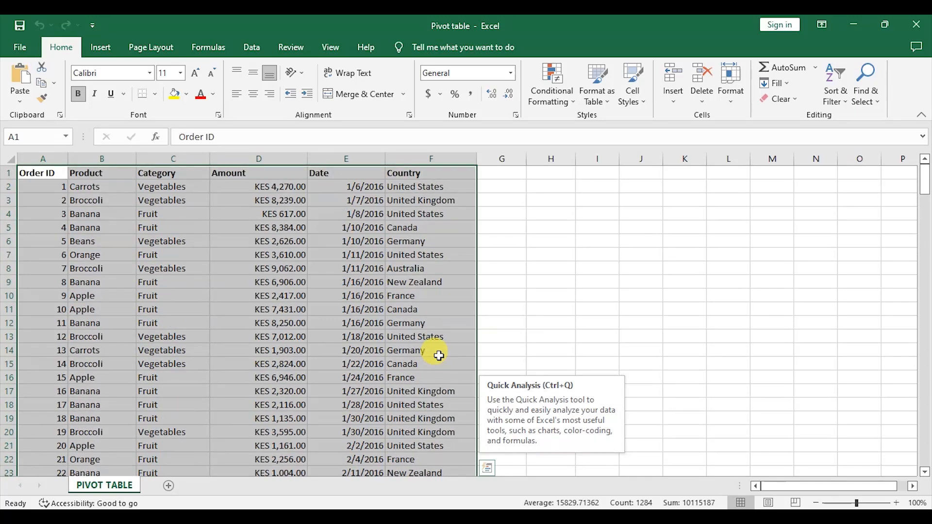
pyautogui.click(544, 267)
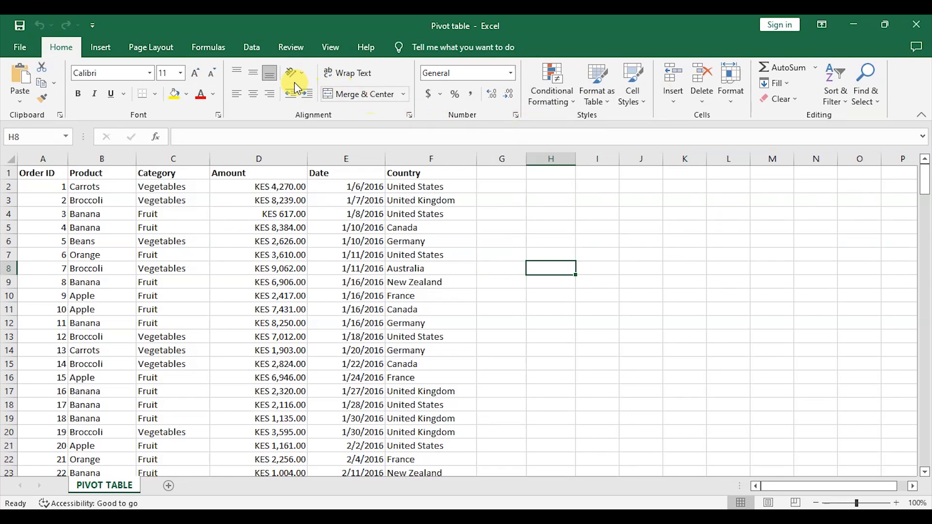
pyautogui.click(101, 48)
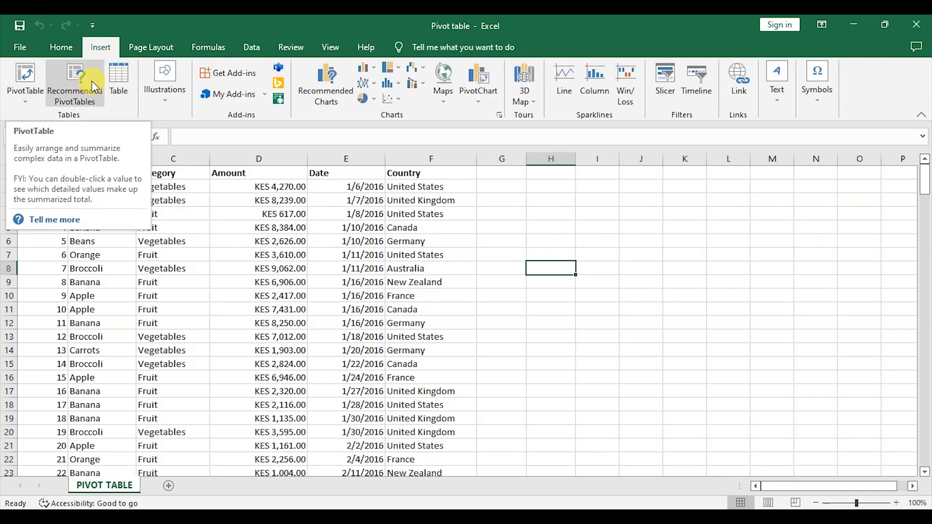
pyautogui.click(30, 97)
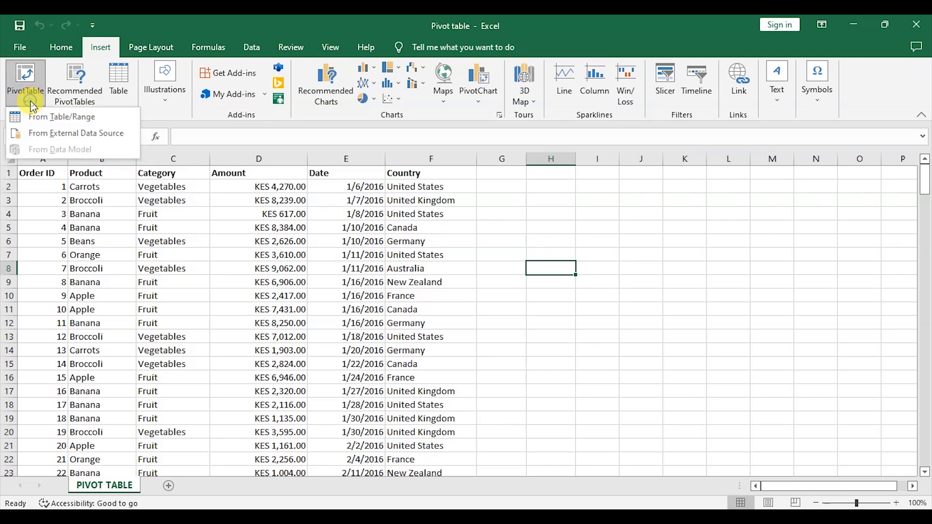
pyautogui.click(90, 122)
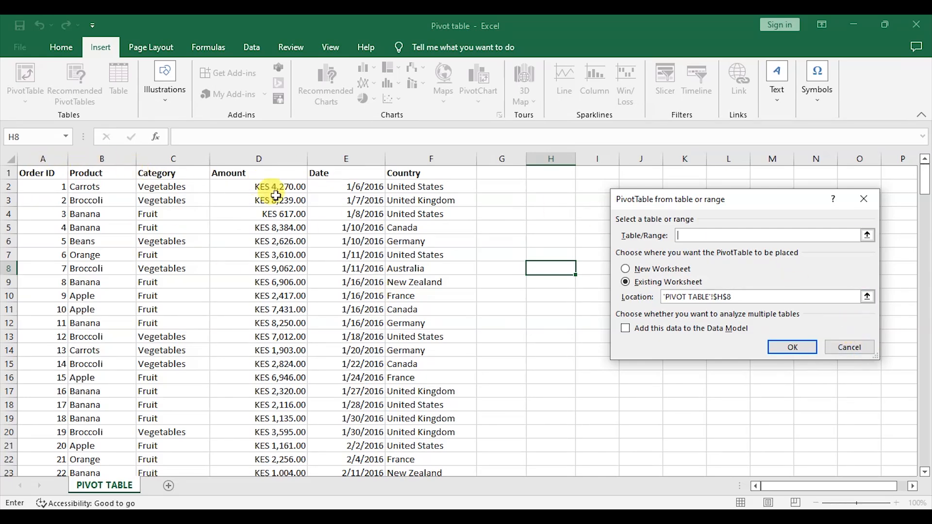
pyautogui.click(33, 173)
pyautogui.moveTo(33, 174); pyautogui.dragTo(430, 426)
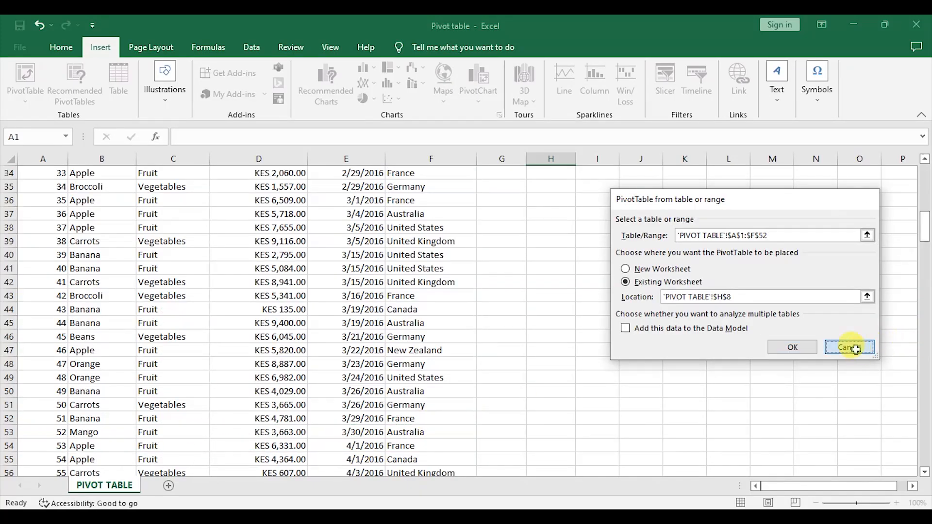
pyautogui.click(850, 347)
pyautogui.scroll(5, 692, 279)
pyautogui.scroll(6, 692, 278)
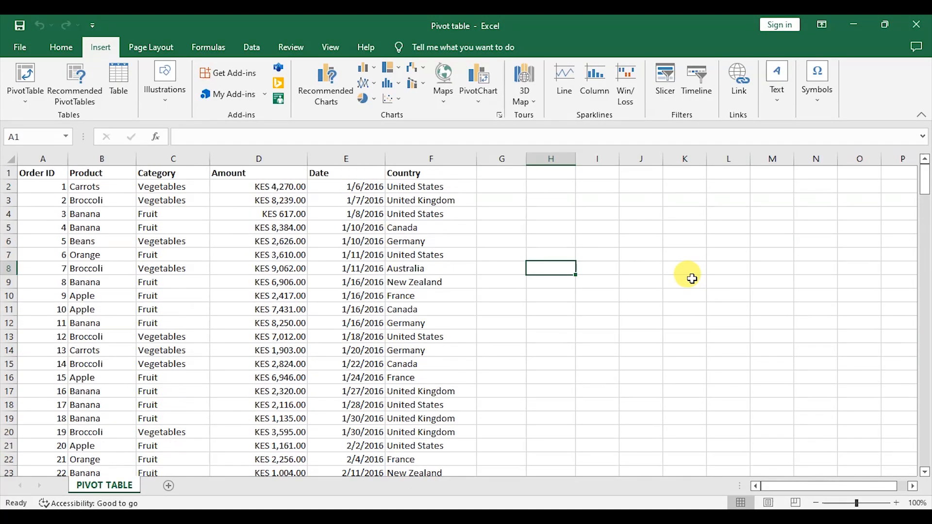
pyautogui.click(39, 103)
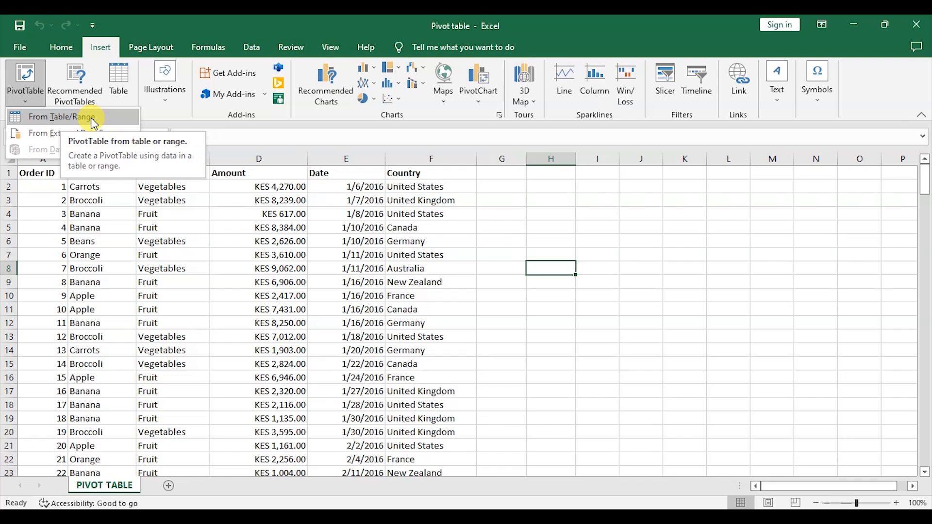
pyautogui.click(686, 243)
pyautogui.click(688, 242)
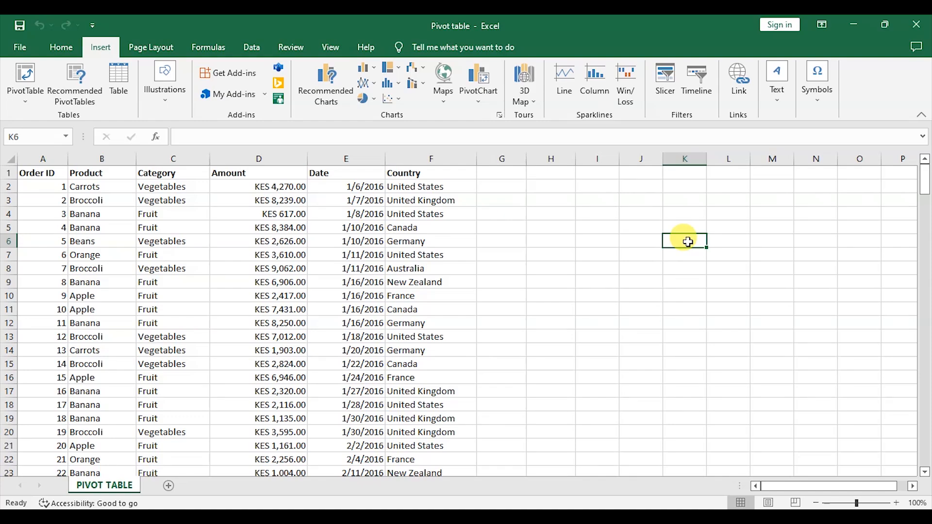
# Step: Scroll down to the last data row and return to the top of the sheet
pyautogui.scroll(-15, 249, 192)
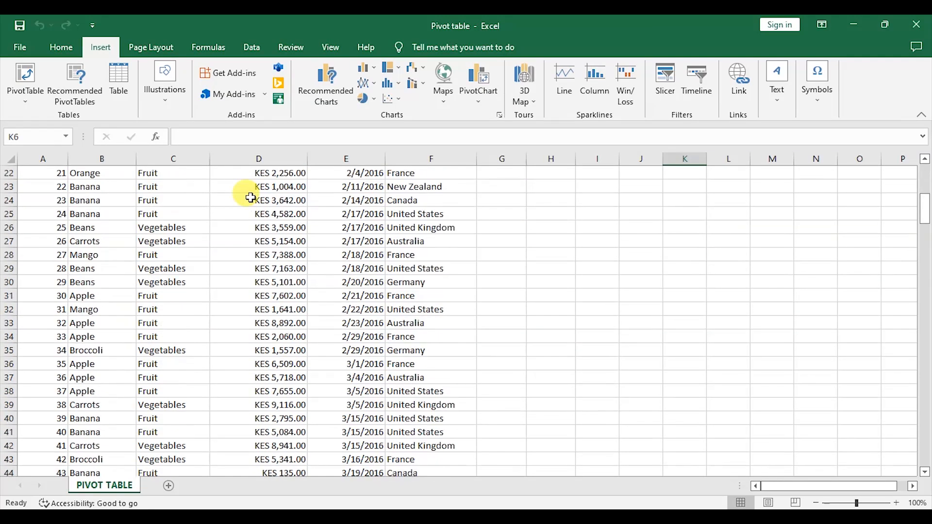
pyautogui.scroll(-20, 250, 196)
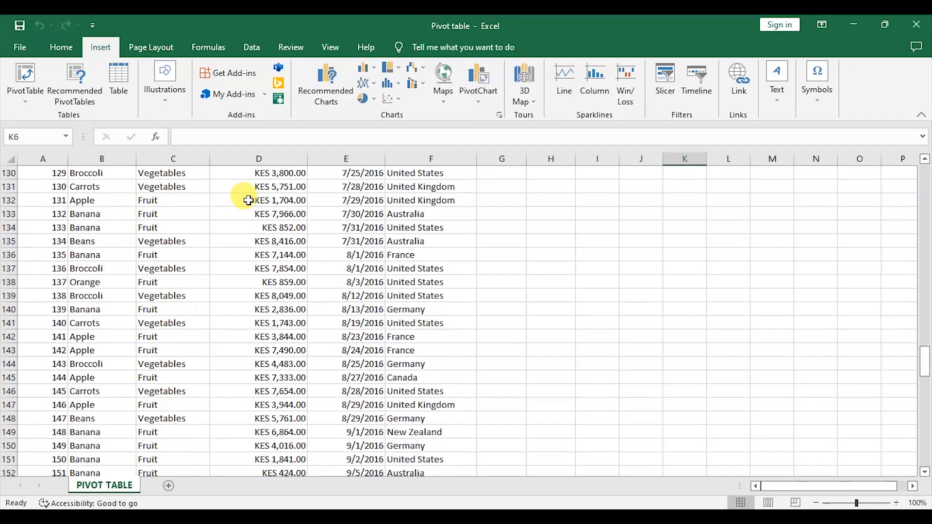
pyautogui.scroll(-15, 250, 196)
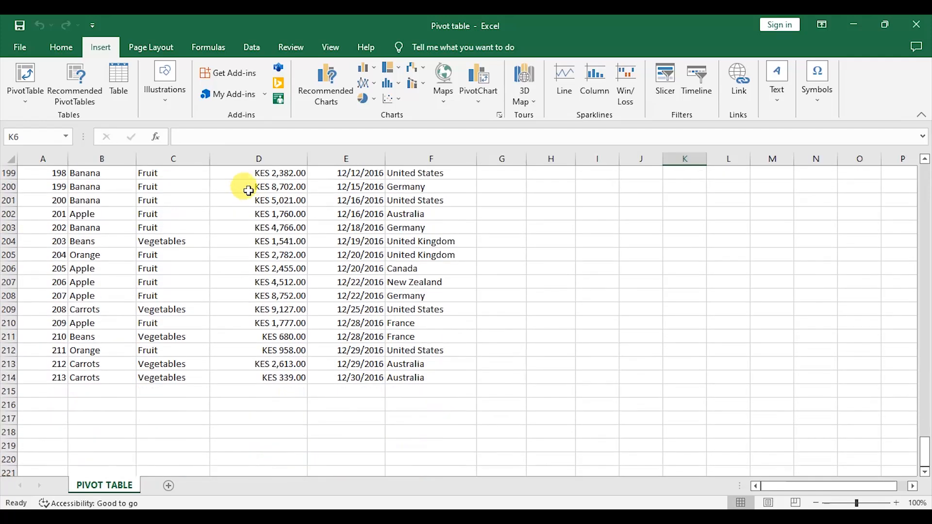
pyautogui.scroll(20, 248, 191)
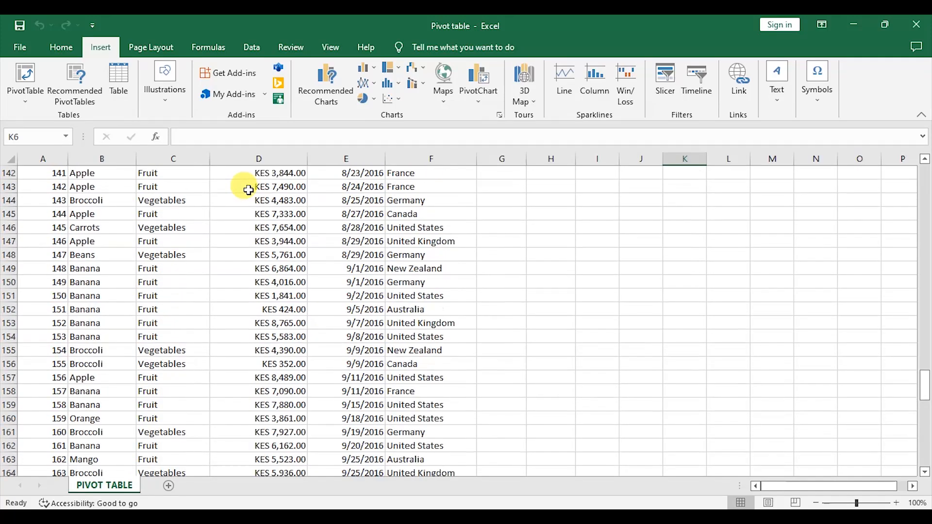
pyautogui.scroll(-20, 249, 190)
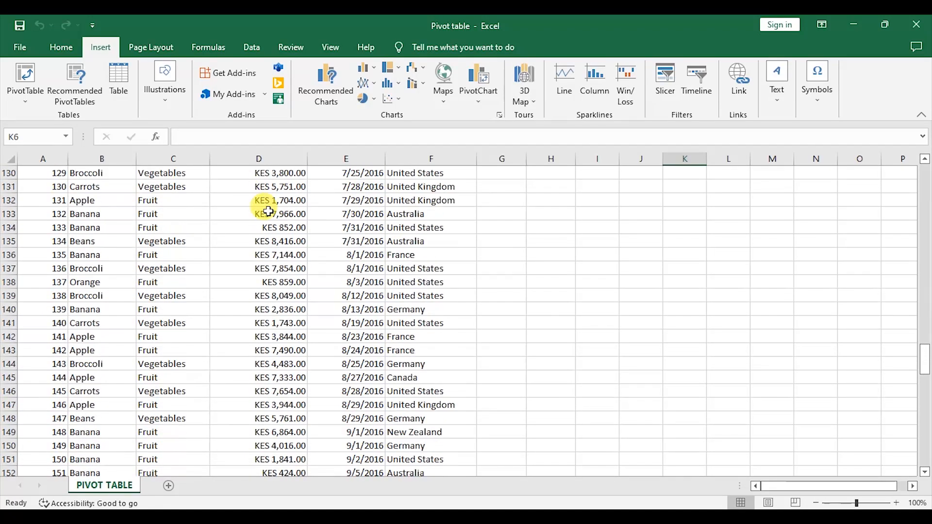
pyautogui.scroll(-5, 268, 215)
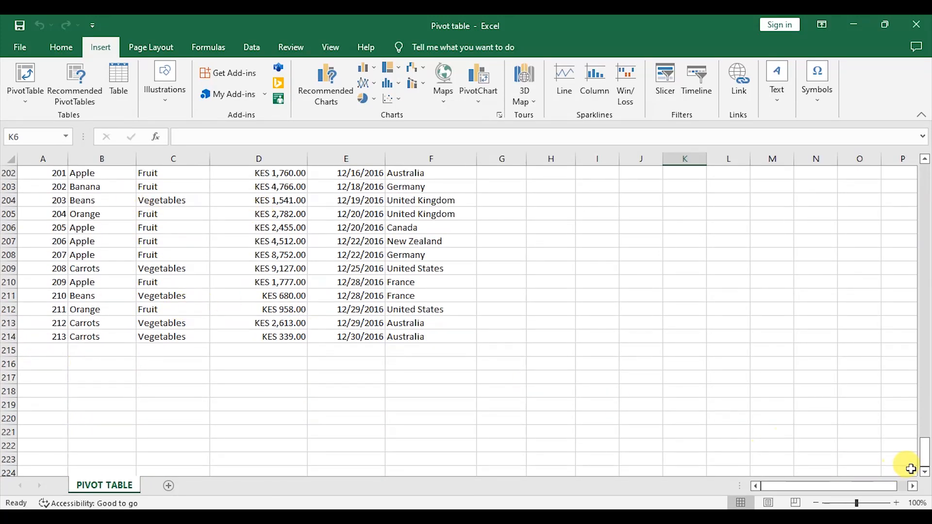
pyautogui.moveTo(925, 459); pyautogui.dragTo(925, 173)
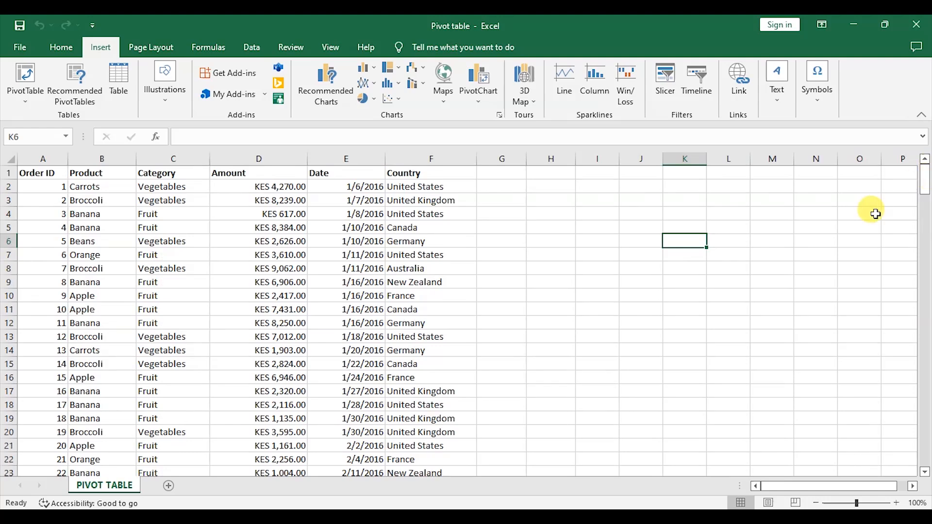
# Step: Inspect individual cells across the Date, Category, Product and Amount columns of the order list
pyautogui.click(349, 334)
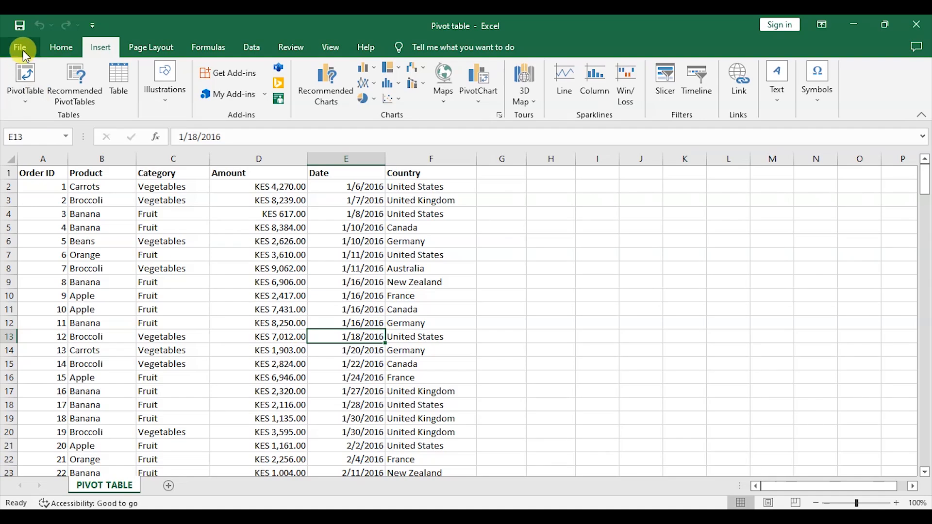
pyautogui.click(665, 297)
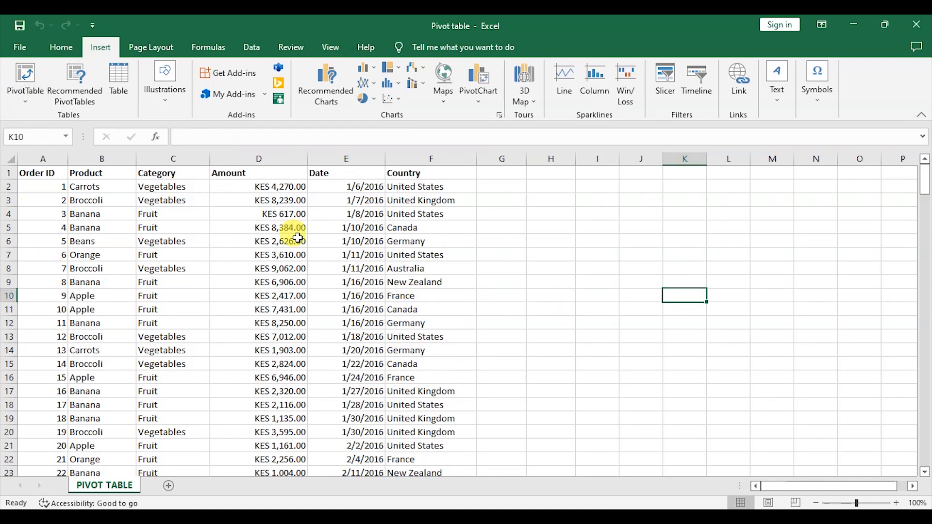
pyautogui.scroll(-6, 139, 234)
pyautogui.click(156, 281)
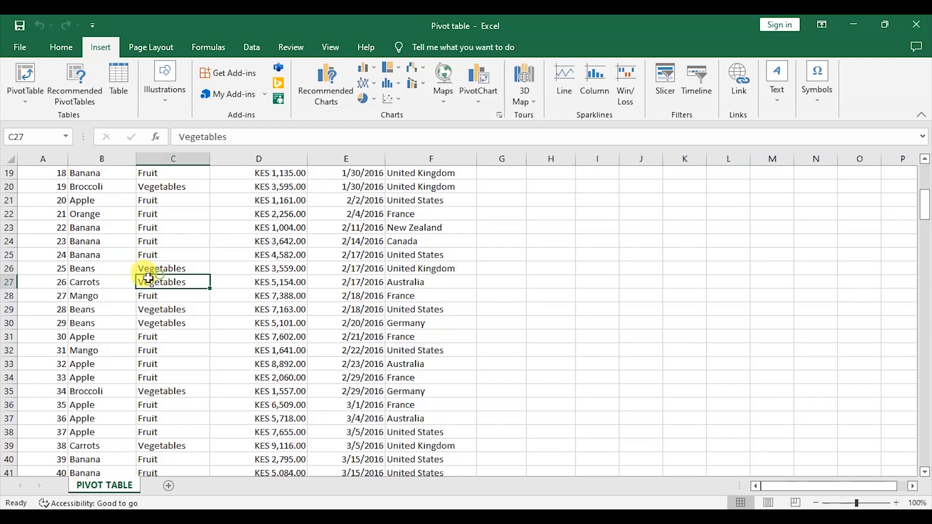
pyautogui.click(119, 228)
pyautogui.click(292, 217)
pyautogui.click(369, 227)
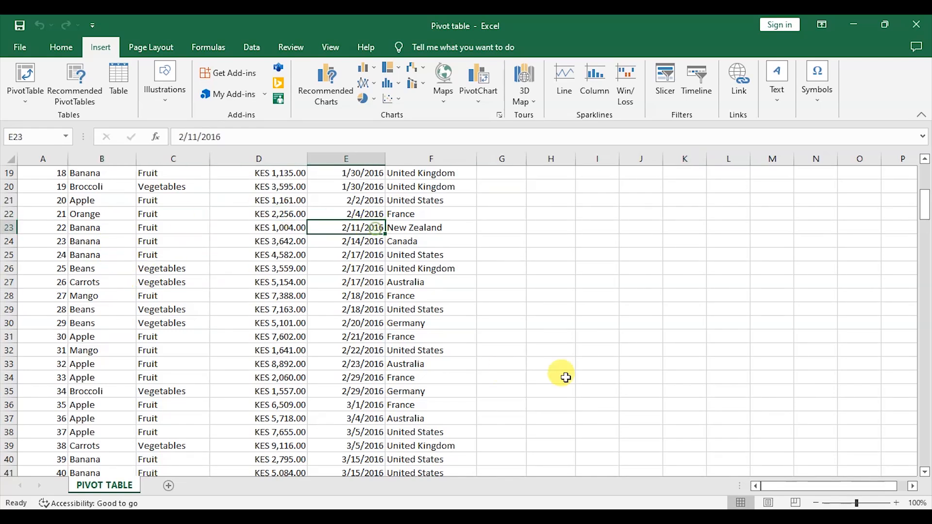
pyautogui.click(795, 313)
pyautogui.click(248, 362)
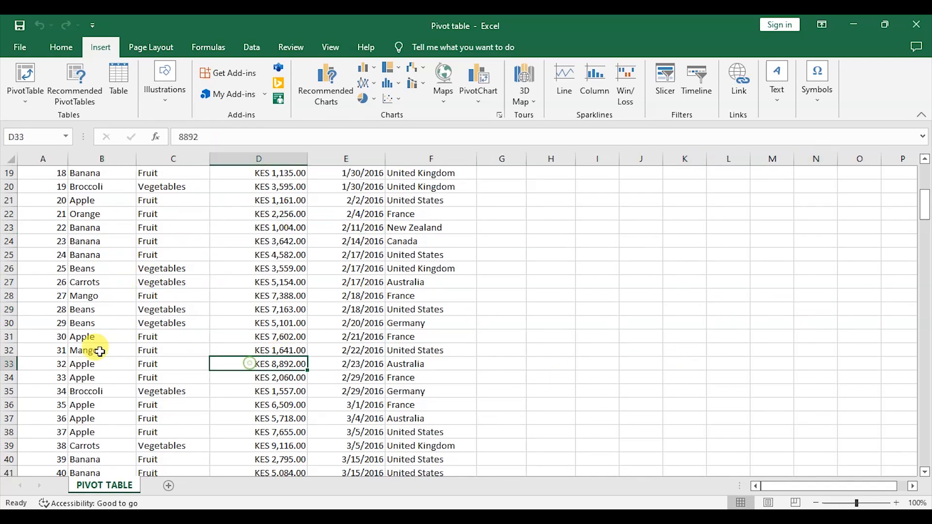
pyautogui.click(109, 350)
pyautogui.click(249, 309)
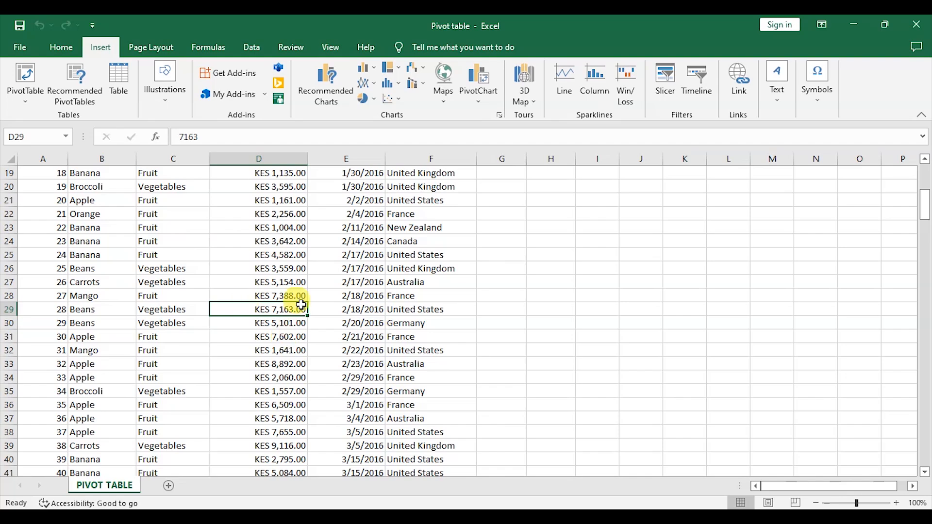
# Step: Format the data range A1:F214 as a table with headers using a blue table style
pyautogui.click(61, 48)
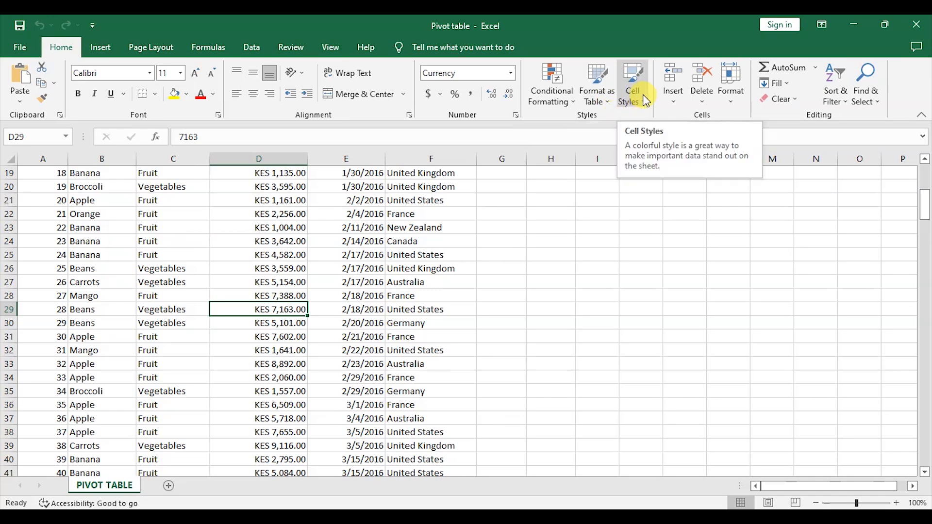
pyautogui.click(612, 104)
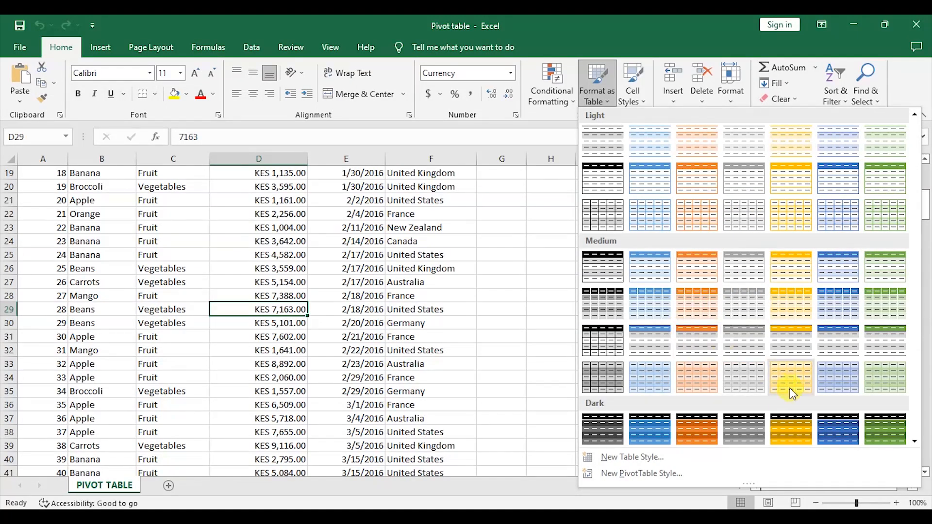
pyautogui.click(841, 175)
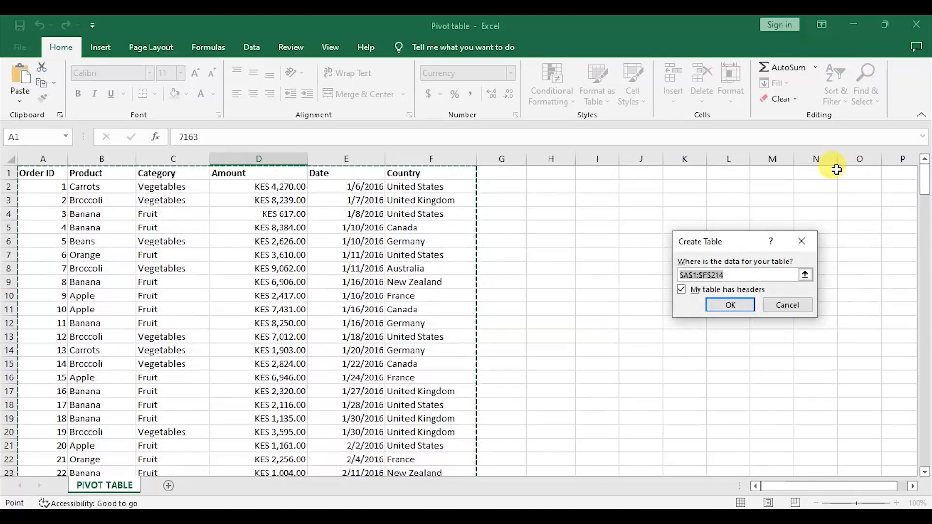
pyautogui.scroll(-12, 321, 224)
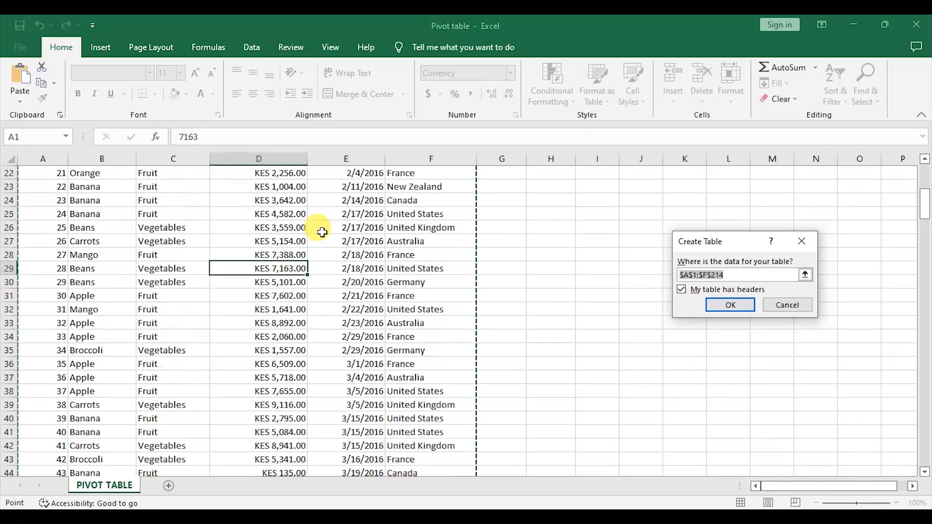
pyautogui.scroll(-20, 323, 227)
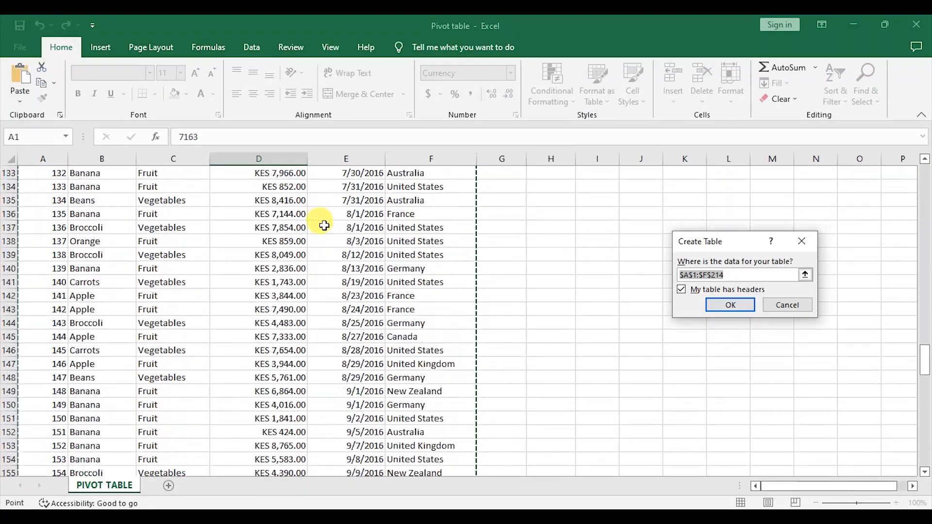
pyautogui.scroll(-18, 324, 223)
pyautogui.scroll(5, 291, 226)
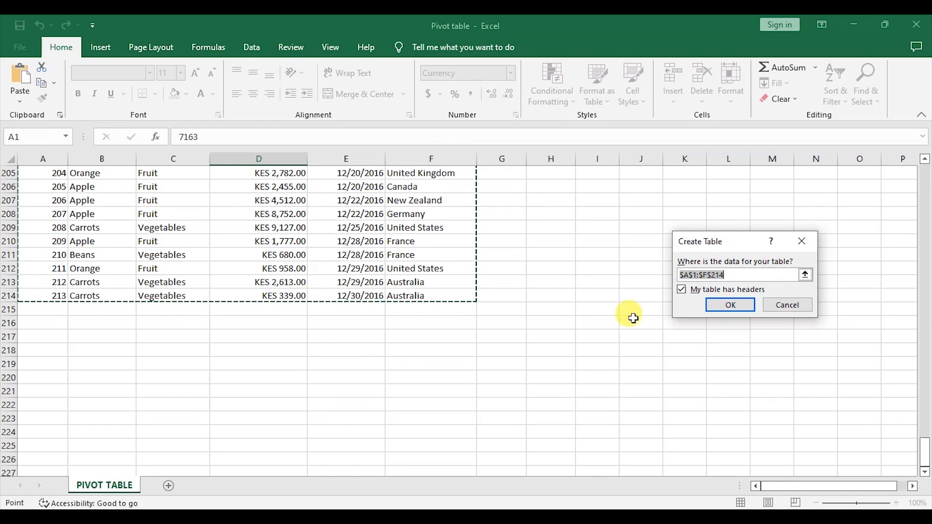
pyautogui.click(728, 305)
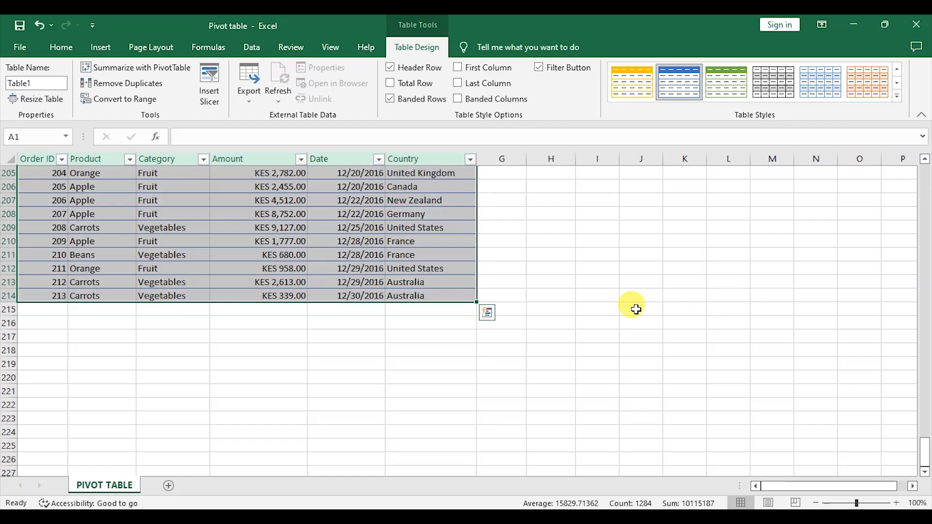
# Step: Return to the top of the table and examine the filter buttons in its header row
pyautogui.scroll(20, 634, 309)
pyautogui.scroll(20, 633, 308)
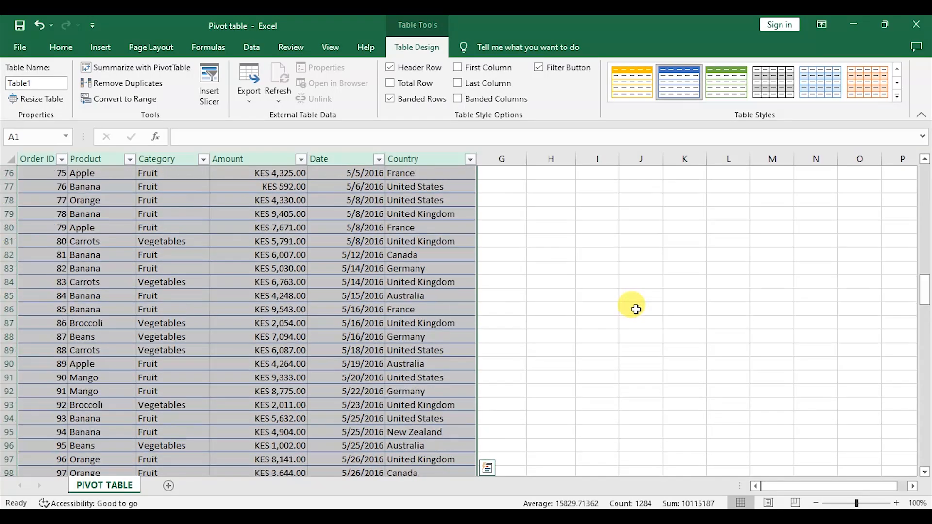
pyautogui.moveTo(924, 246); pyautogui.dragTo(922, 177)
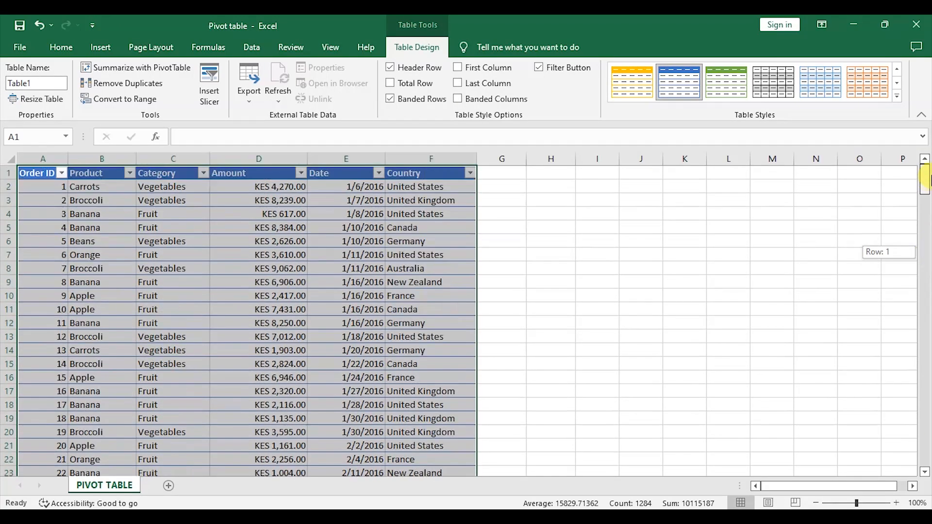
pyautogui.click(773, 267)
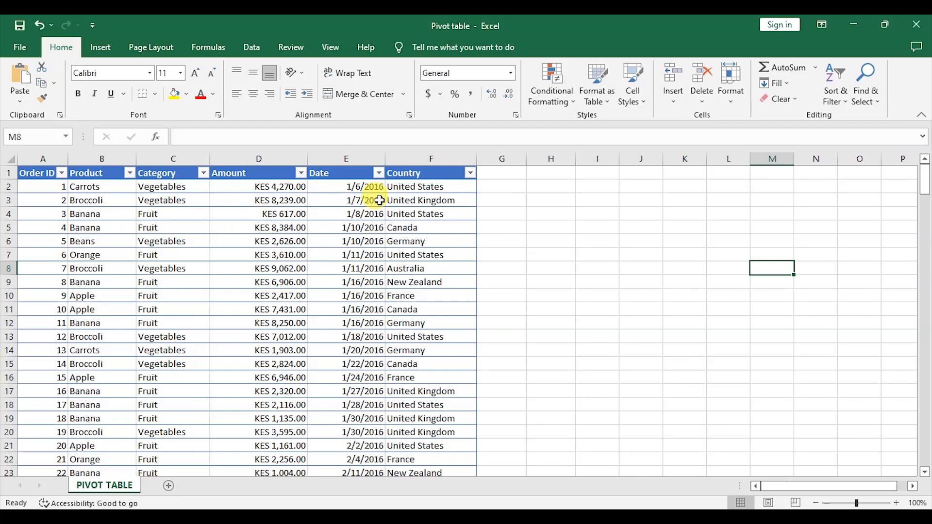
pyautogui.click(62, 173)
pyautogui.click(129, 176)
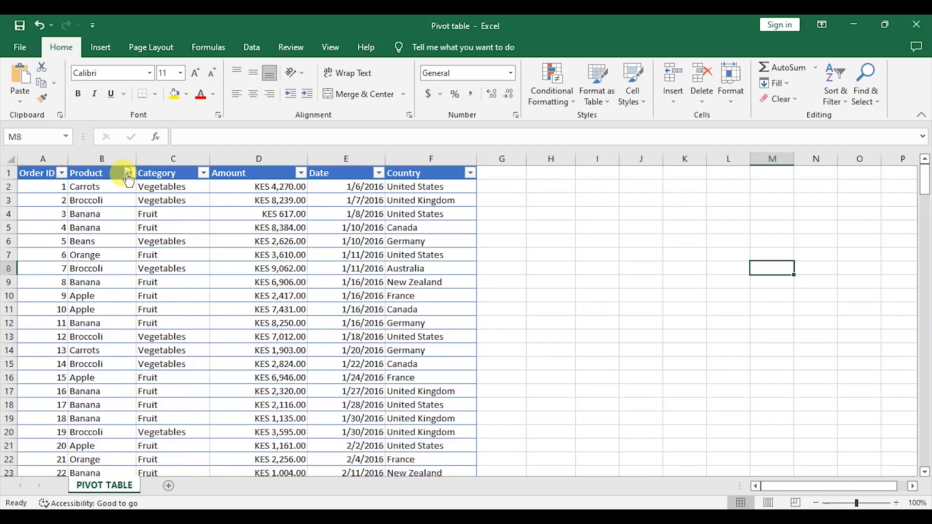
pyautogui.click(130, 174)
pyautogui.click(203, 173)
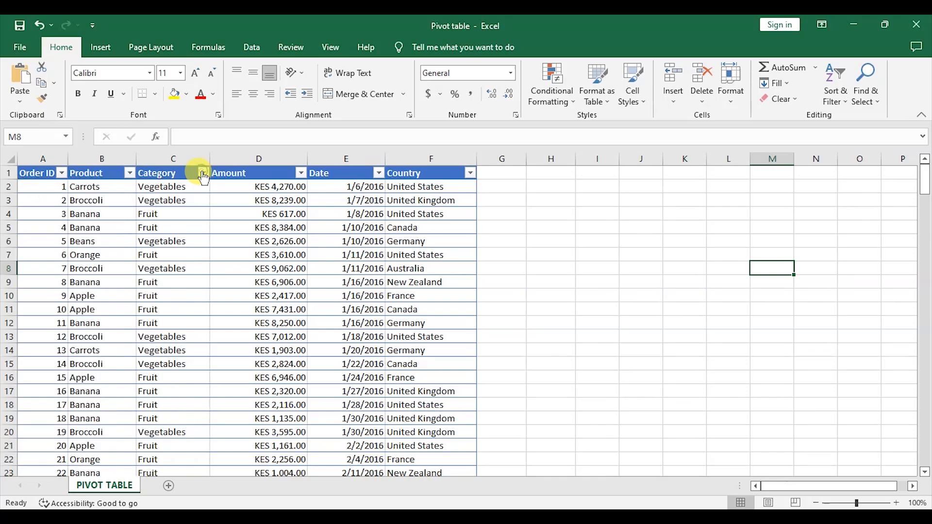
pyautogui.click(613, 327)
pyautogui.click(322, 280)
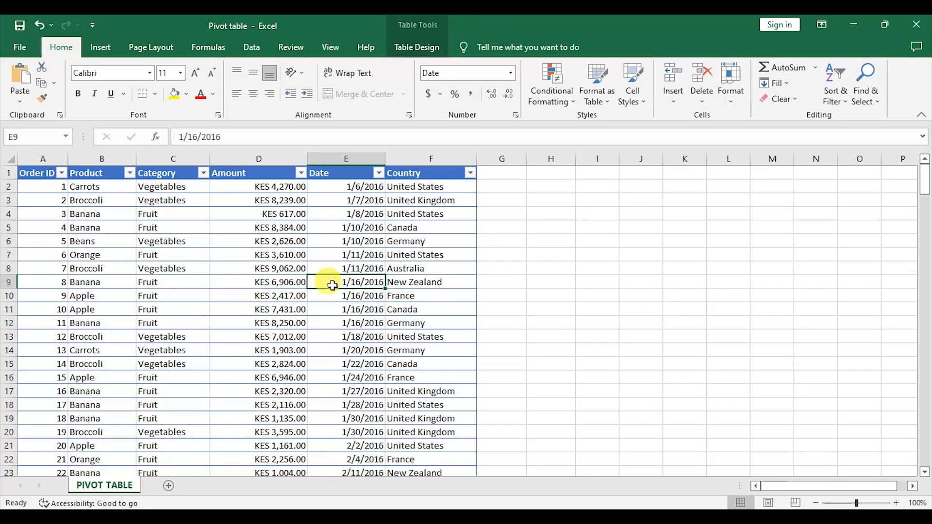
# Step: Enter order 214 with product Orange and order 215 in new rows below the table
pyautogui.scroll(-20, 331, 281)
pyautogui.scroll(-20, 332, 286)
pyautogui.scroll(4, 190, 286)
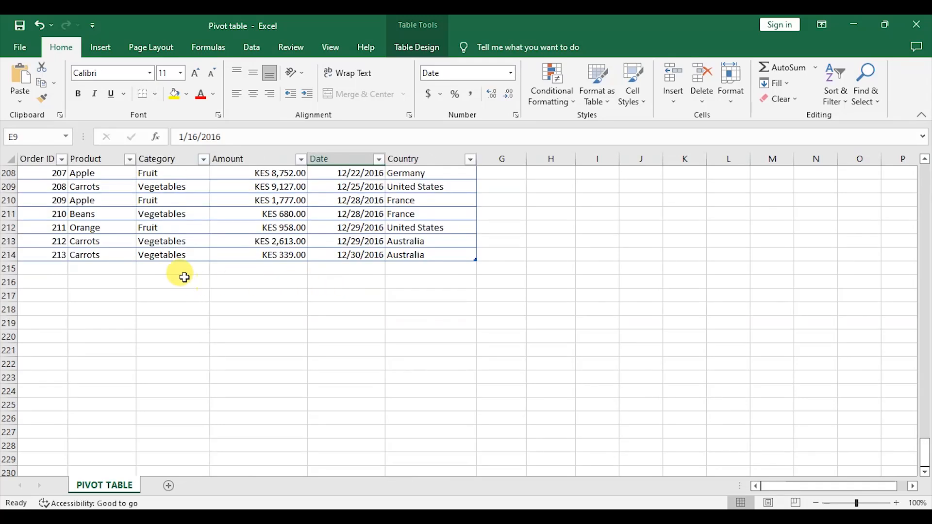
pyautogui.click(45, 269)
pyautogui.write('2')
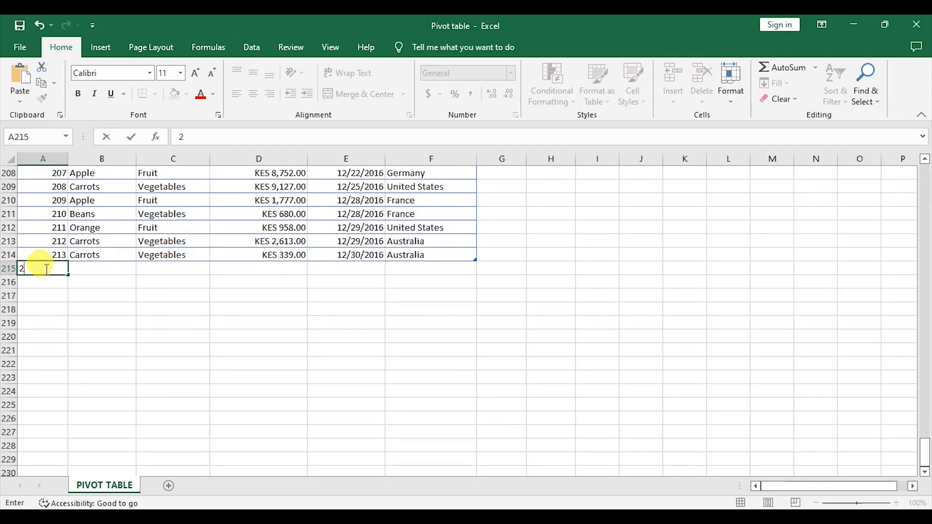
pyautogui.write('14')
pyautogui.press('Tab')
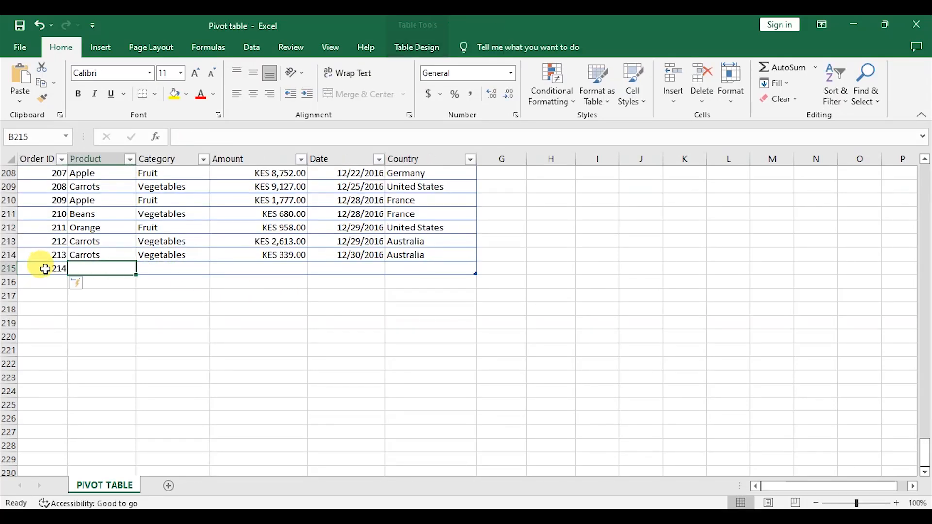
pyautogui.write('Orange')
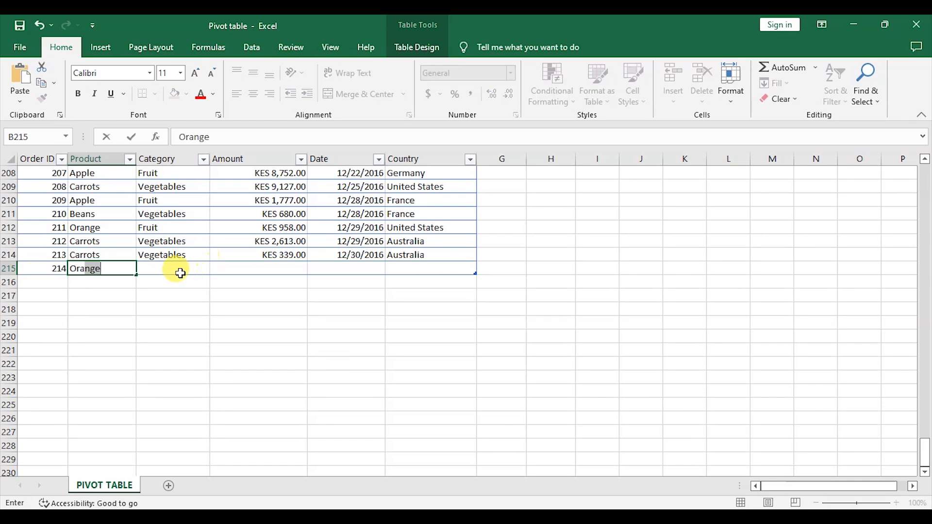
pyautogui.click(179, 271)
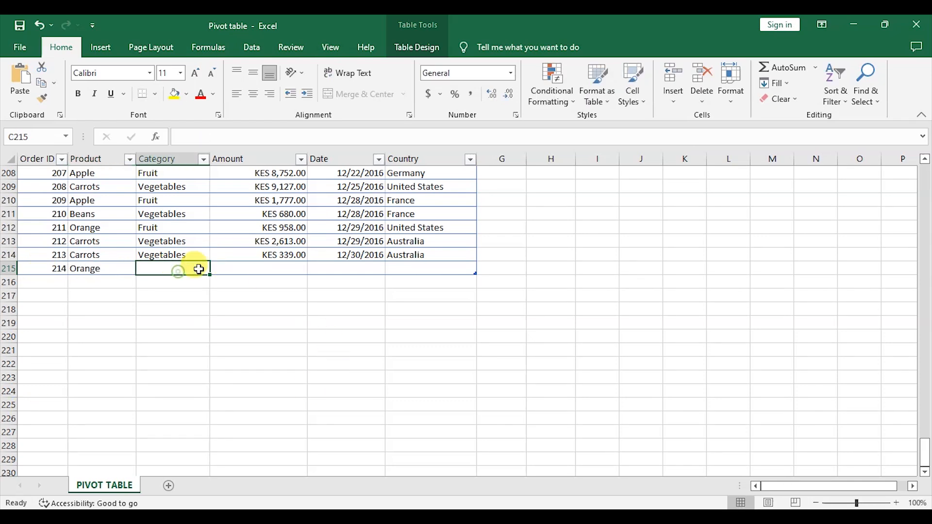
pyautogui.click(59, 284)
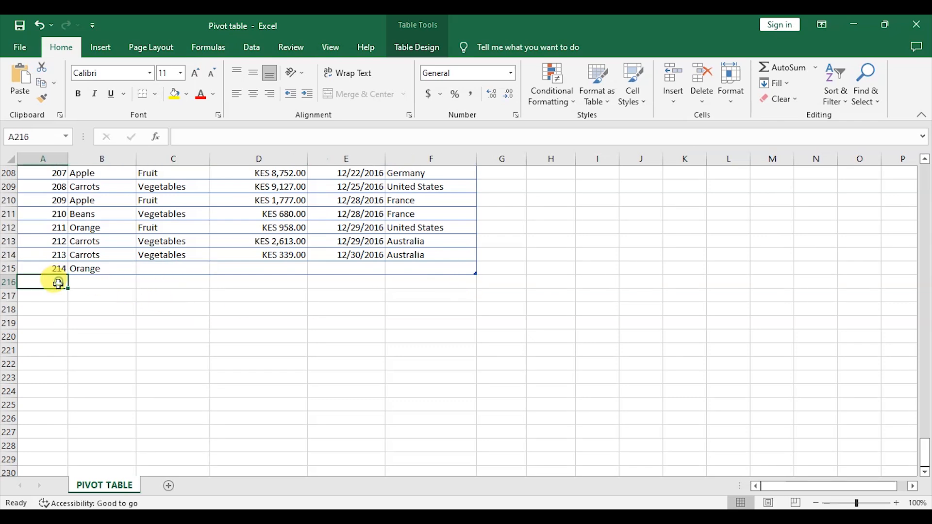
pyautogui.write('2')
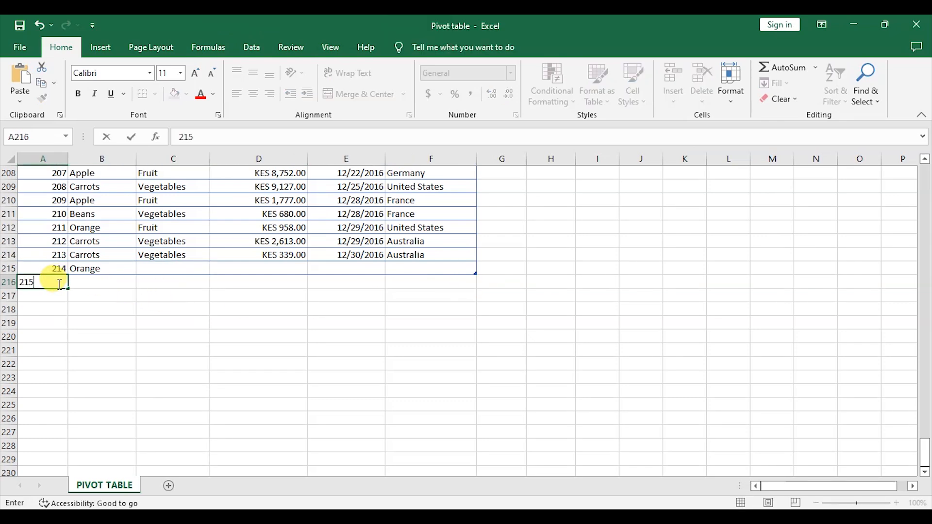
pyautogui.write('15')
pyautogui.press('Tab')
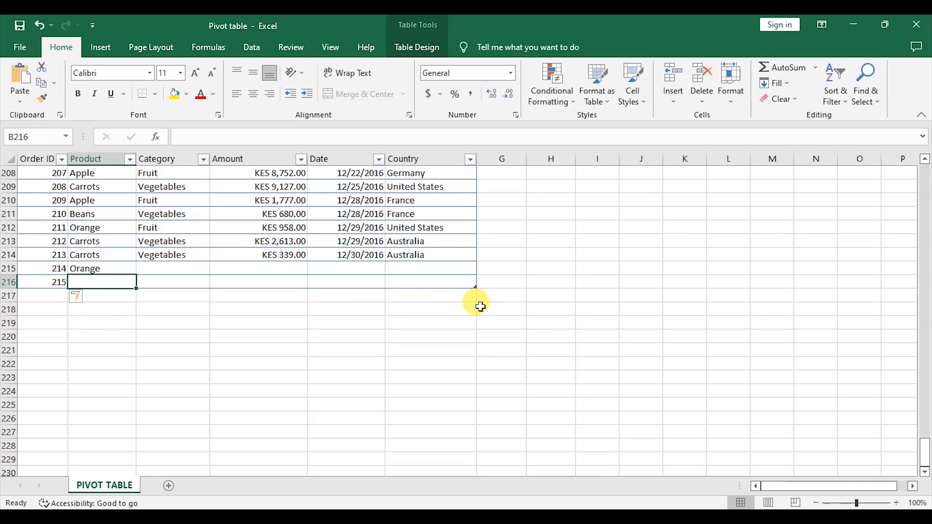
# Step: Undo the new row entries below the table
pyautogui.click(40, 27)
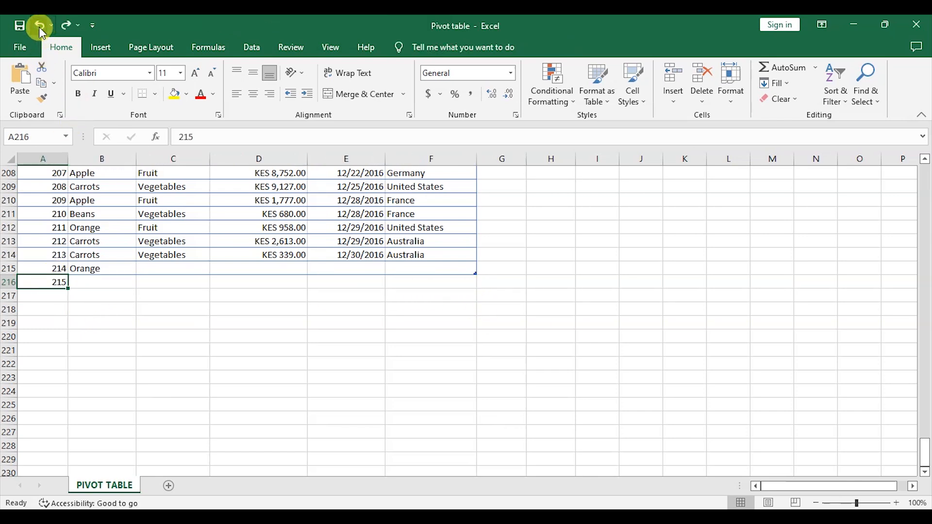
pyautogui.click(39, 27)
pyautogui.click(41, 31)
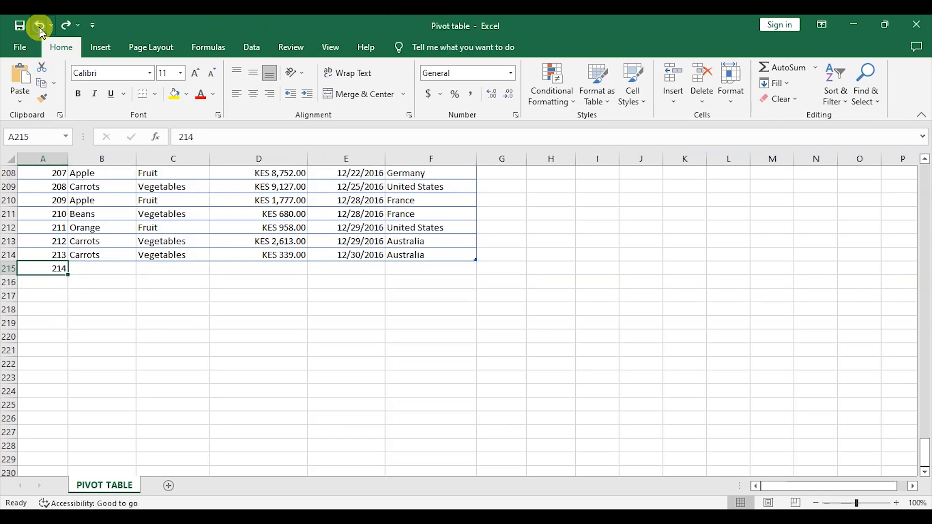
# Step: Reapply a blue light table style to the table from the table style gallery
pyautogui.click(590, 254)
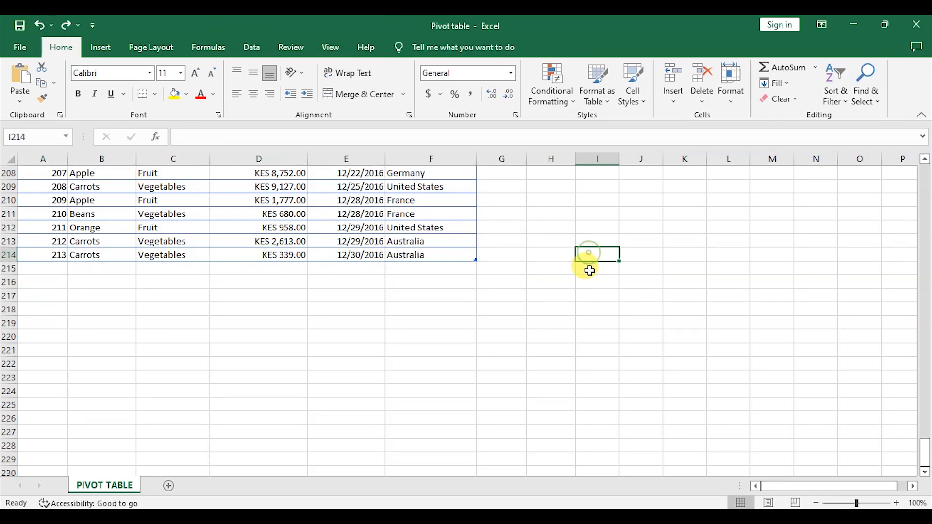
pyautogui.scroll(15, 566, 273)
pyautogui.scroll(20, 568, 274)
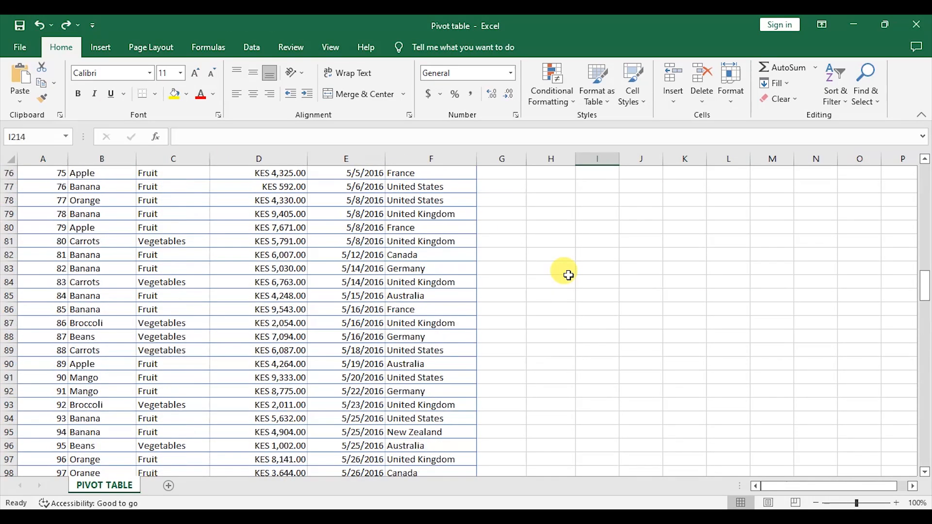
pyautogui.click(298, 261)
pyautogui.scroll(6, 494, 270)
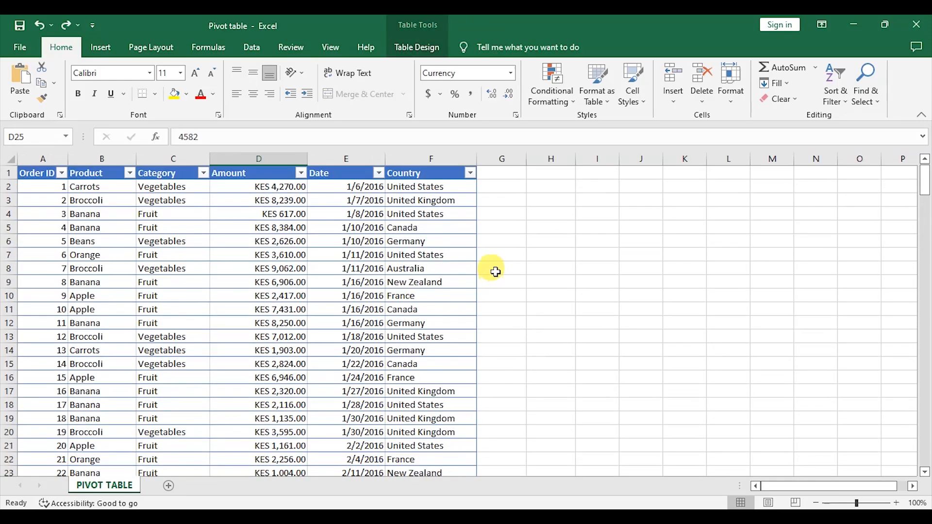
pyautogui.click(241, 276)
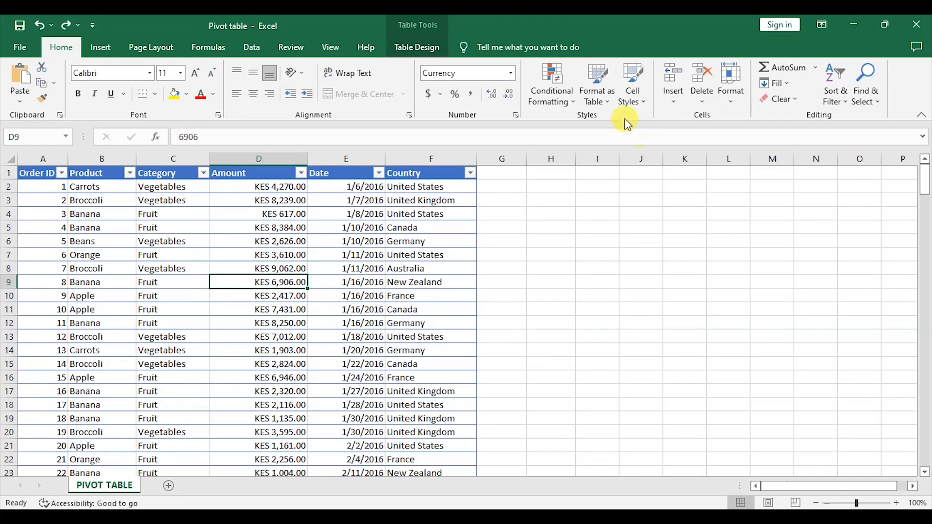
pyautogui.click(597, 92)
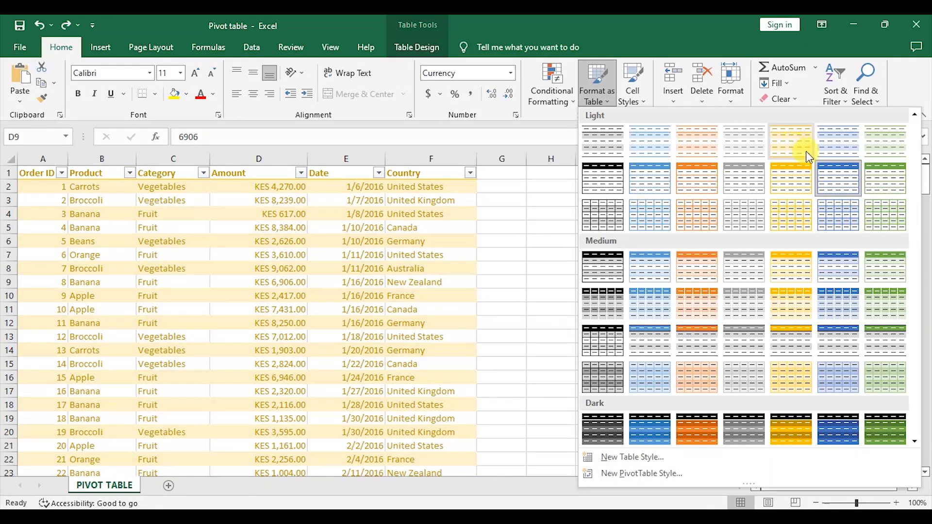
pyautogui.click(639, 183)
pyautogui.click(407, 305)
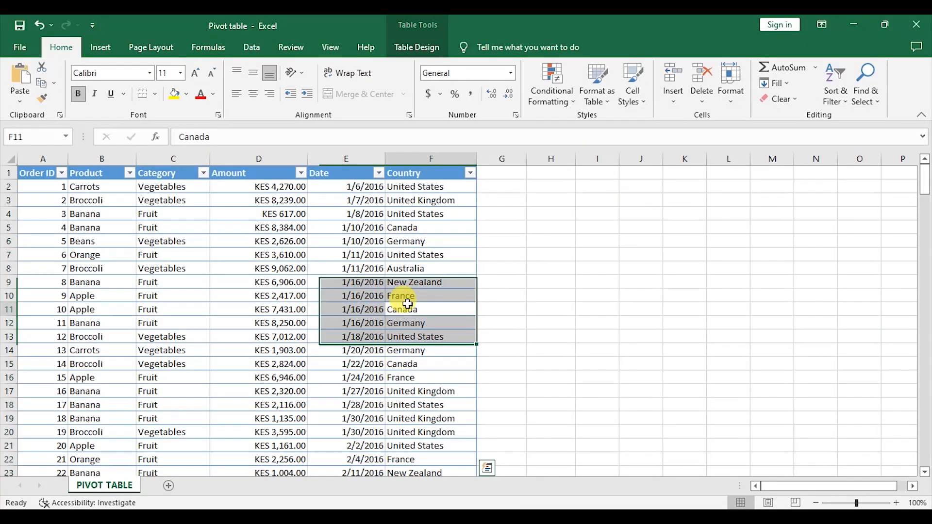
pyautogui.click(562, 278)
pyautogui.click(354, 282)
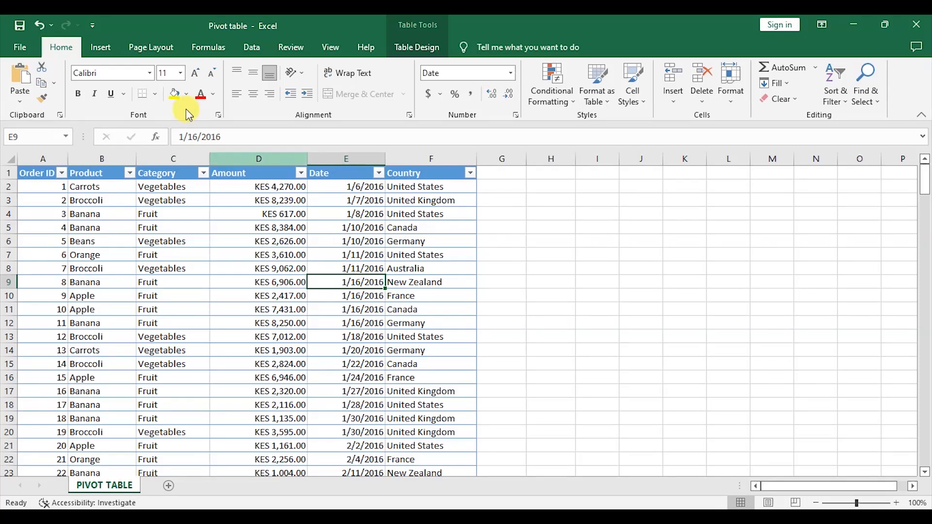
# Step: Insert a PivotTable from Table1 on a new worksheet
pyautogui.click(97, 45)
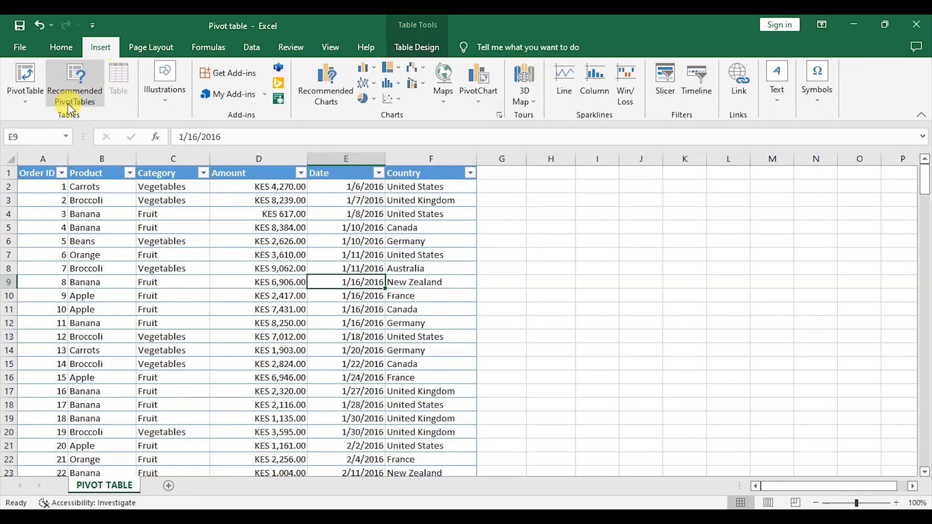
pyautogui.click(29, 102)
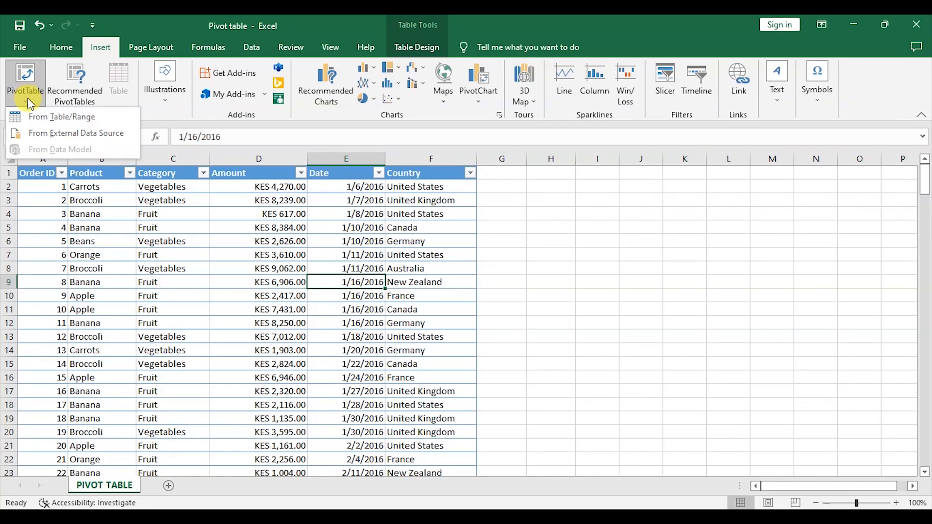
pyautogui.click(62, 120)
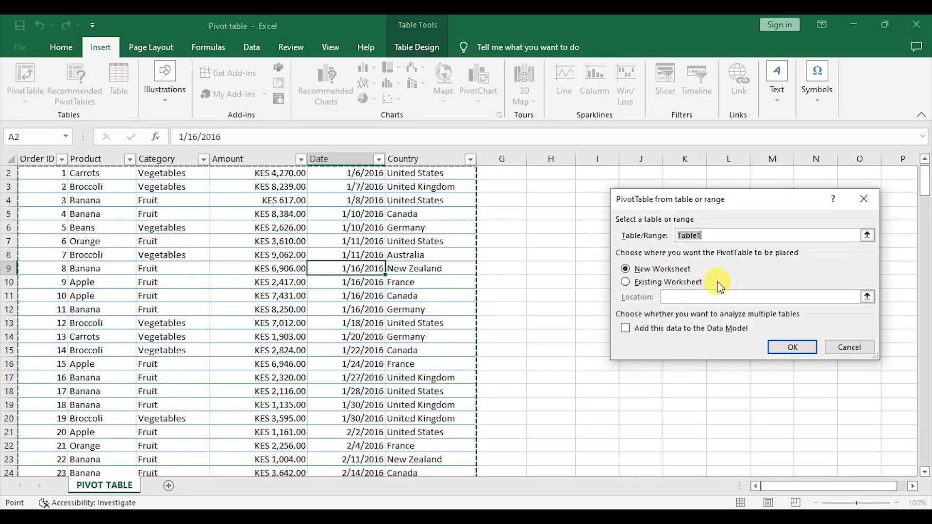
pyautogui.click(789, 349)
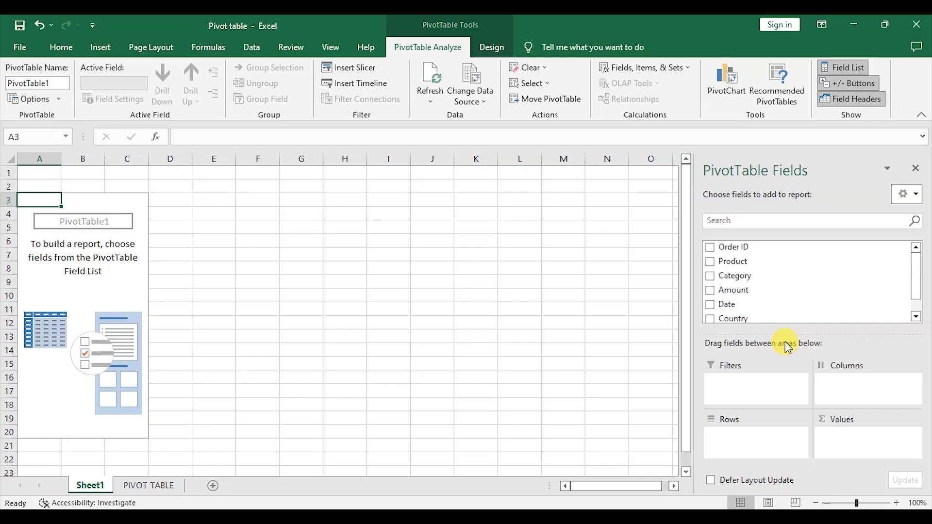
# Step: Switch between the new pivot sheet and the PIVOT TABLE data sheet to compare them
pyautogui.click(154, 486)
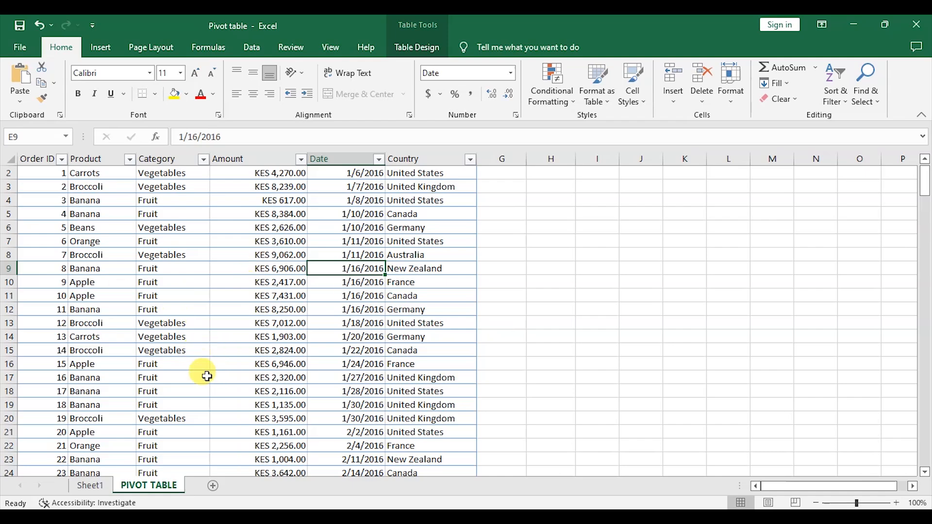
pyautogui.click(89, 488)
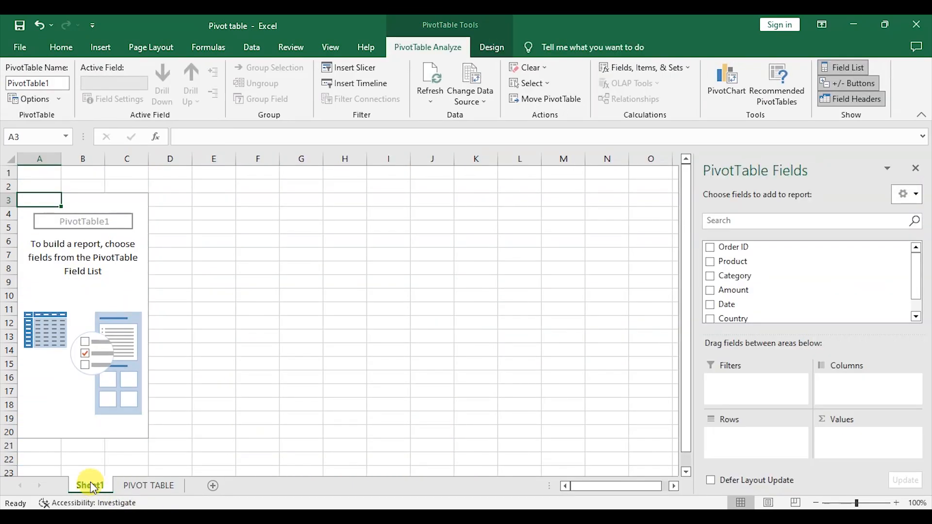
pyautogui.click(136, 490)
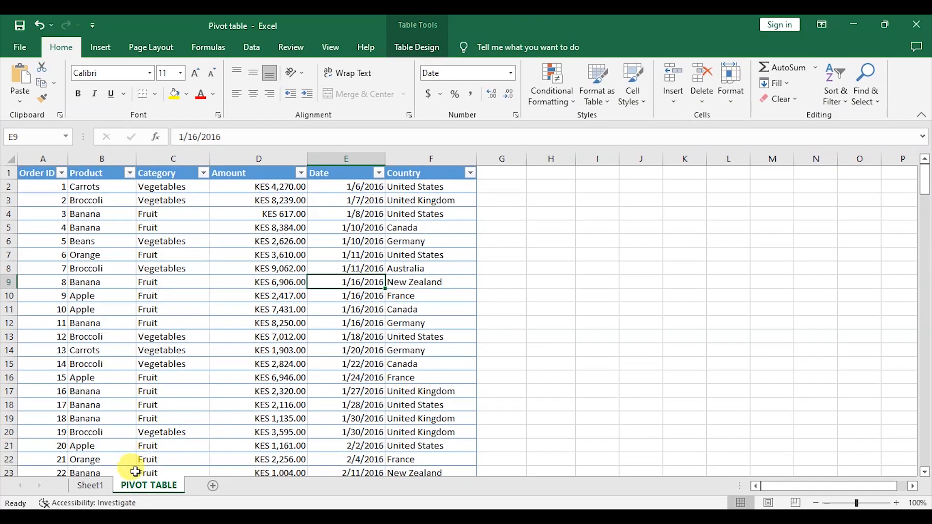
pyautogui.click(92, 486)
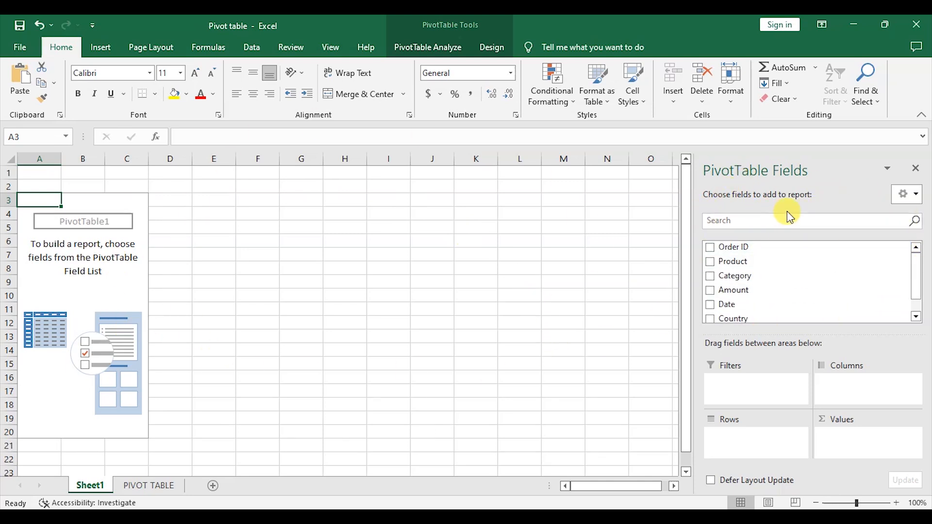
# Step: Examine the field list's layout options and the available pivot fields
pyautogui.click(917, 195)
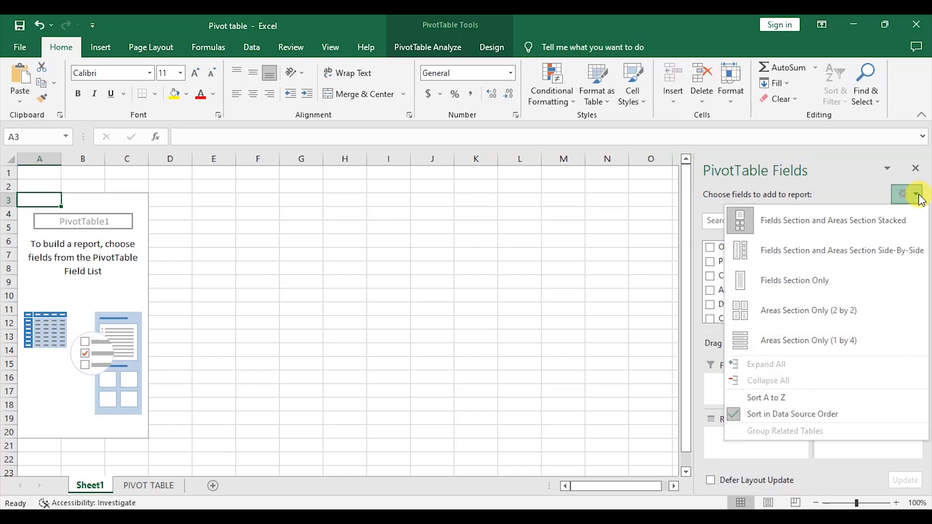
pyautogui.click(917, 195)
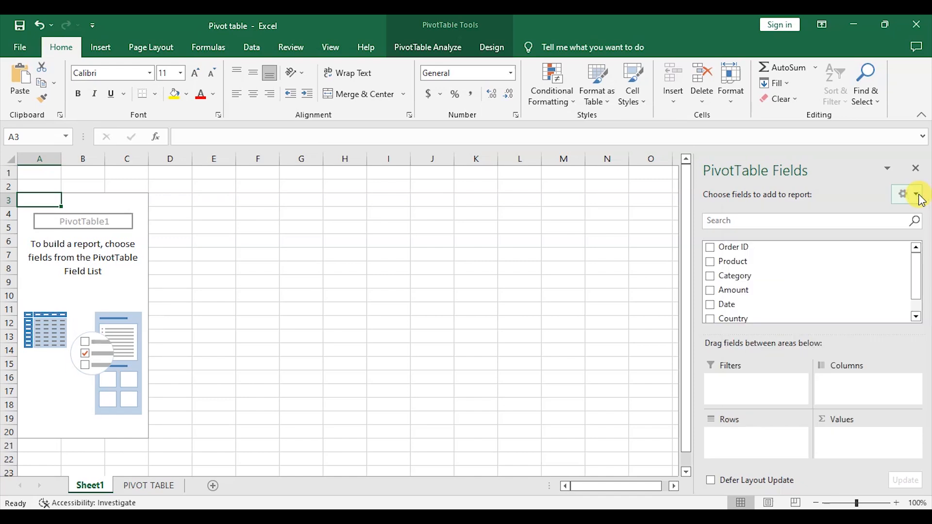
pyautogui.scroll(-1, 791, 250)
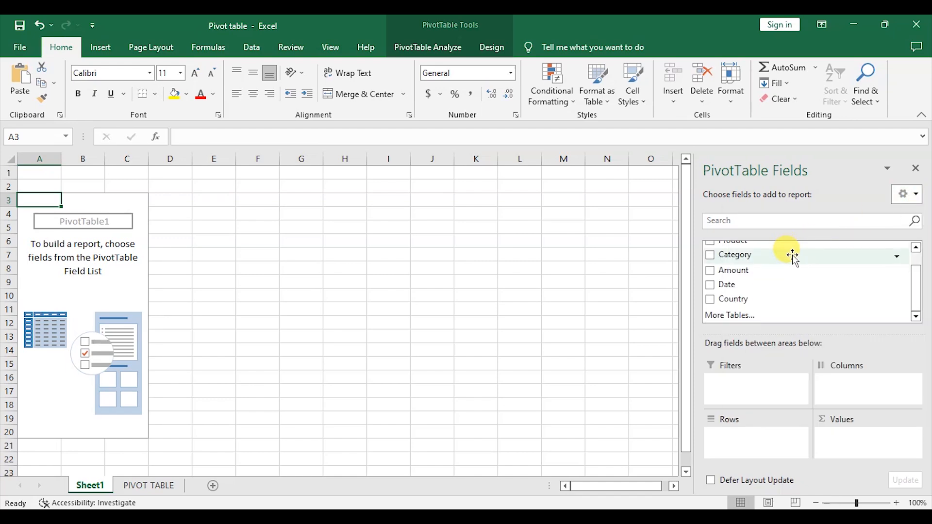
pyautogui.scroll(1, 792, 257)
pyautogui.scroll(-1, 792, 257)
pyautogui.scroll(1, 792, 262)
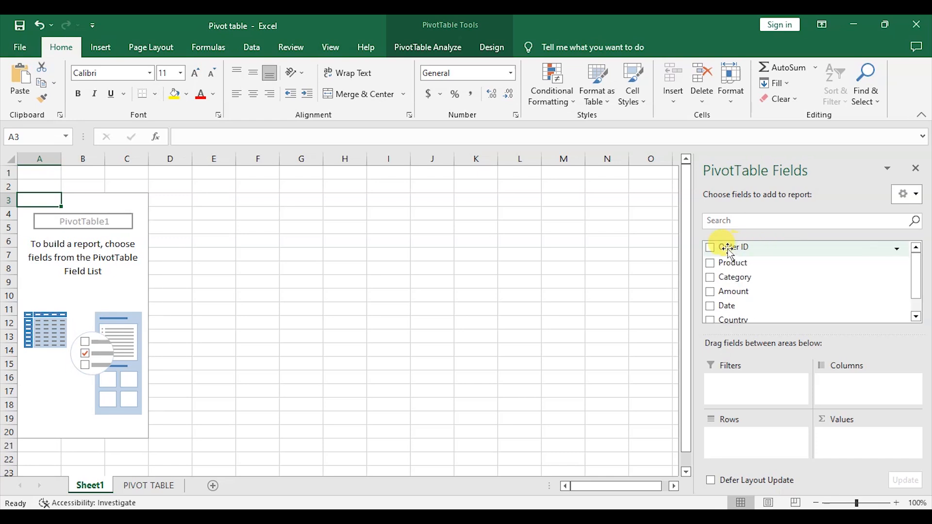
pyautogui.click(139, 471)
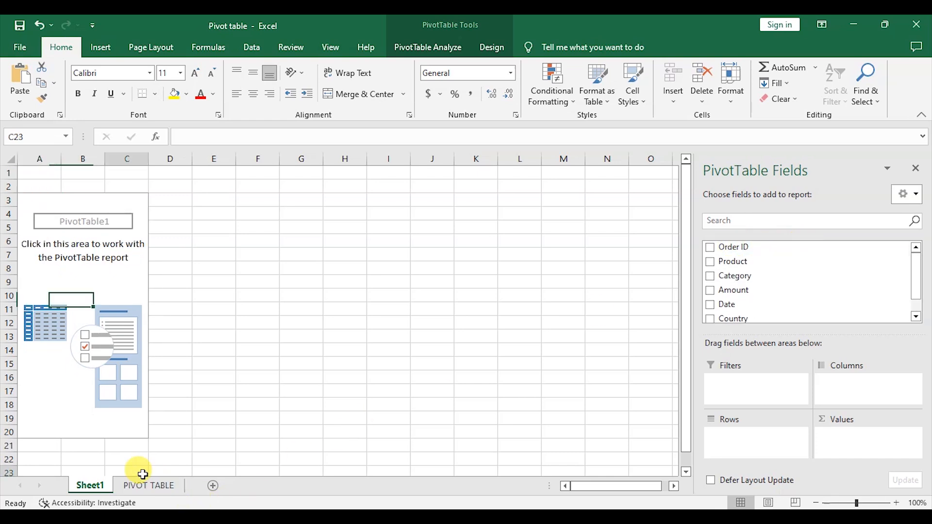
pyautogui.click(149, 485)
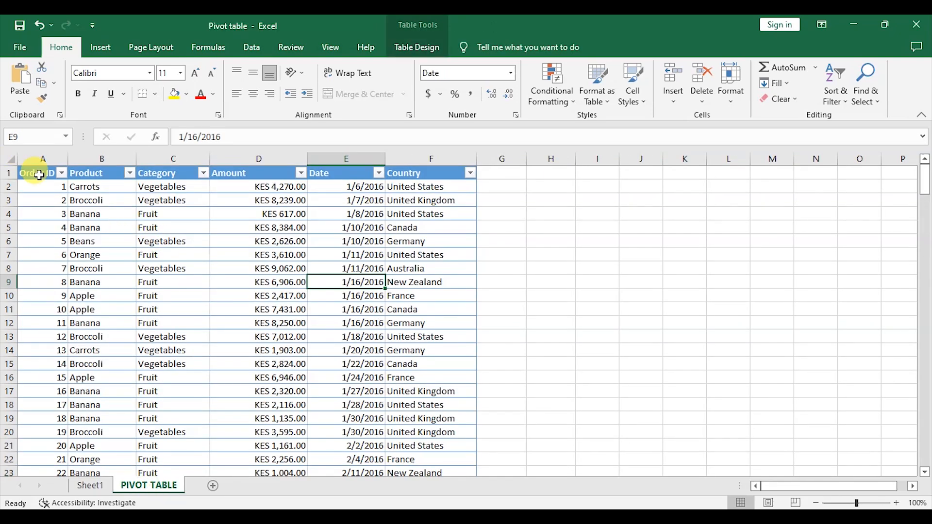
pyautogui.click(97, 486)
pyautogui.click(127, 283)
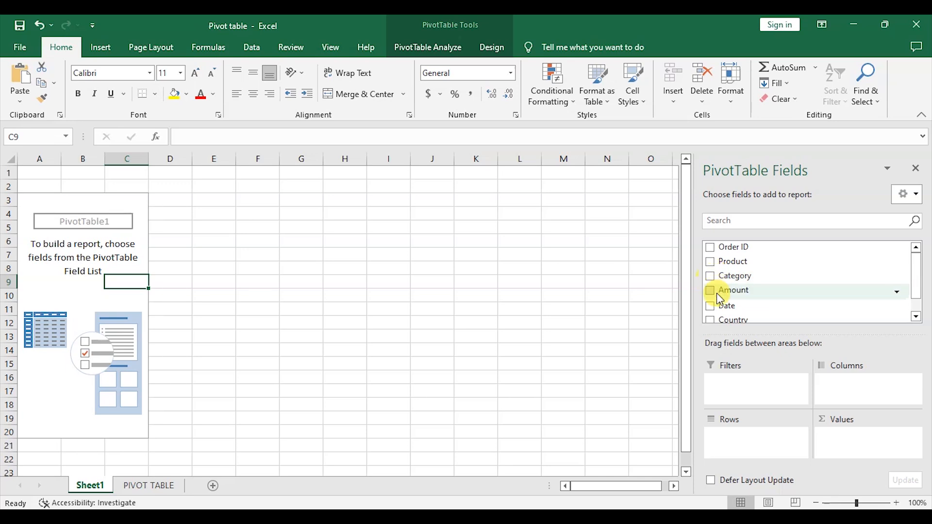
pyautogui.scroll(-1, 734, 306)
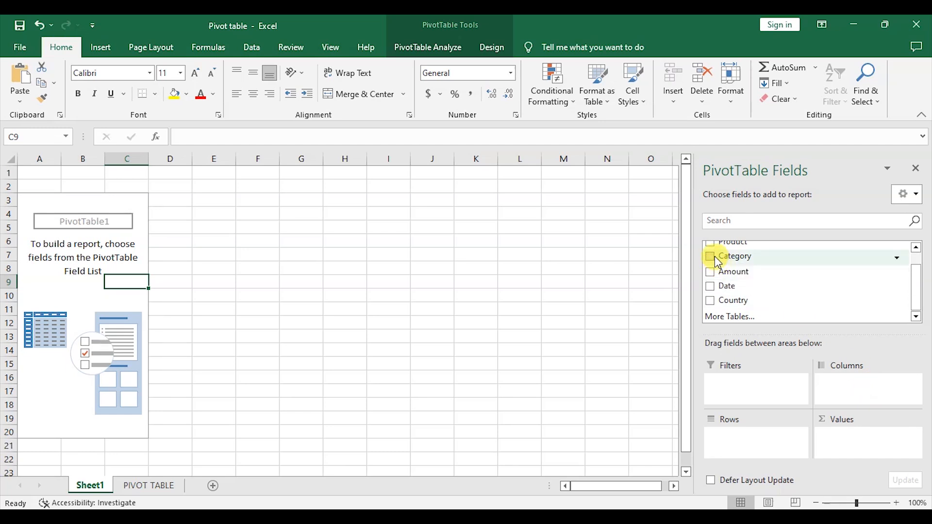
pyautogui.scroll(1, 710, 256)
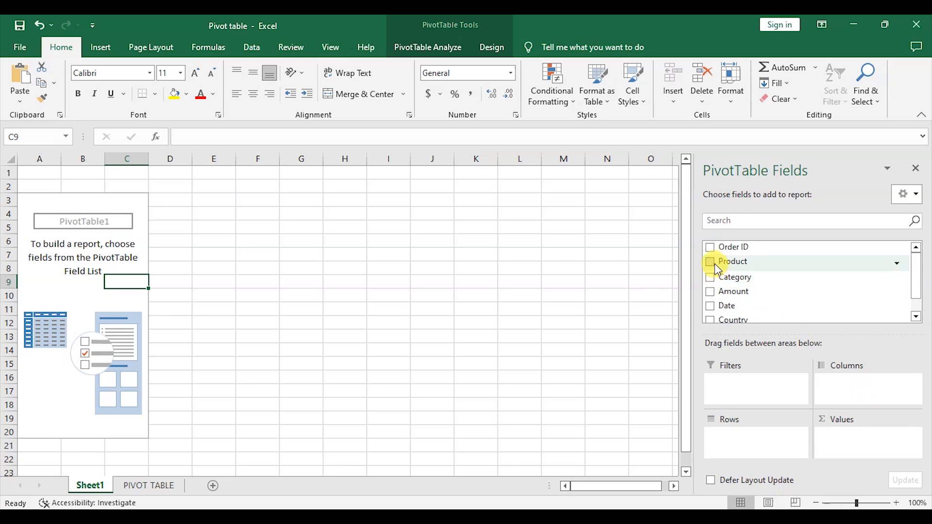
# Step: Place the Product field in the Rows area of the pivot table
pyautogui.moveTo(717, 269); pyautogui.dragTo(826, 374)
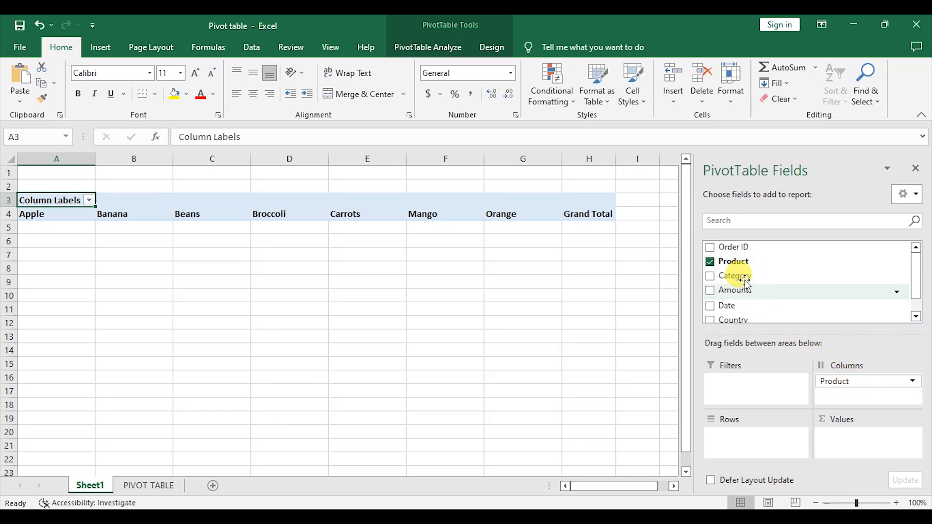
pyautogui.click(711, 263)
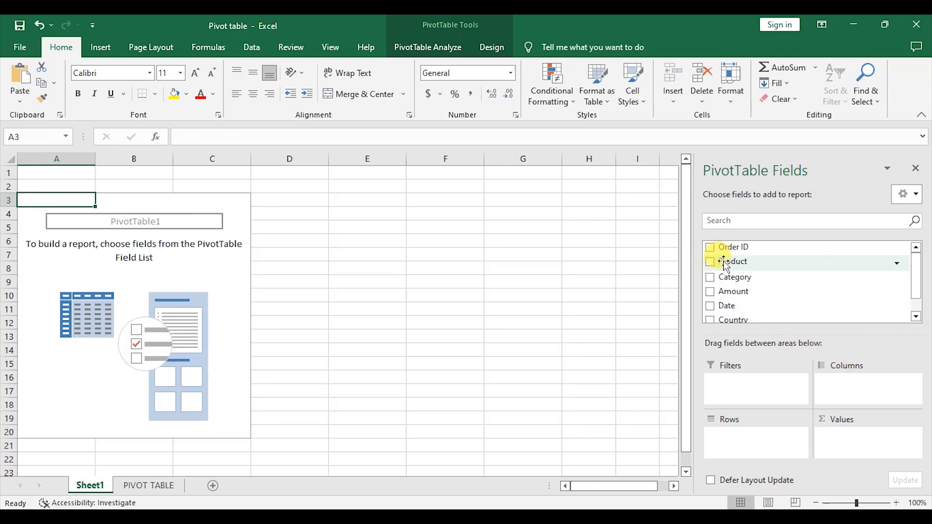
pyautogui.moveTo(736, 262); pyautogui.dragTo(743, 449)
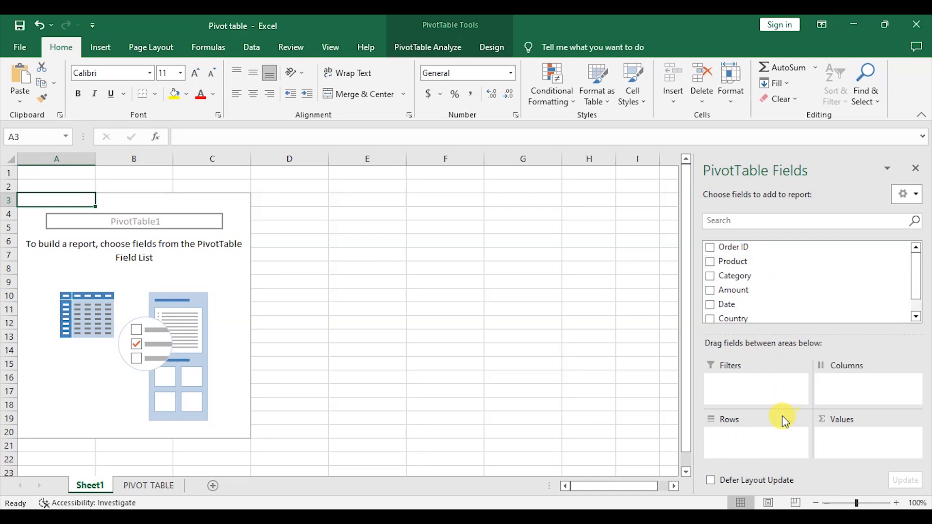
pyautogui.moveTo(743, 265); pyautogui.dragTo(763, 452)
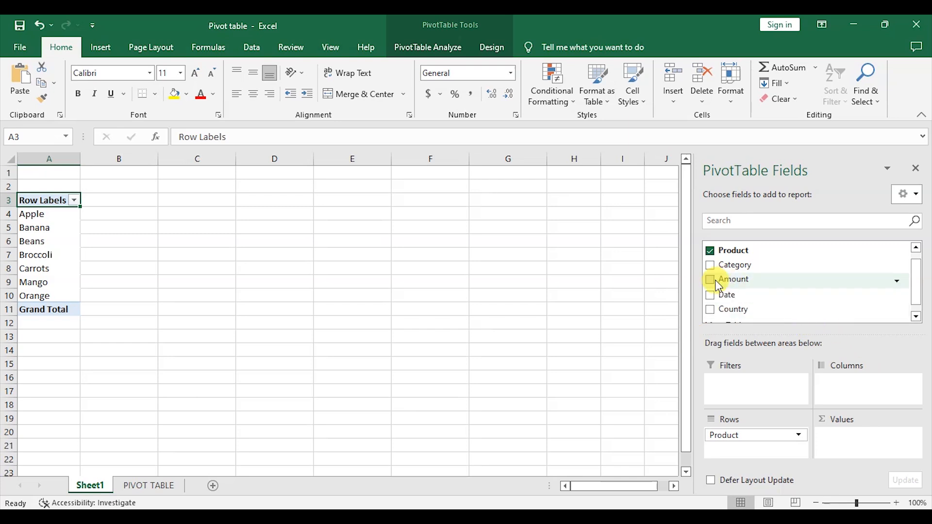
pyautogui.moveTo(719, 286); pyautogui.dragTo(847, 381)
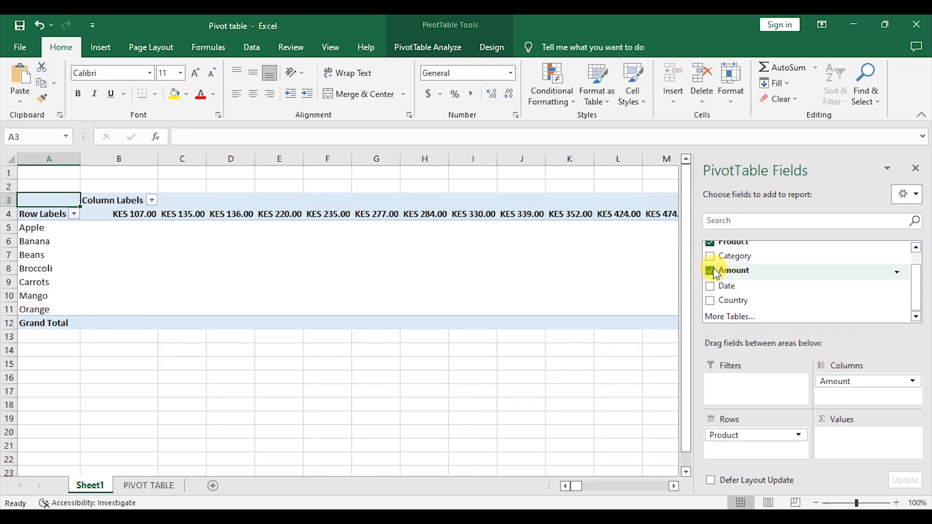
pyautogui.moveTo(717, 274); pyautogui.dragTo(844, 452)
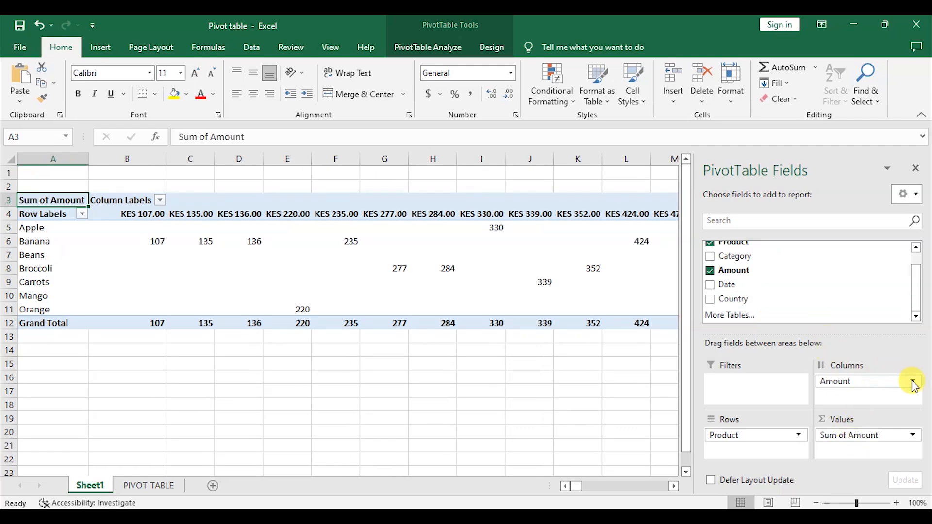
pyautogui.click(40, 25)
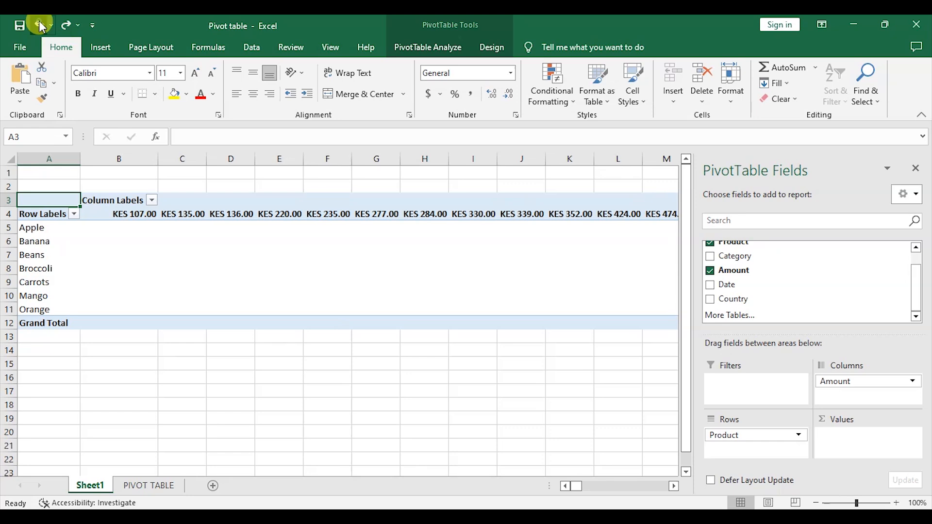
pyautogui.click(40, 25)
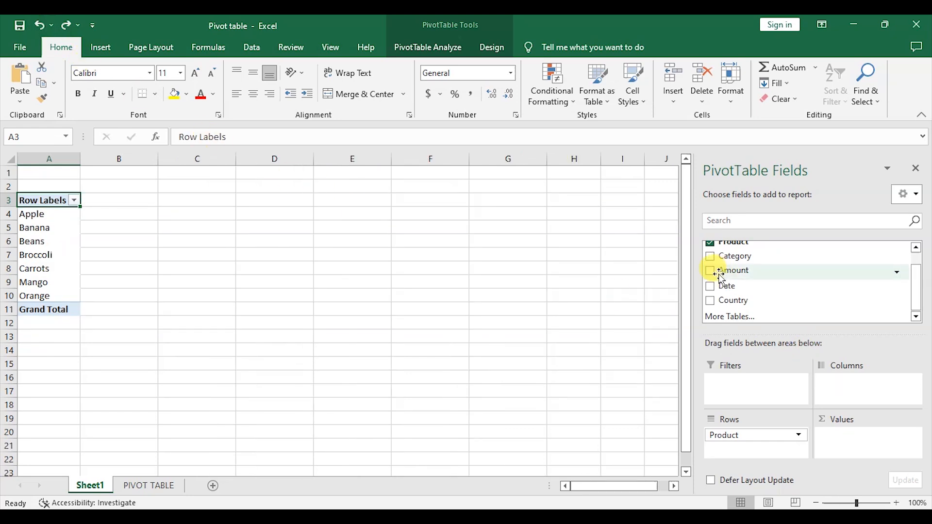
# Step: Add the Amount field to the pivot table's Values area
pyautogui.moveTo(720, 274); pyautogui.dragTo(855, 437)
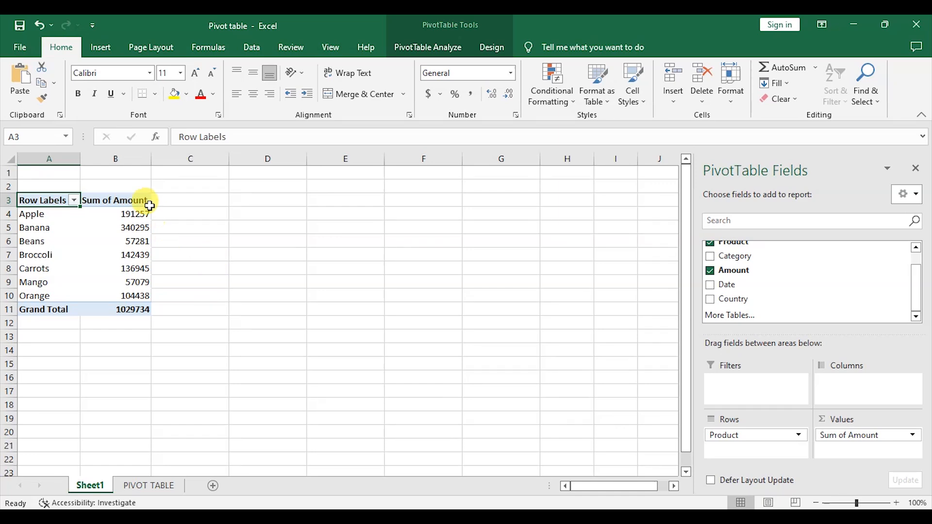
# Step: Format the Sum of Amount column with comma style and no decimal places
pyautogui.click(127, 156)
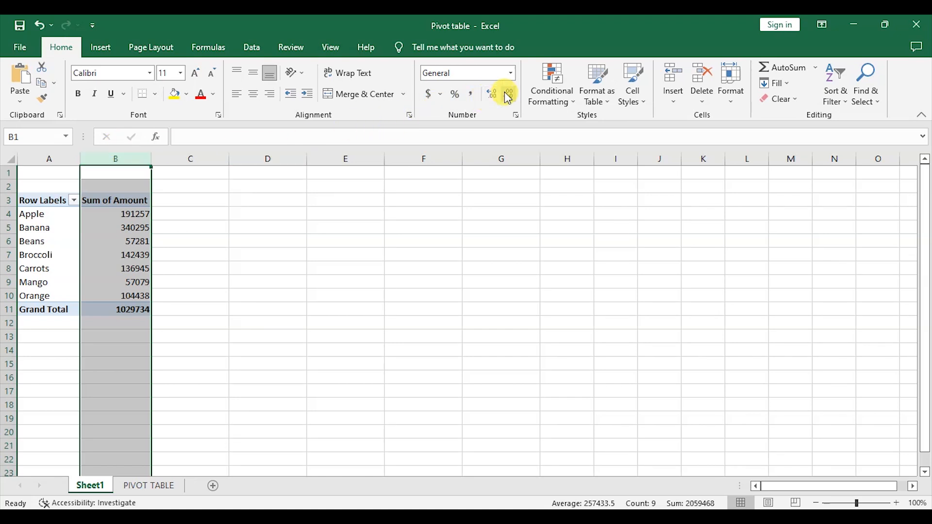
pyautogui.click(470, 95)
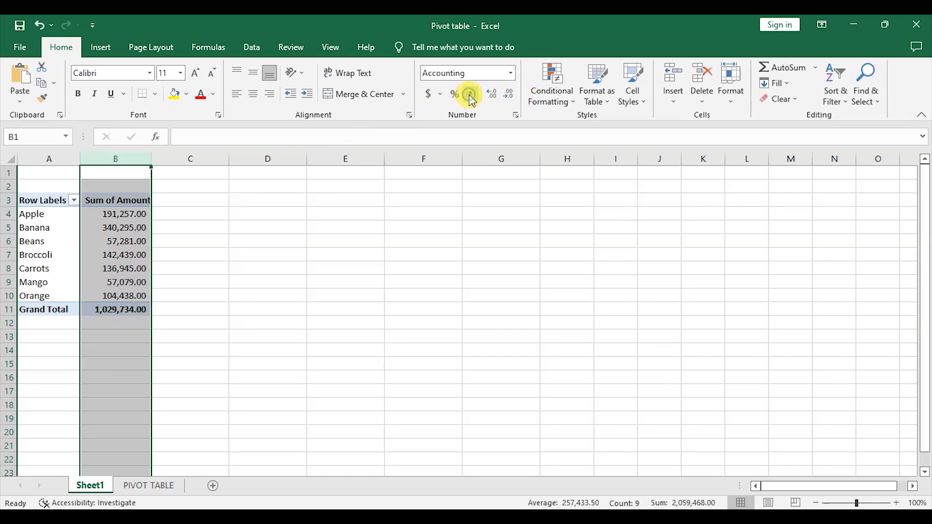
pyautogui.click(511, 98)
pyautogui.click(510, 98)
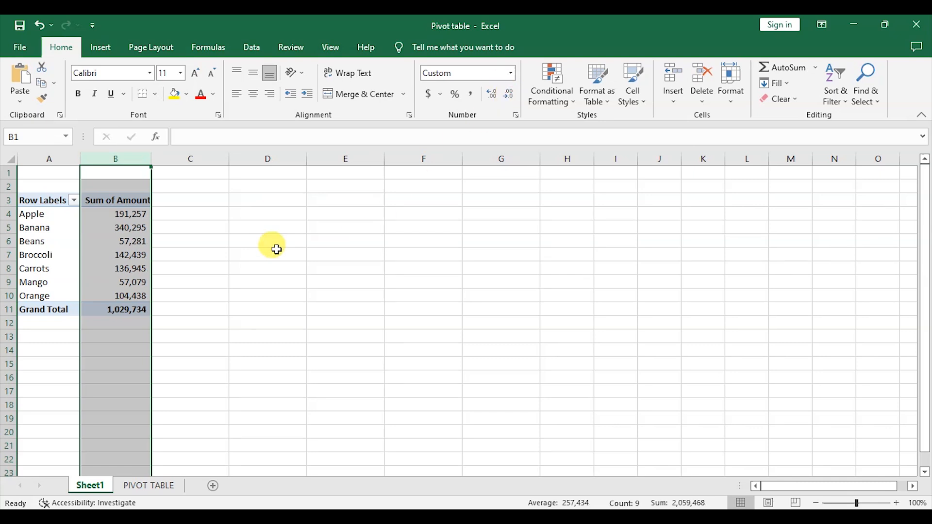
pyautogui.click(226, 250)
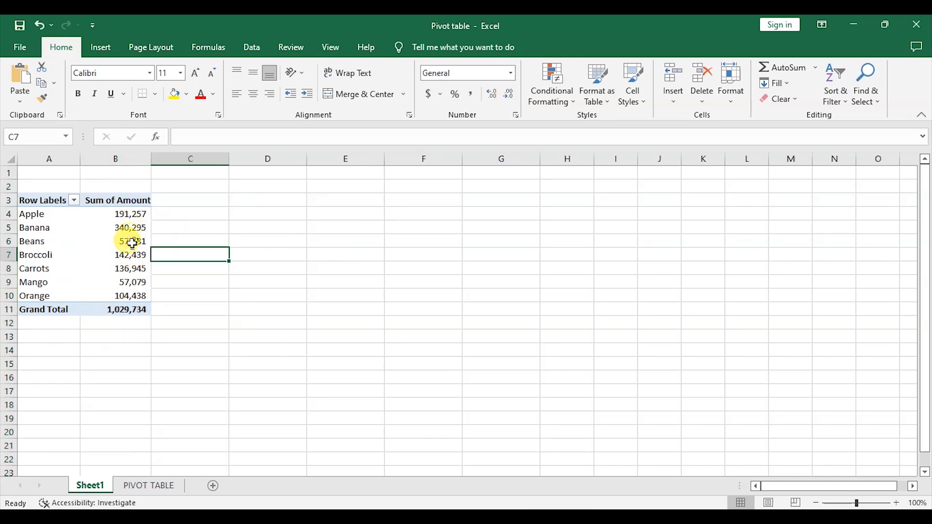
# Step: Add the Country field to the Rows area beneath Product
pyautogui.moveTo(141, 230)
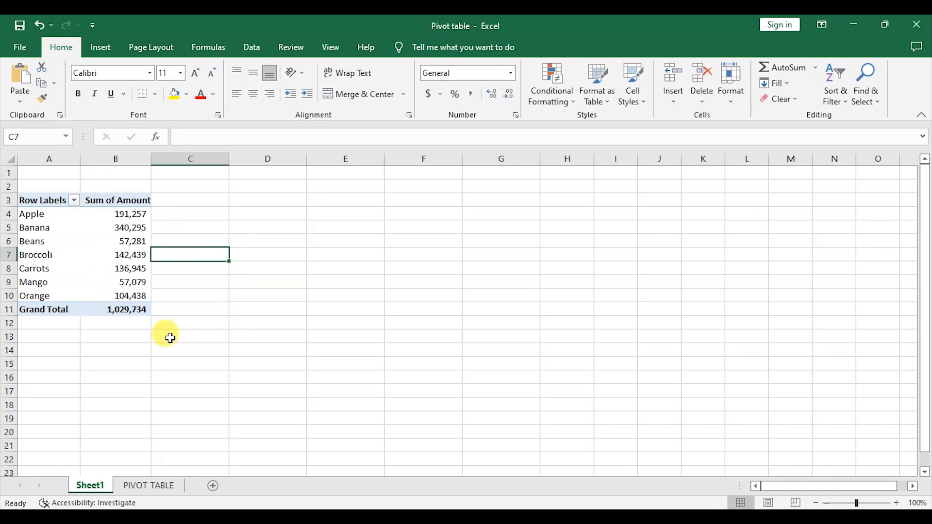
pyautogui.click(86, 266)
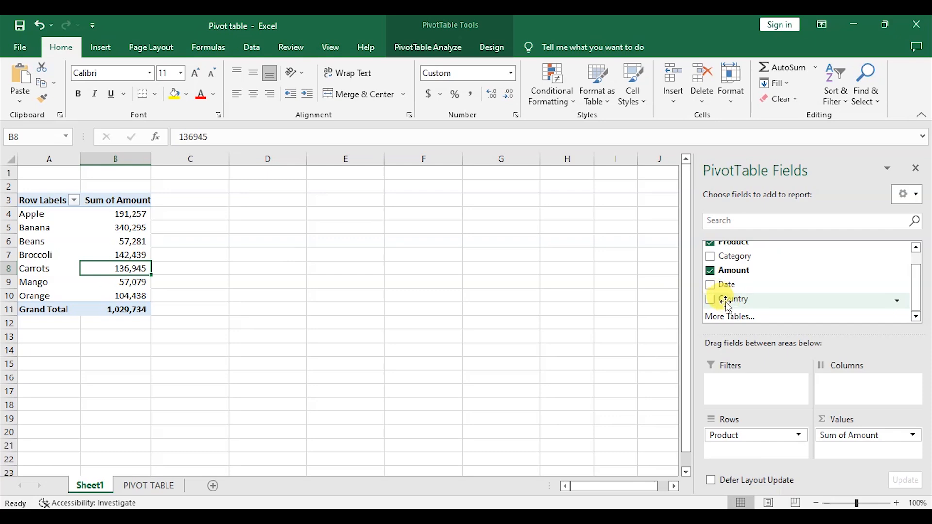
pyautogui.moveTo(727, 302); pyautogui.dragTo(838, 388)
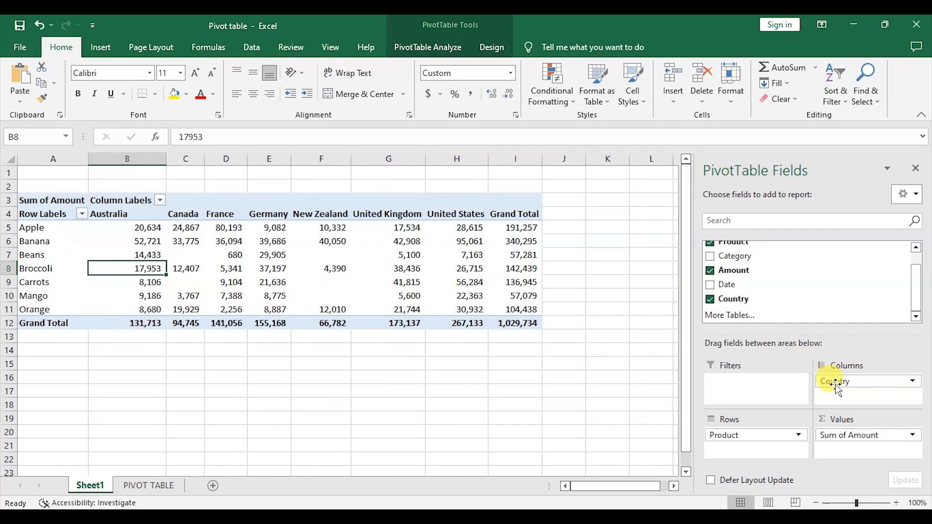
pyautogui.click(717, 301)
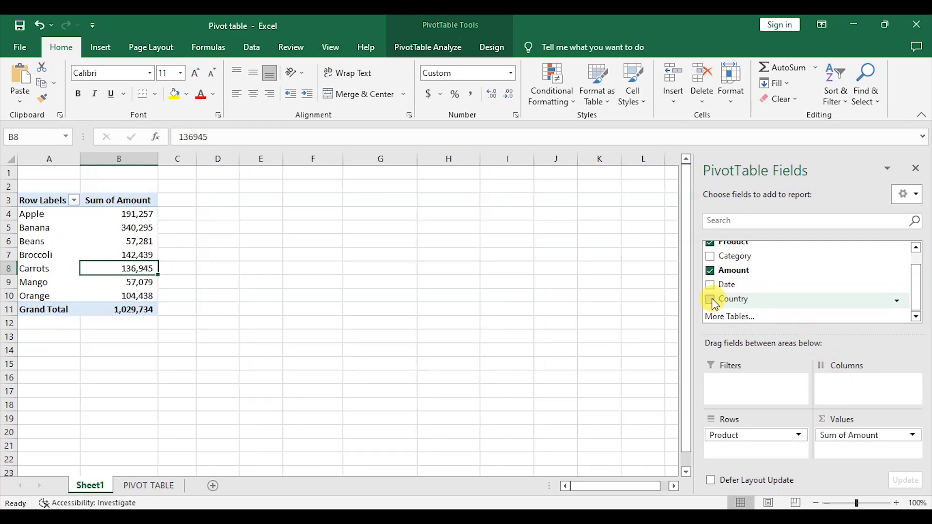
pyautogui.moveTo(715, 305); pyautogui.dragTo(748, 447)
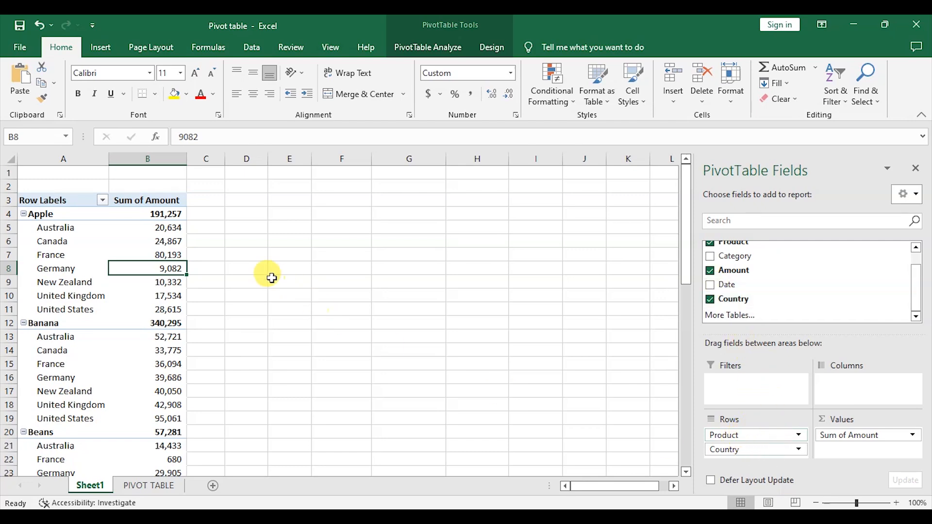
# Step: Remove the Country field from the pivot table's rows
pyautogui.scroll(-2, 268, 280)
pyautogui.scroll(2, 269, 280)
pyautogui.scroll(-1, 130, 254)
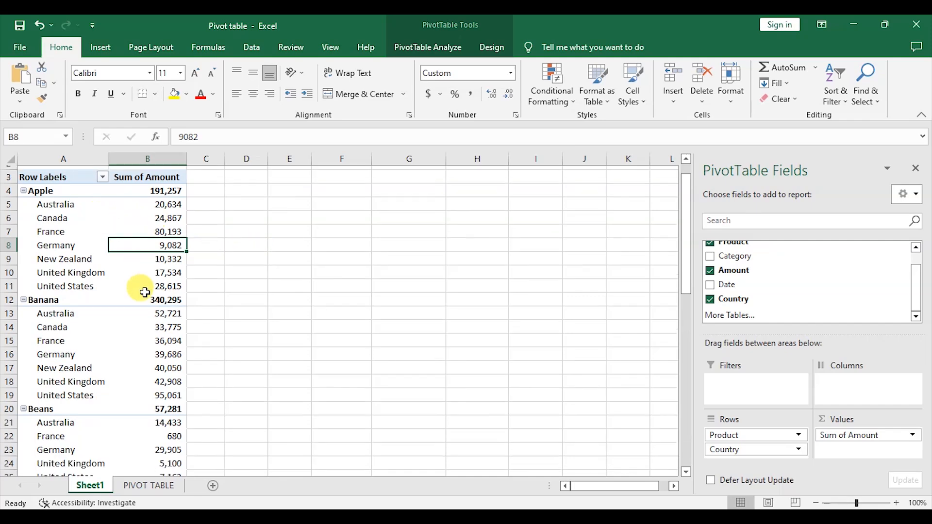
pyautogui.scroll(-3, 188, 334)
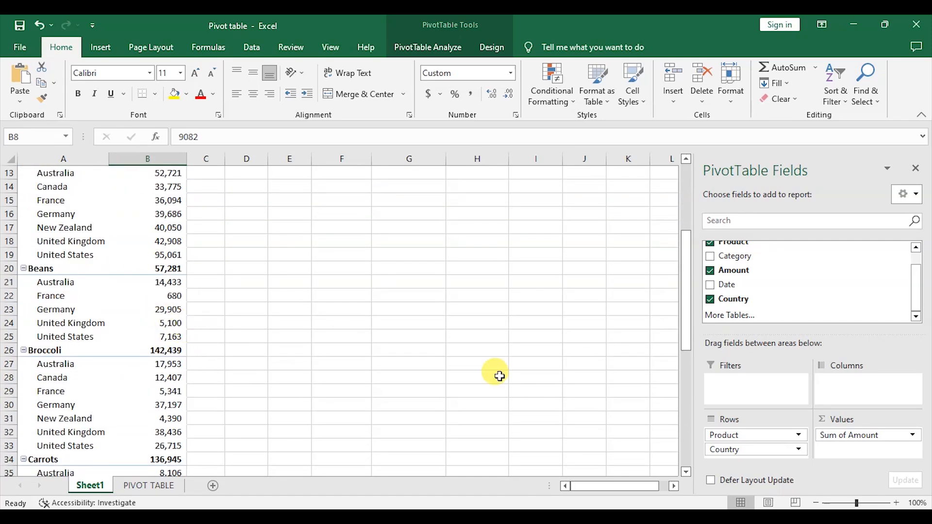
pyautogui.click(711, 299)
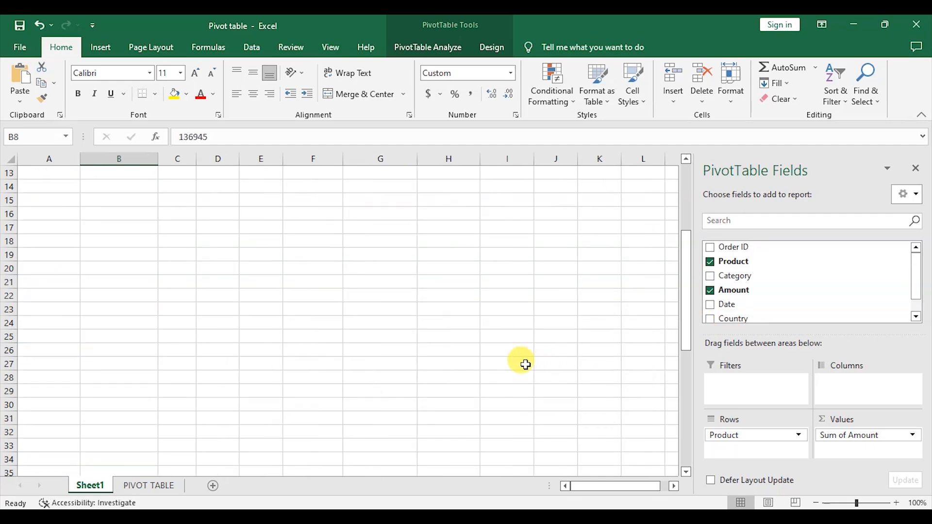
pyautogui.scroll(4, 520, 361)
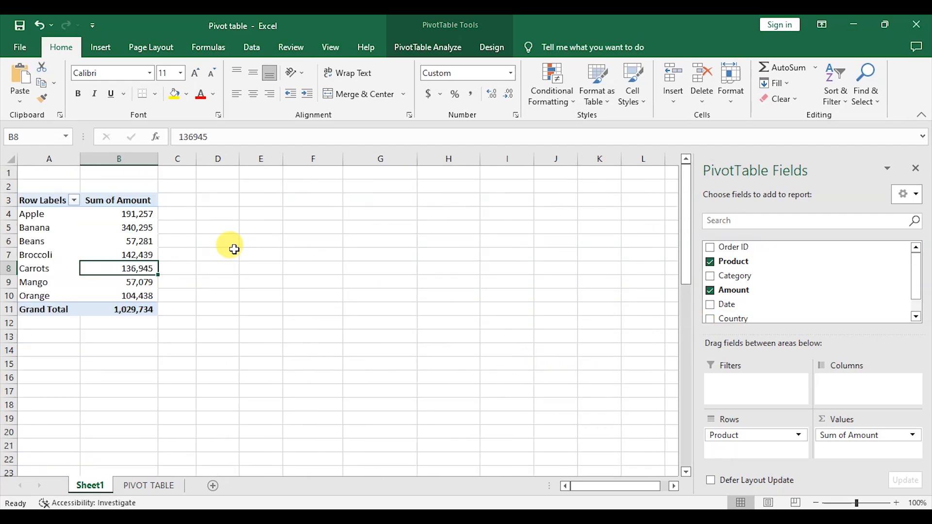
# Step: Try adding the Country field to the Values area, then remove it again
pyautogui.moveTo(718, 324); pyautogui.dragTo(848, 448)
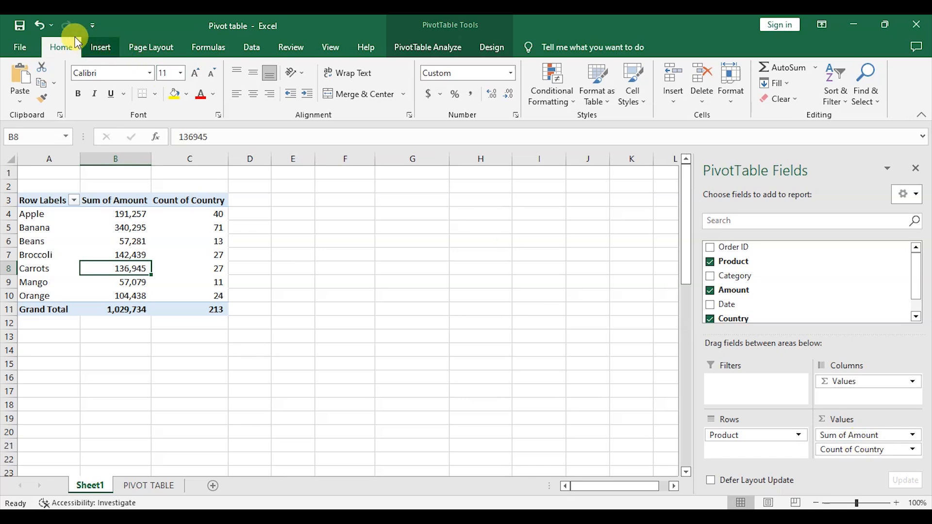
pyautogui.click(710, 319)
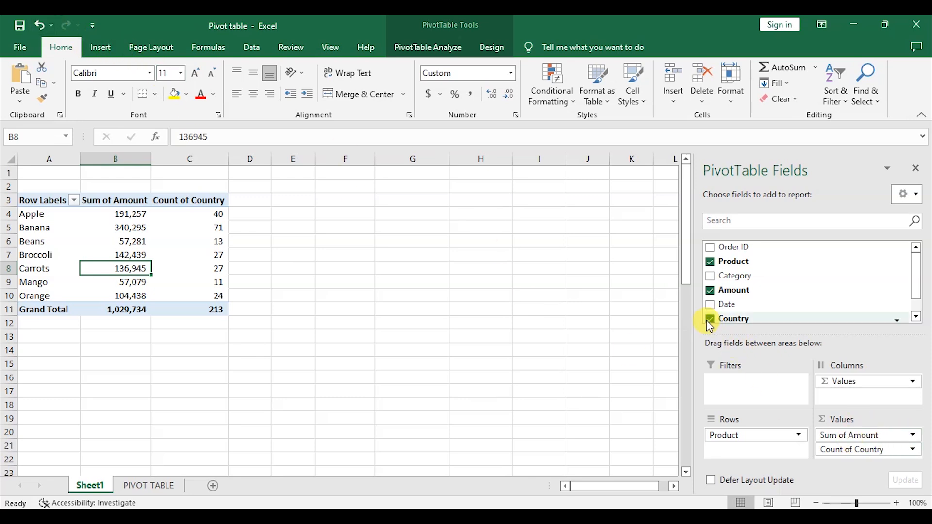
pyautogui.moveTo(157, 215)
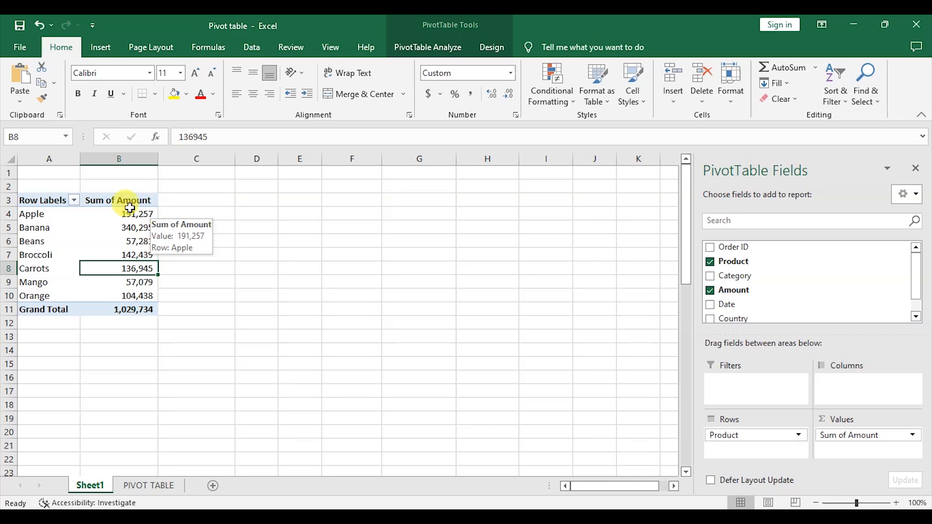
# Step: Place the Category field in the Columns area, then take it out again
pyautogui.moveTo(720, 277); pyautogui.dragTo(861, 391)
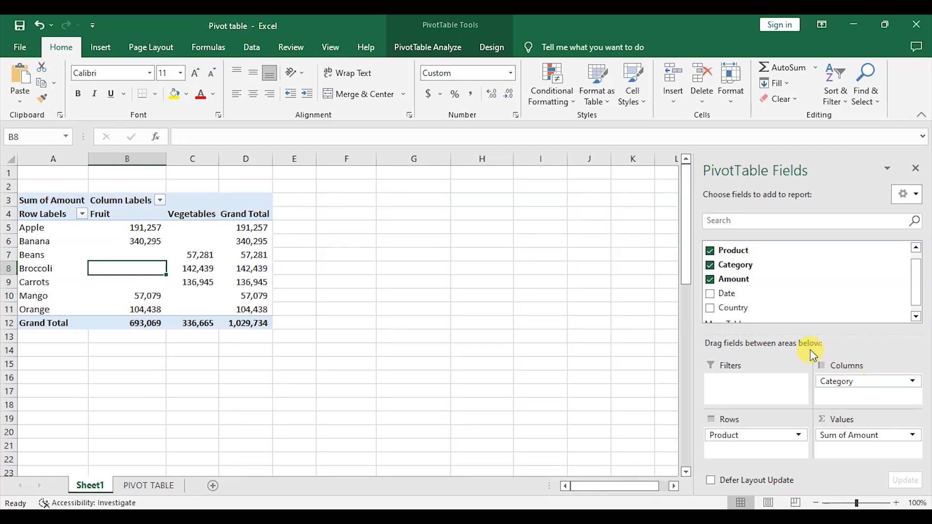
pyautogui.click(712, 267)
# Step: Add the Category field to the Rows area beneath Product, then remove it
pyautogui.moveTo(717, 270); pyautogui.dragTo(762, 447)
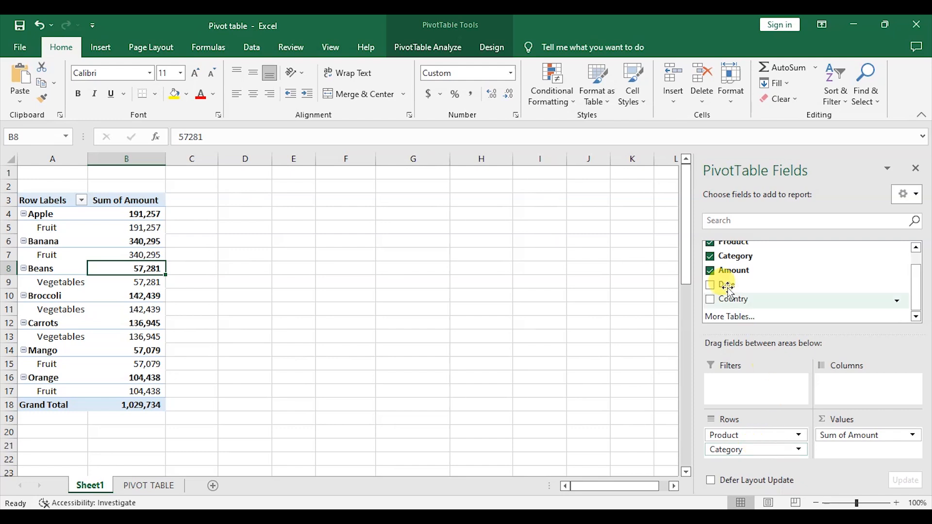
pyautogui.click(713, 257)
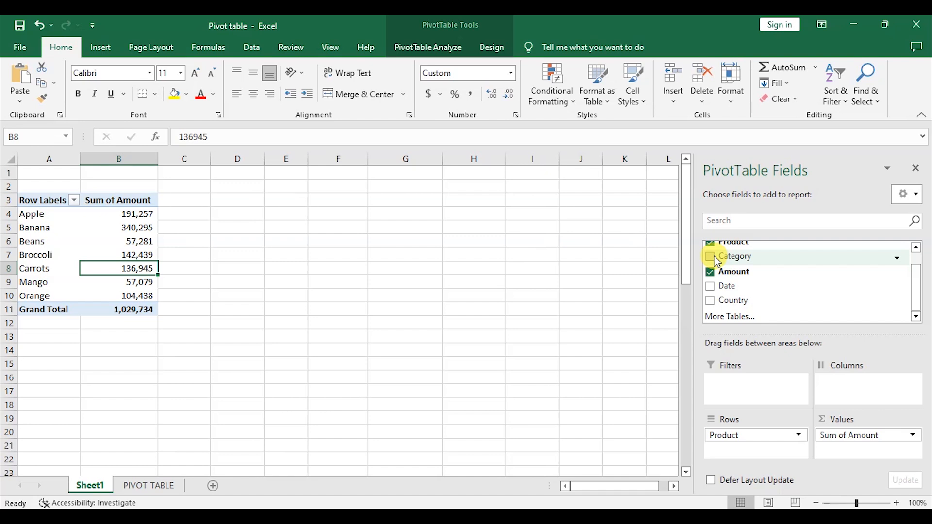
# Step: Close the field list and rename Sheet1 to Products and Amount
pyautogui.click(916, 168)
pyautogui.rightClick(99, 483)
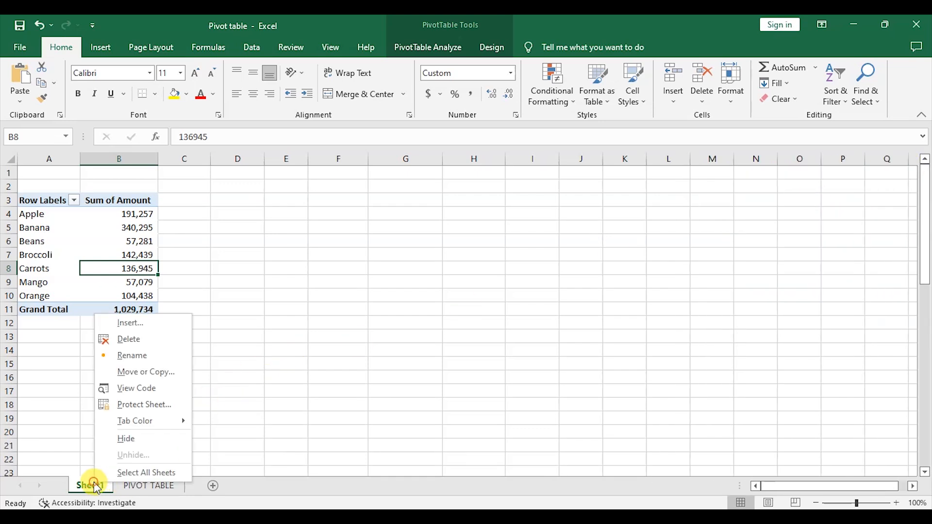
pyautogui.click(136, 357)
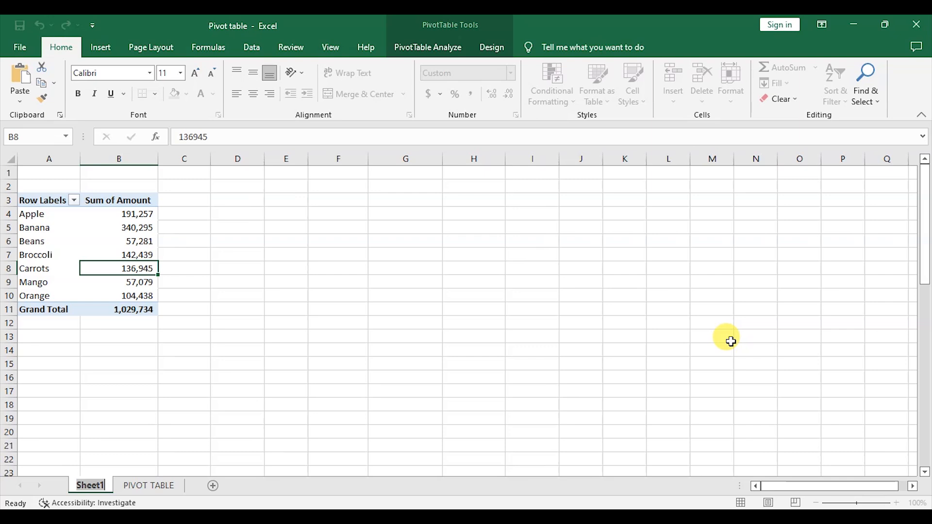
pyautogui.write('Prod')
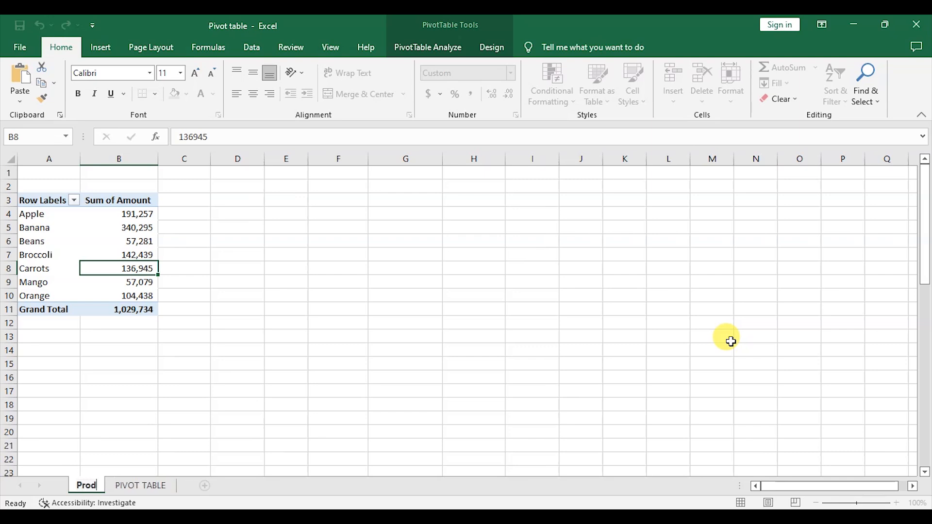
pyautogui.write('ucts')
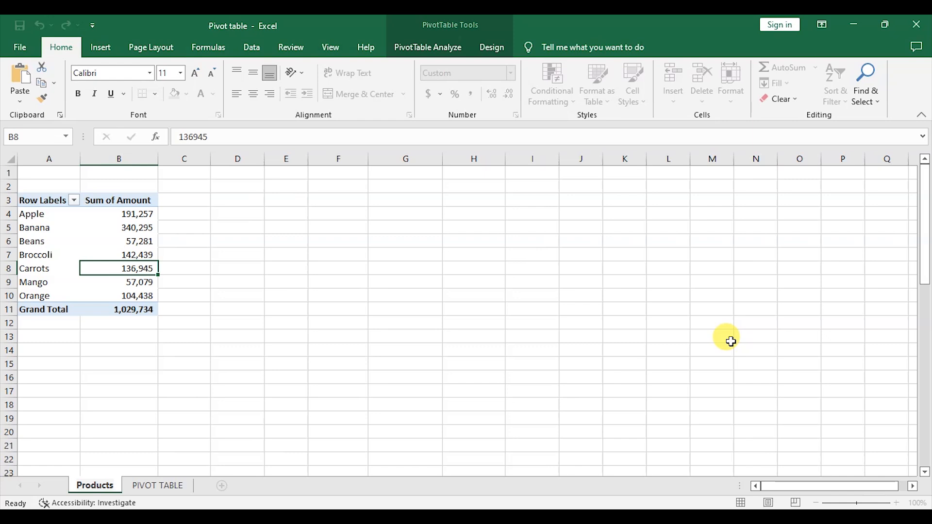
pyautogui.write(' and ')
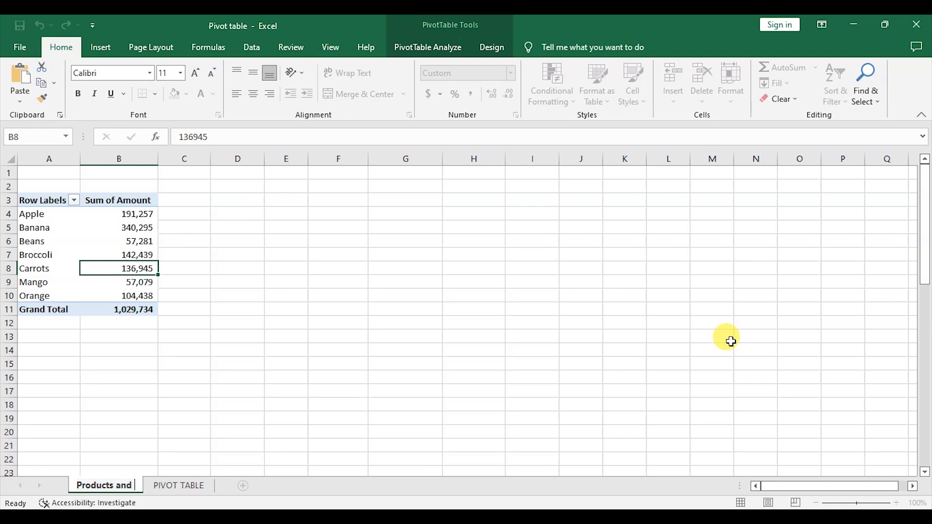
pyautogui.write('Amount')
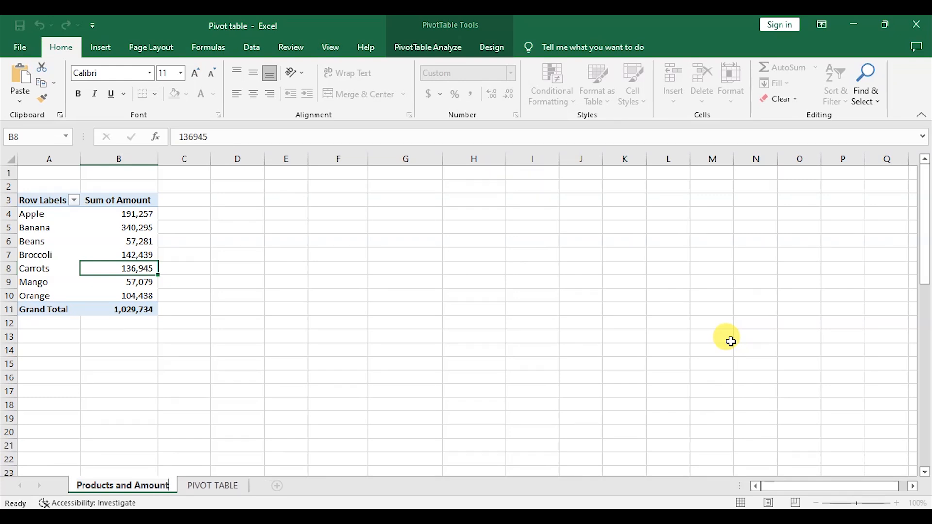
pyautogui.click(475, 310)
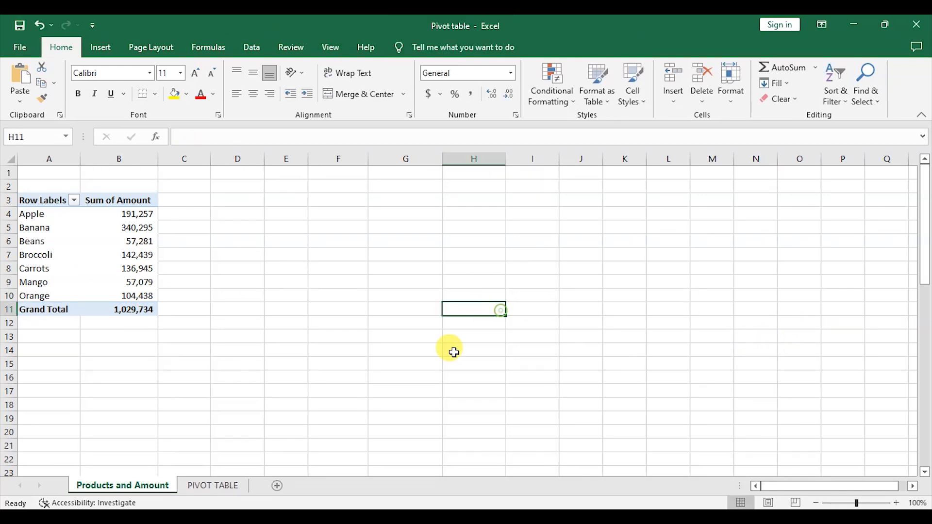
# Step: Set the Products and Amount sheet tab colour to a dark orange shade
pyautogui.rightClick(144, 491)
pyautogui.moveTo(221, 423)
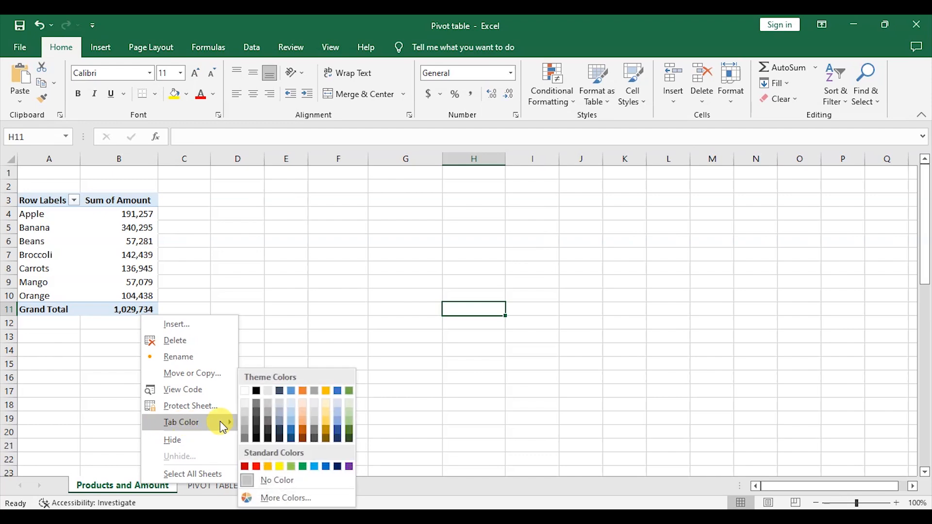
pyautogui.click(305, 439)
pyautogui.click(377, 375)
# Step: Set the PIVOT TABLE sheet tab colour to standard red
pyautogui.rightClick(217, 488)
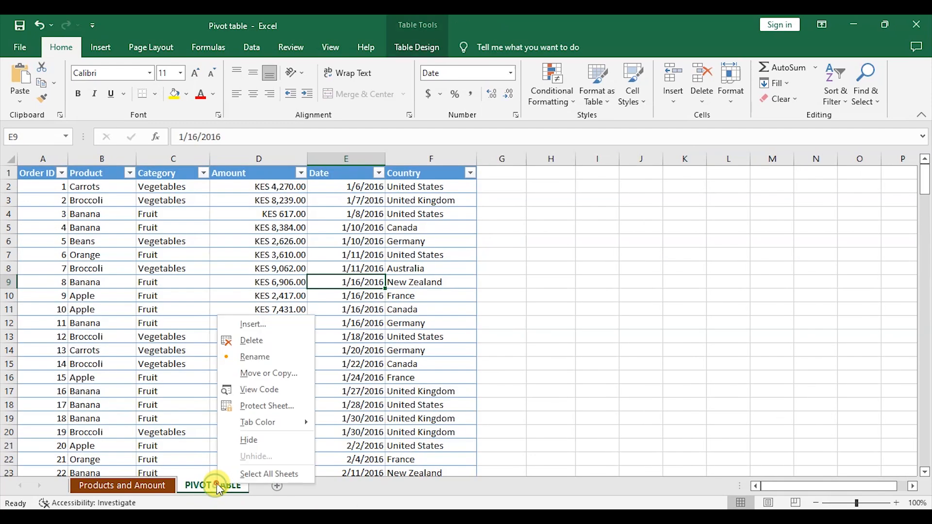
pyautogui.moveTo(282, 423)
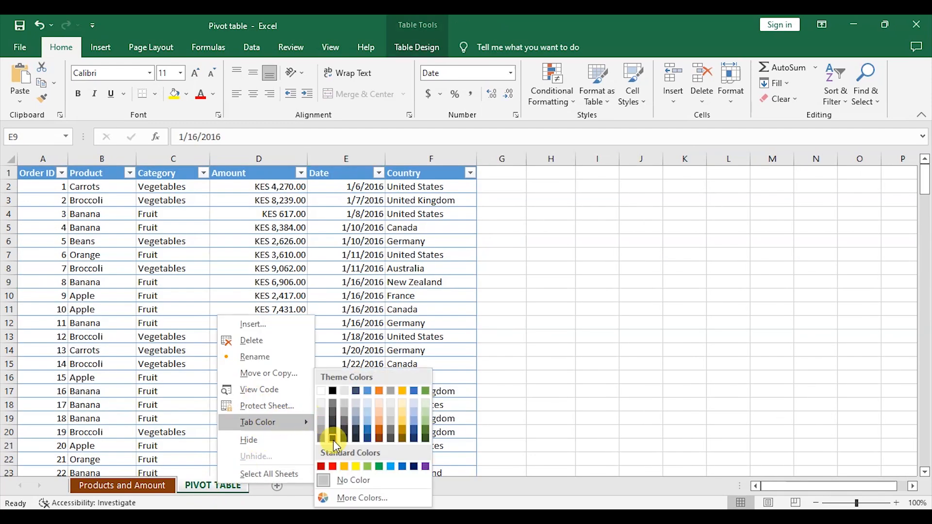
pyautogui.click(333, 466)
pyautogui.click(551, 432)
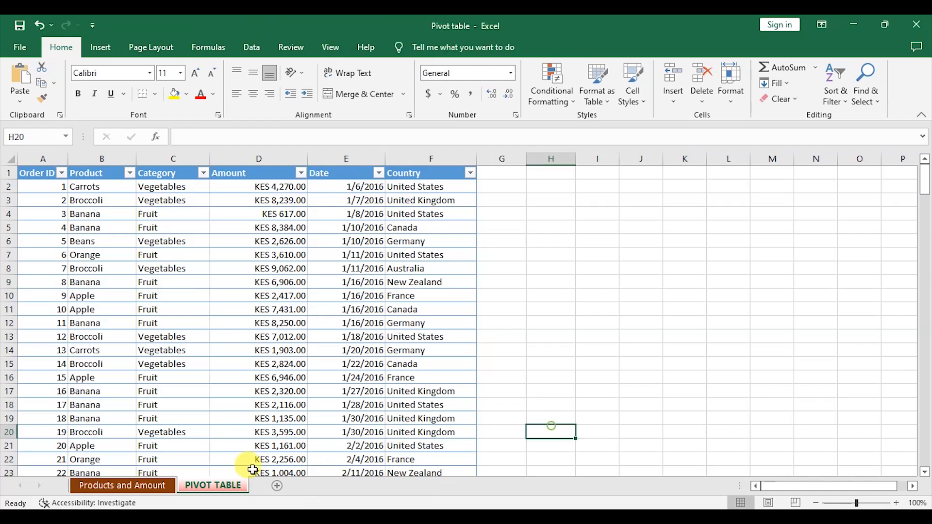
pyautogui.click(209, 486)
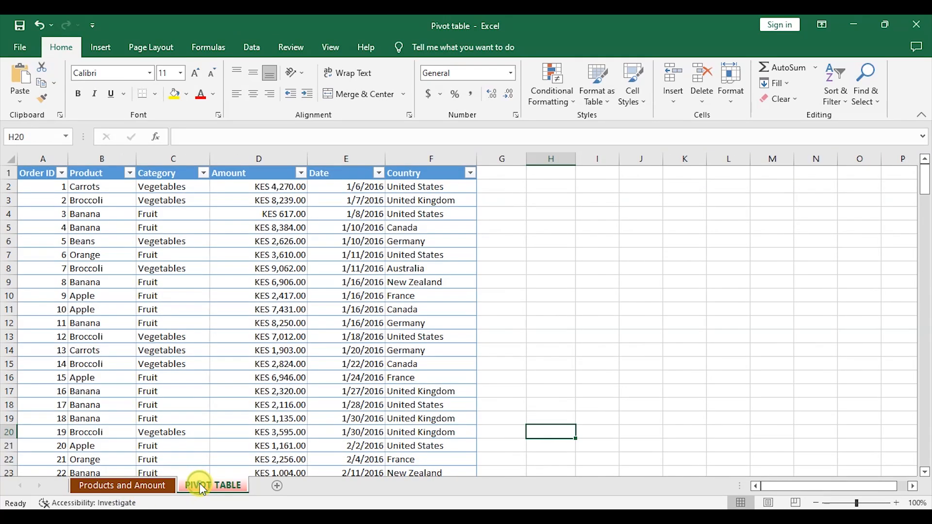
# Step: Move the PIVOT TABLE sheet in front of the Products and Amount sheet
pyautogui.rightClick(200, 482)
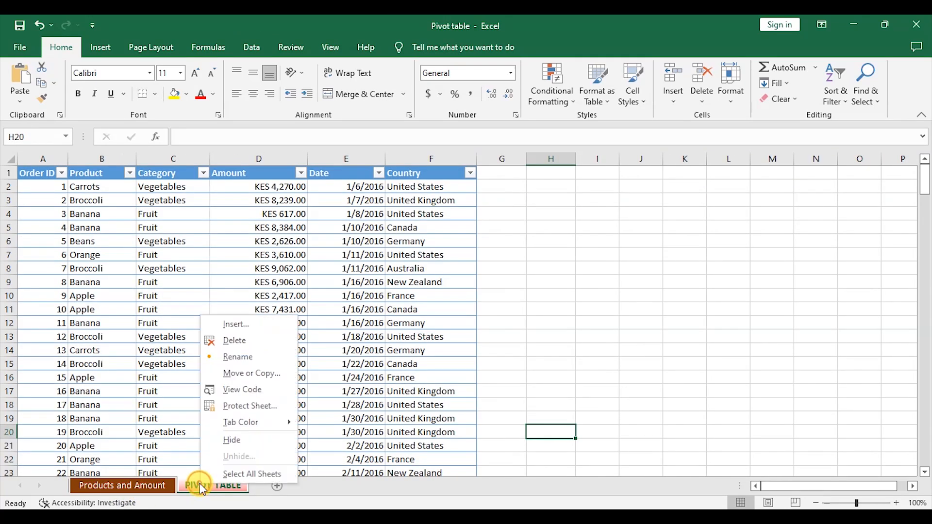
pyautogui.click(249, 373)
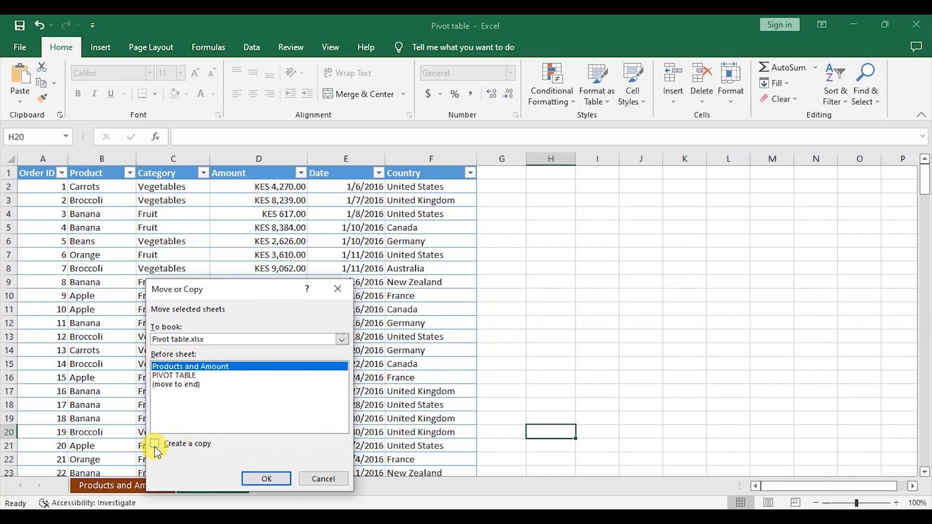
pyautogui.click(269, 477)
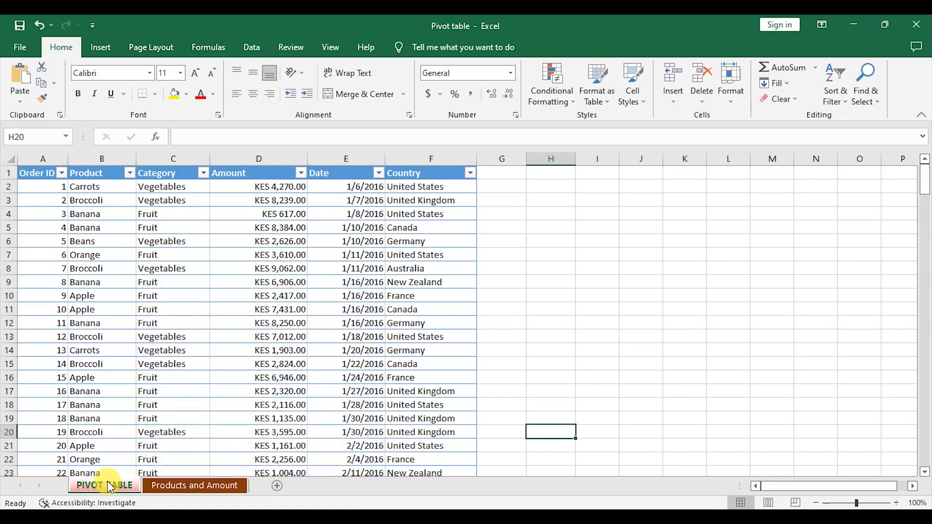
# Step: Switch between the two sheets and scroll through the source sales data
pyautogui.click(194, 486)
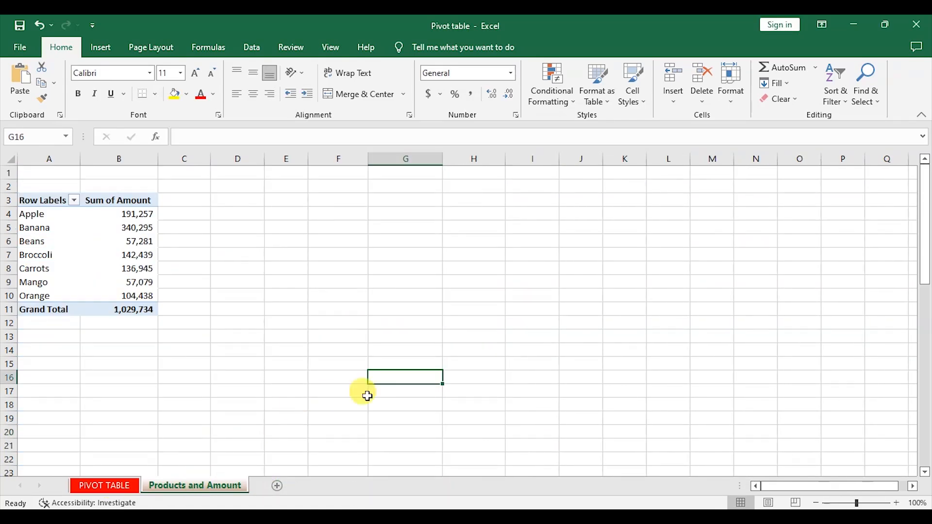
pyautogui.click(117, 486)
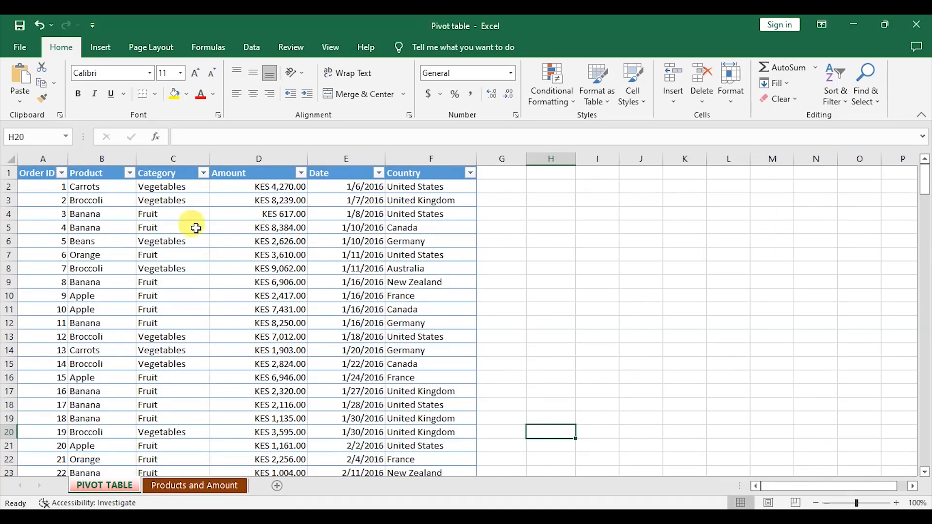
pyautogui.scroll(-20, 242, 287)
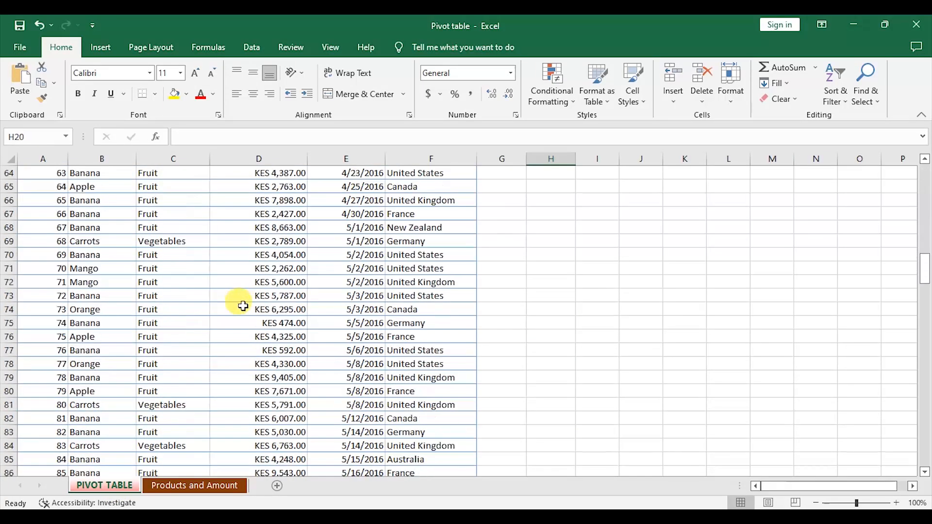
pyautogui.scroll(-8, 243, 310)
pyautogui.scroll(20, 242, 313)
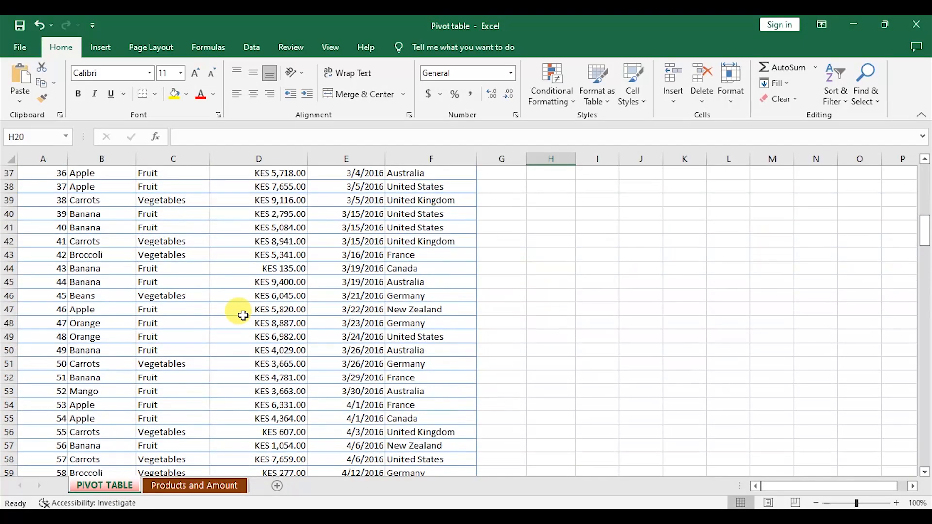
pyautogui.scroll(3, 242, 314)
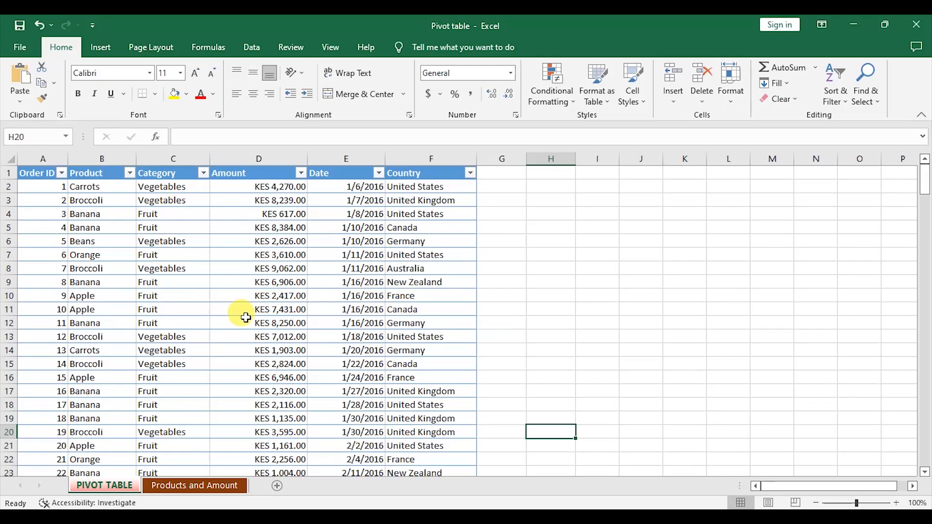
pyautogui.click(207, 487)
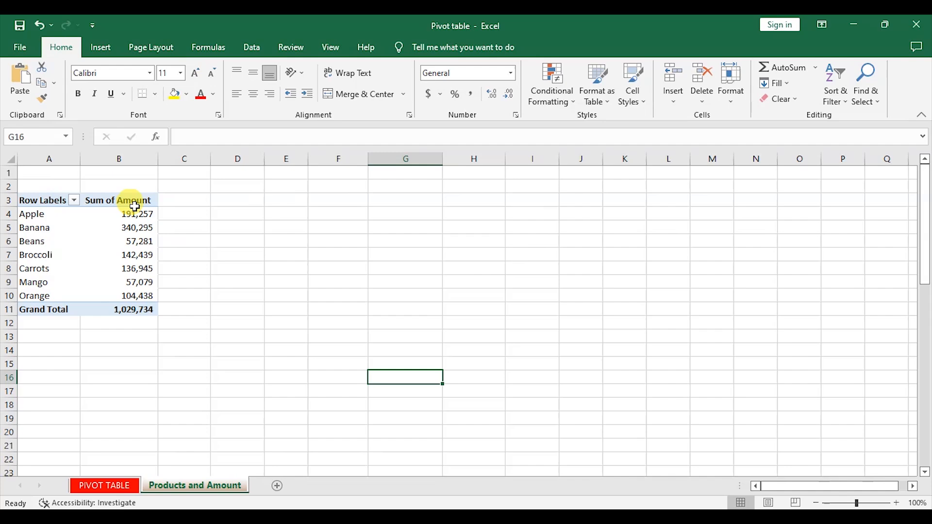
pyautogui.click(134, 484)
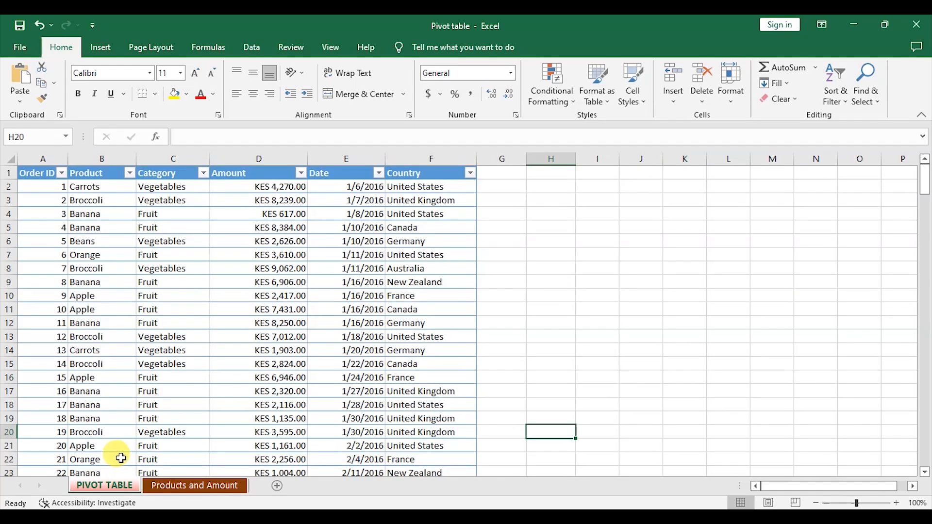
# Step: Create a pivot table from the sales table on a new worksheet with Category in rows and Amount summed in values
pyautogui.click(201, 293)
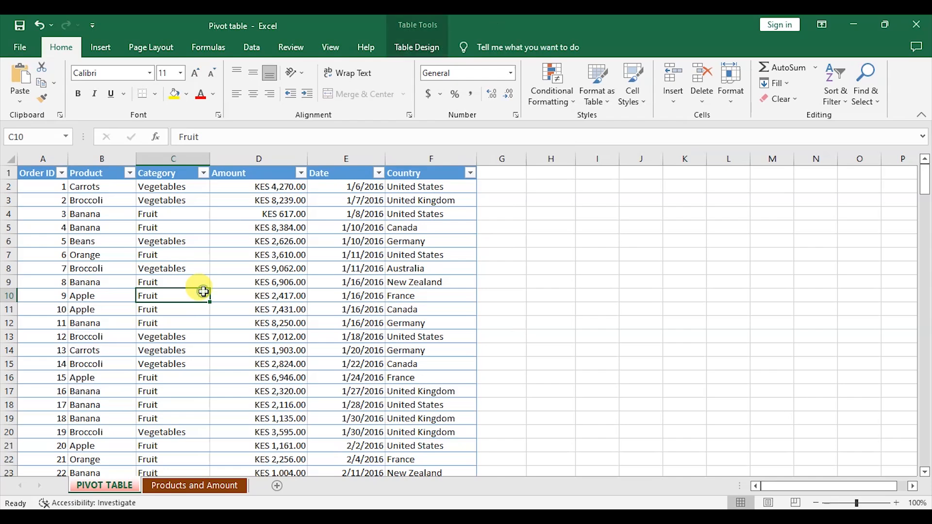
pyautogui.click(102, 48)
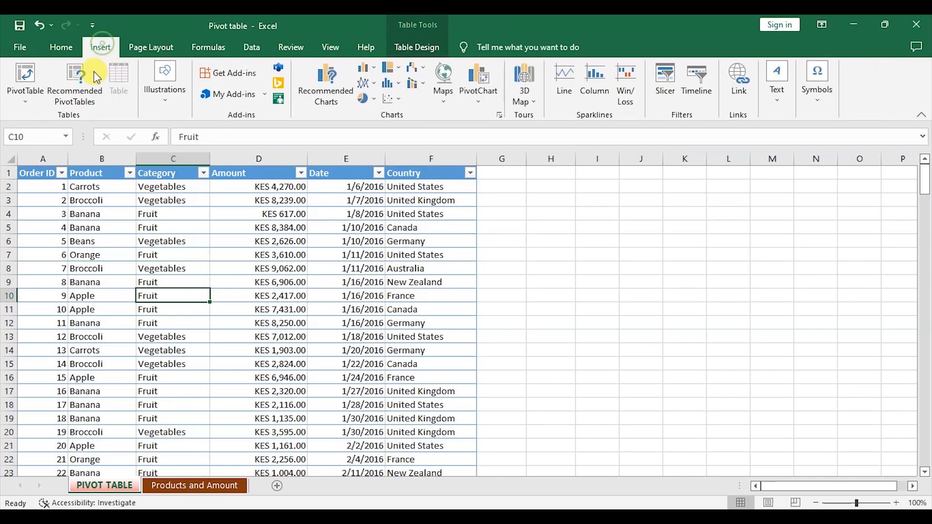
pyautogui.click(26, 92)
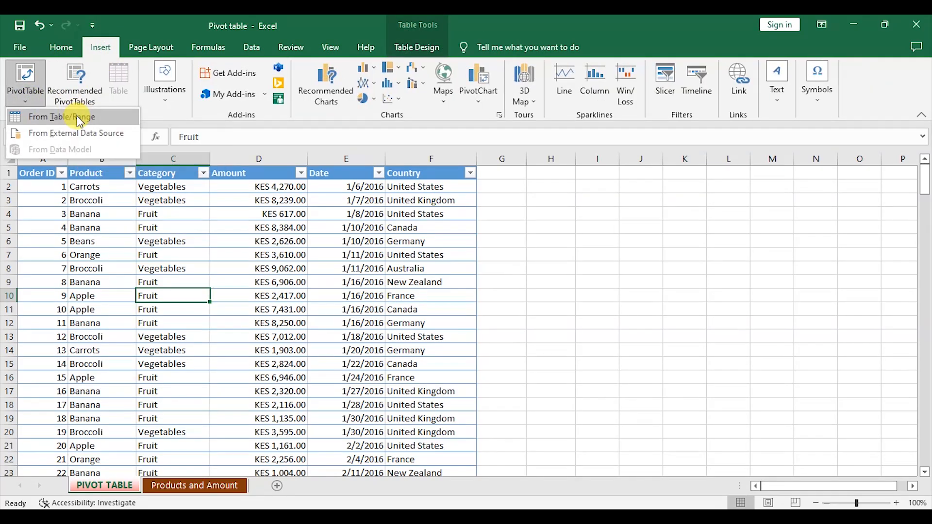
pyautogui.click(81, 120)
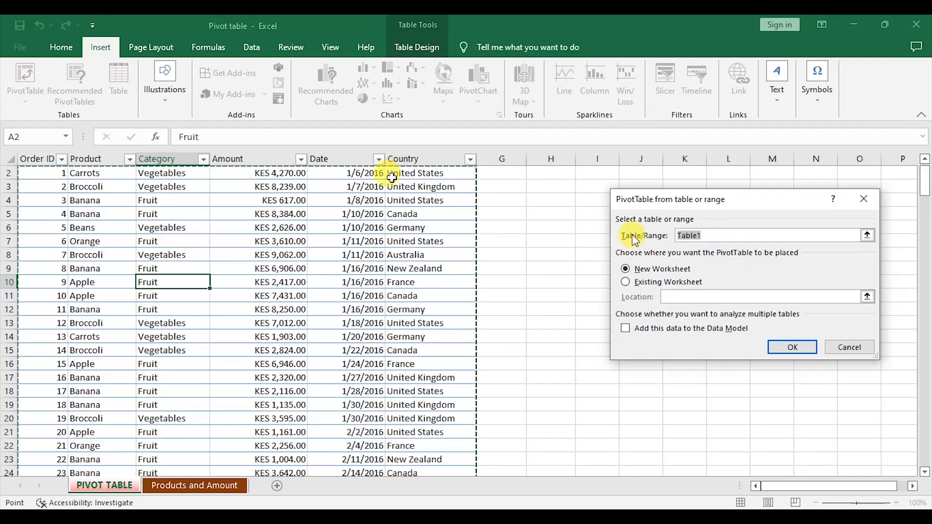
pyautogui.click(796, 347)
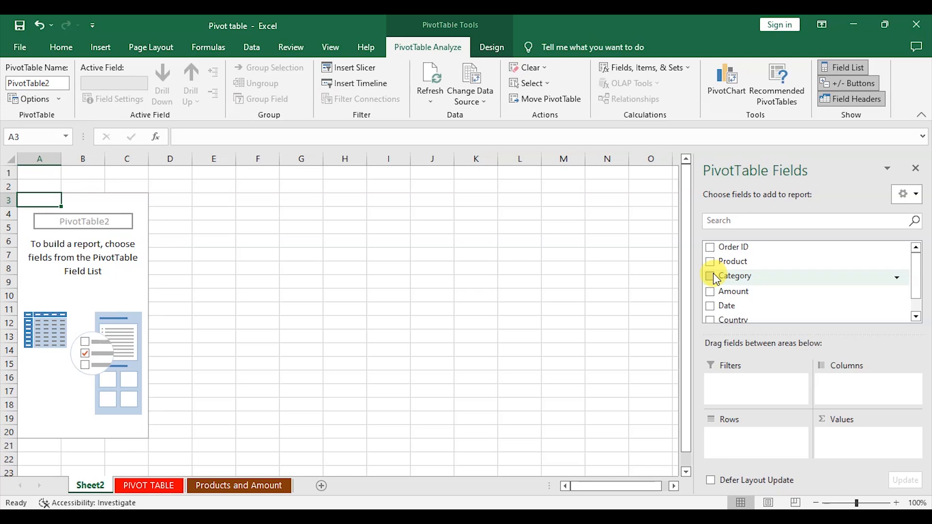
pyautogui.moveTo(716, 279); pyautogui.dragTo(753, 450)
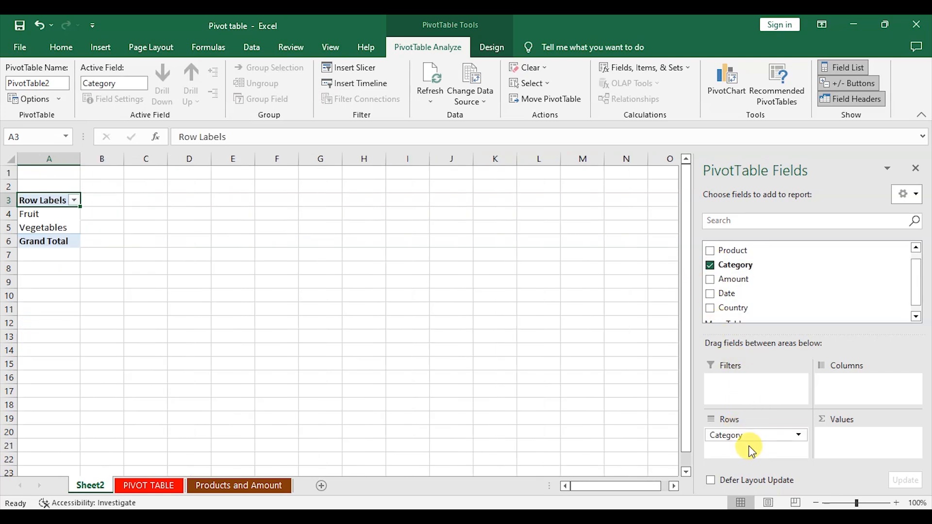
pyautogui.moveTo(720, 288); pyautogui.dragTo(855, 449)
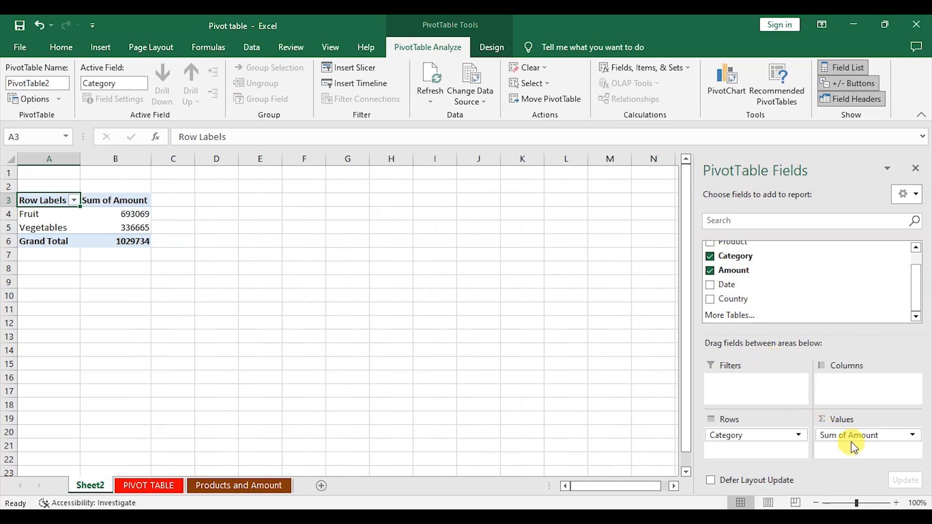
# Step: Format the Sum of Amount column with thousands separators and no decimal places
pyautogui.click(116, 158)
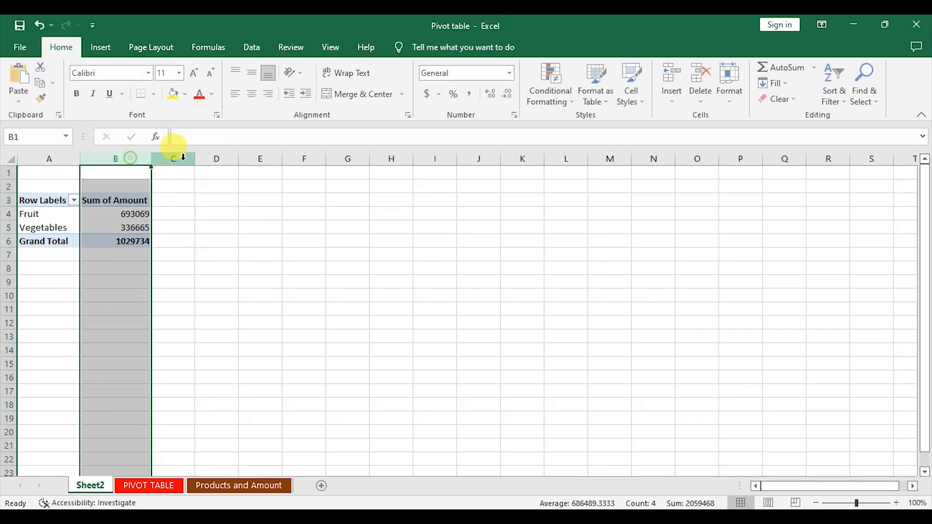
pyautogui.click(473, 96)
pyautogui.click(509, 100)
pyautogui.click(510, 102)
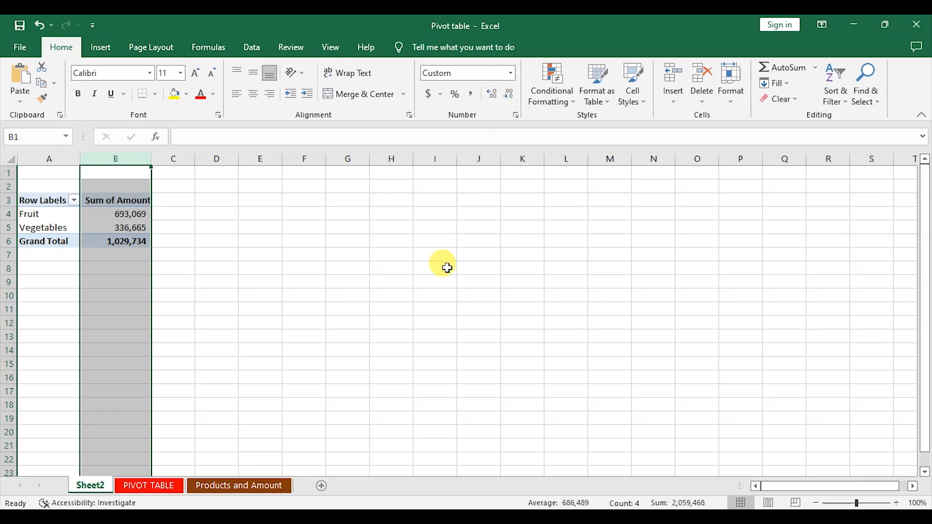
pyautogui.click(446, 268)
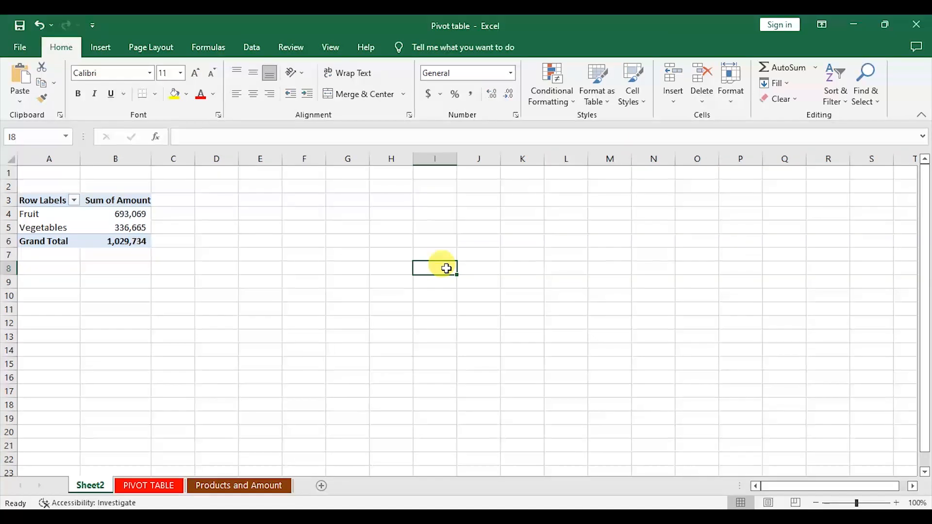
# Step: Rename the new pivot sheet to Category and Amount
pyautogui.rightClick(95, 483)
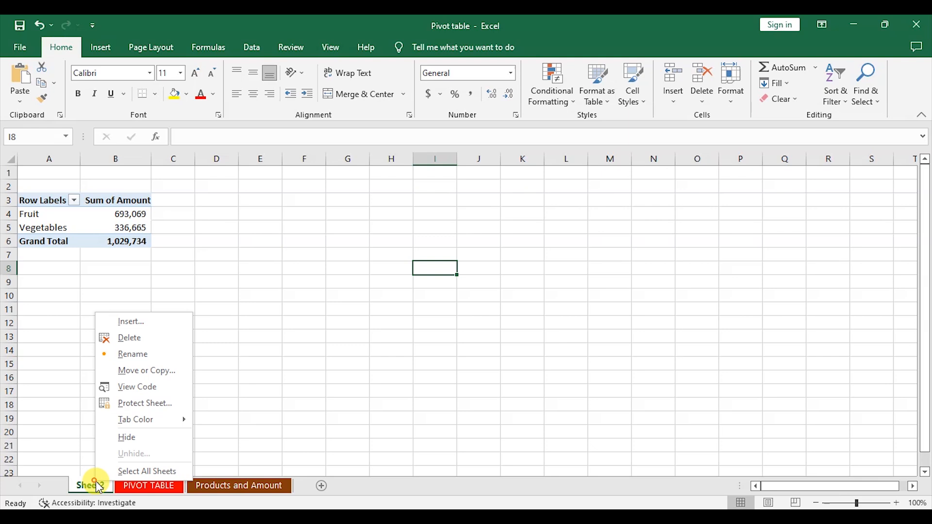
pyautogui.click(136, 355)
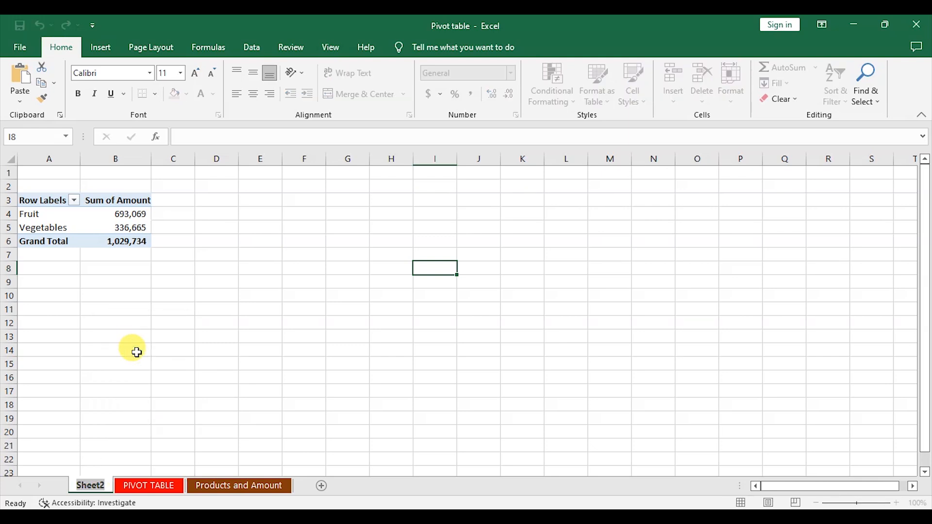
pyautogui.write('Cat')
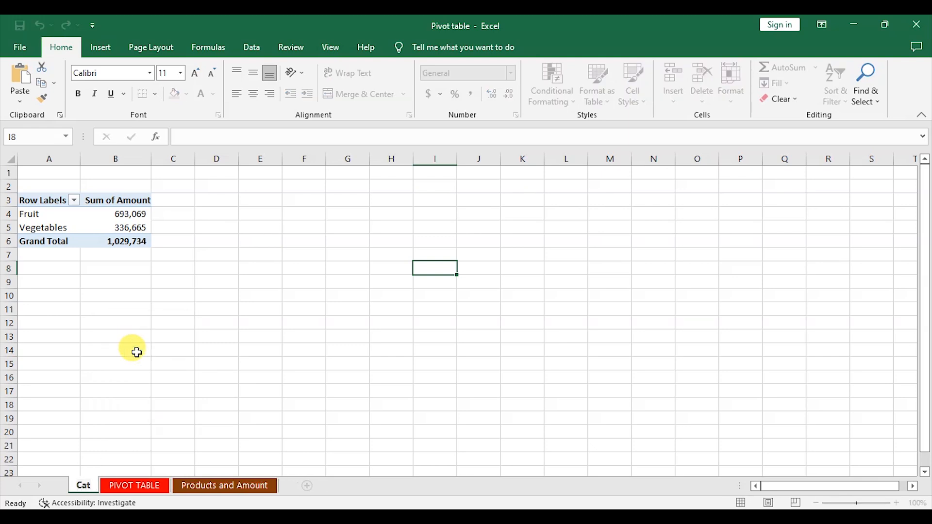
pyautogui.write('eg')
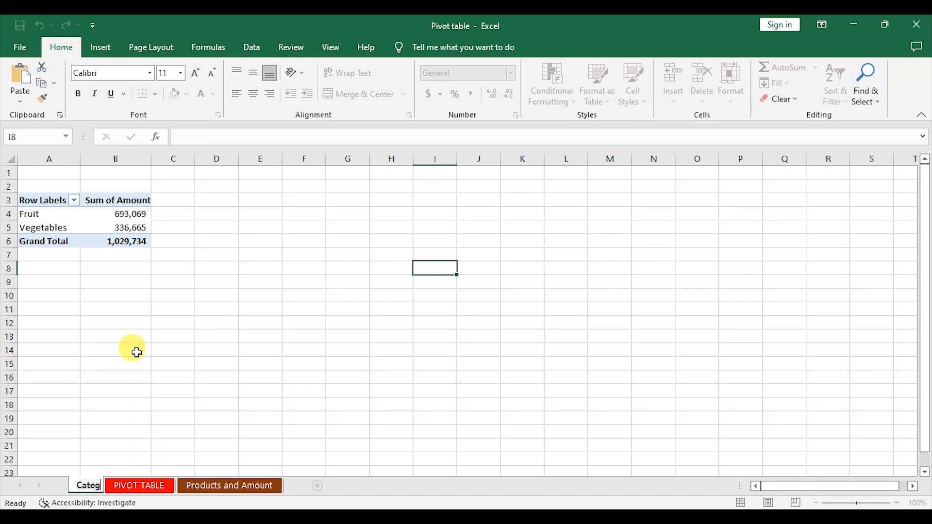
pyautogui.write('ory an')
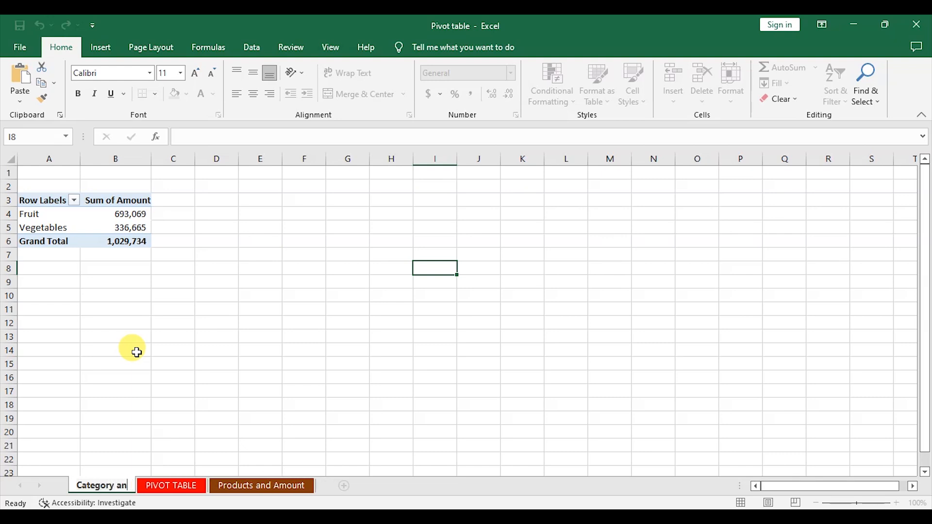
pyautogui.write('d Amount')
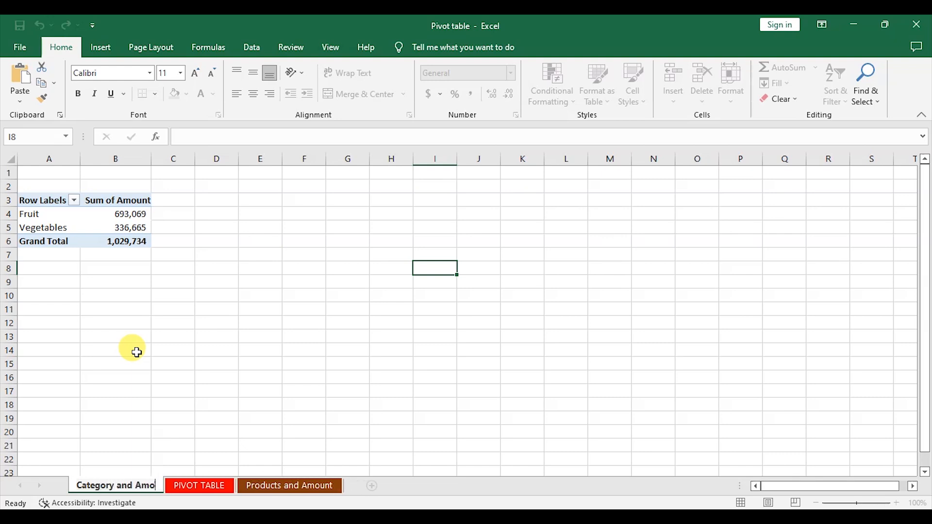
pyautogui.click(136, 353)
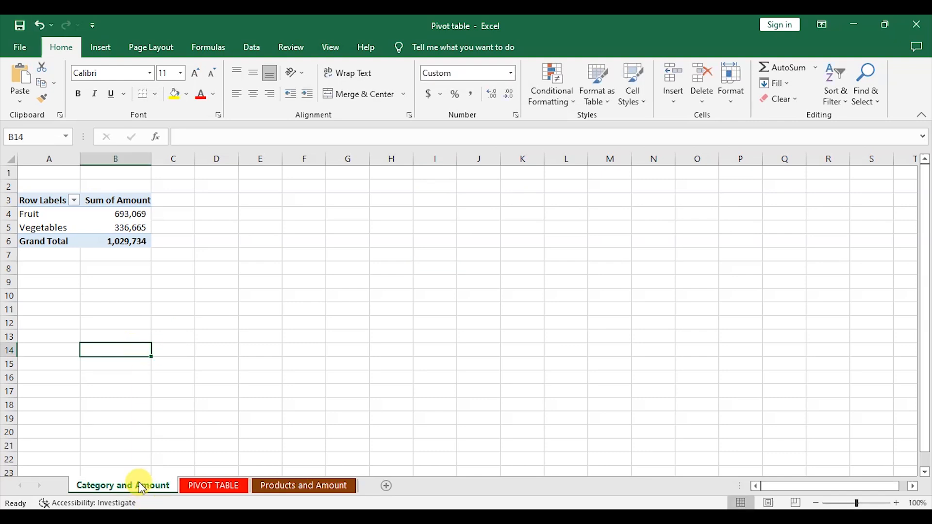
# Step: Set the Category and Amount sheet tab colour to the gold theme colour
pyautogui.rightClick(136, 482)
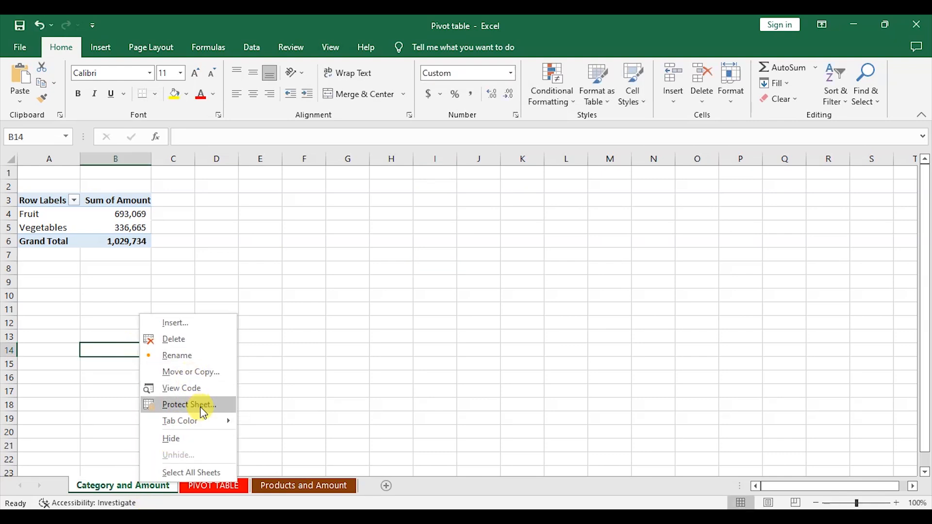
pyautogui.moveTo(201, 421)
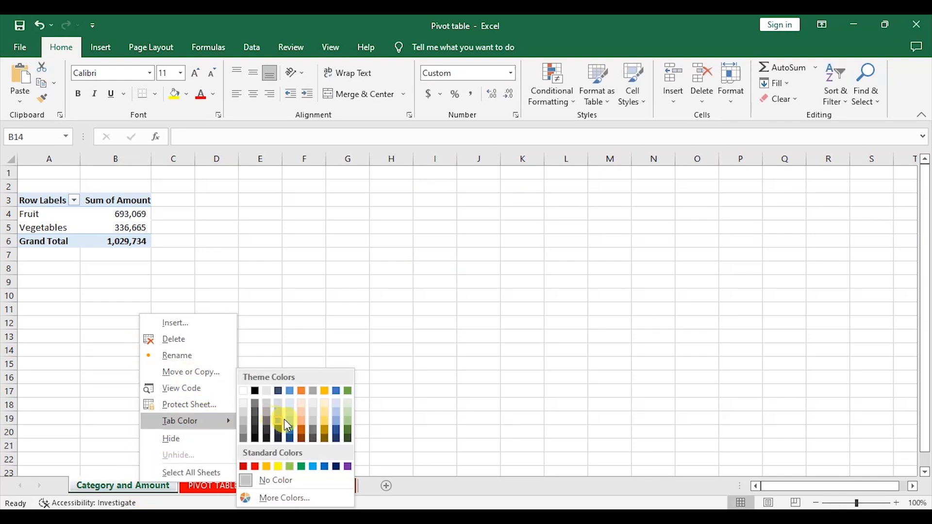
pyautogui.click(324, 390)
pyautogui.click(409, 335)
# Step: Move the Category and Amount sheet to the end of the sheet tabs
pyautogui.rightClick(132, 483)
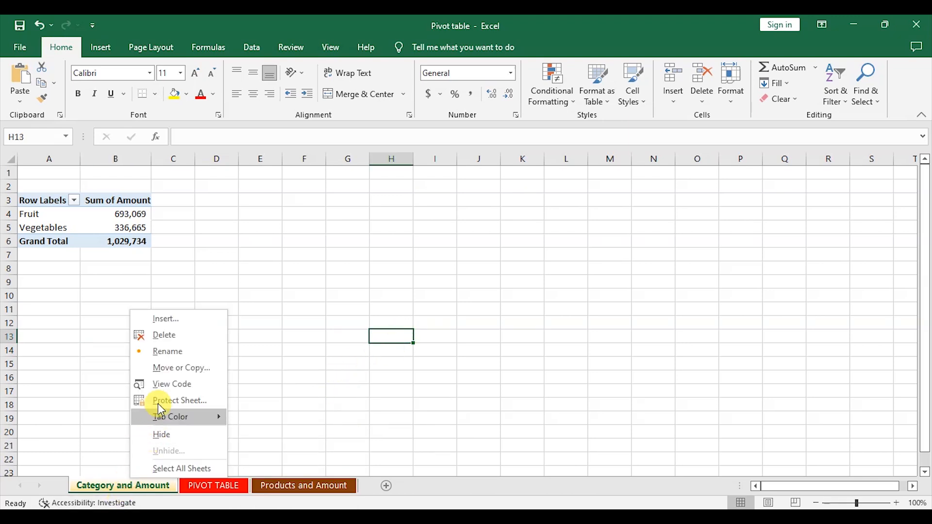
pyautogui.click(173, 368)
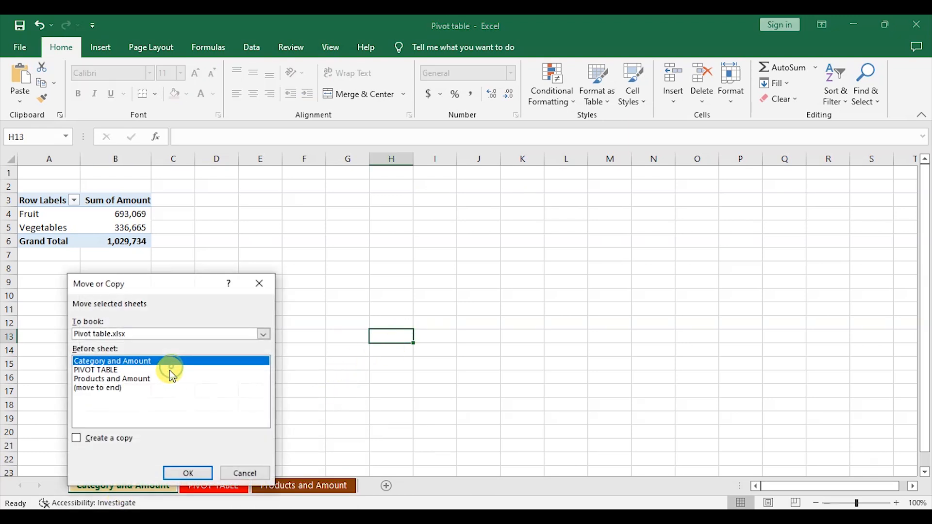
pyautogui.click(97, 388)
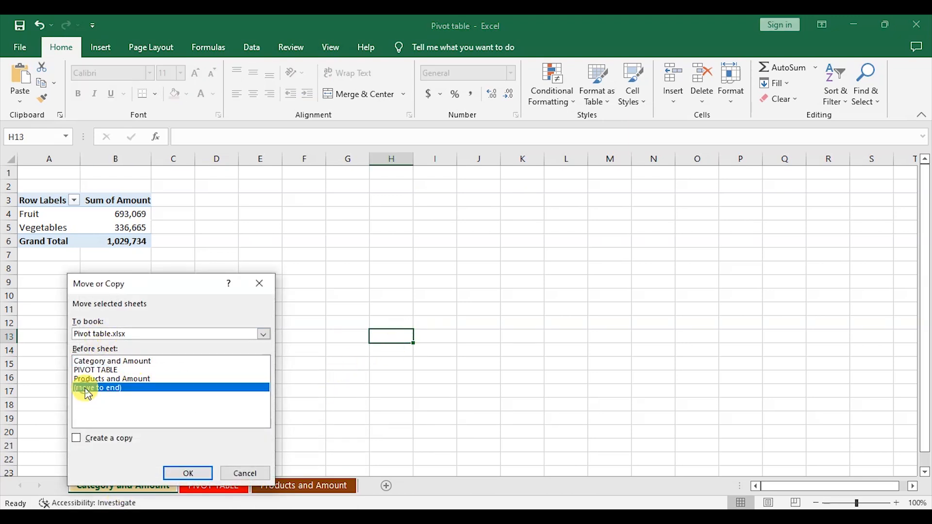
pyautogui.click(188, 473)
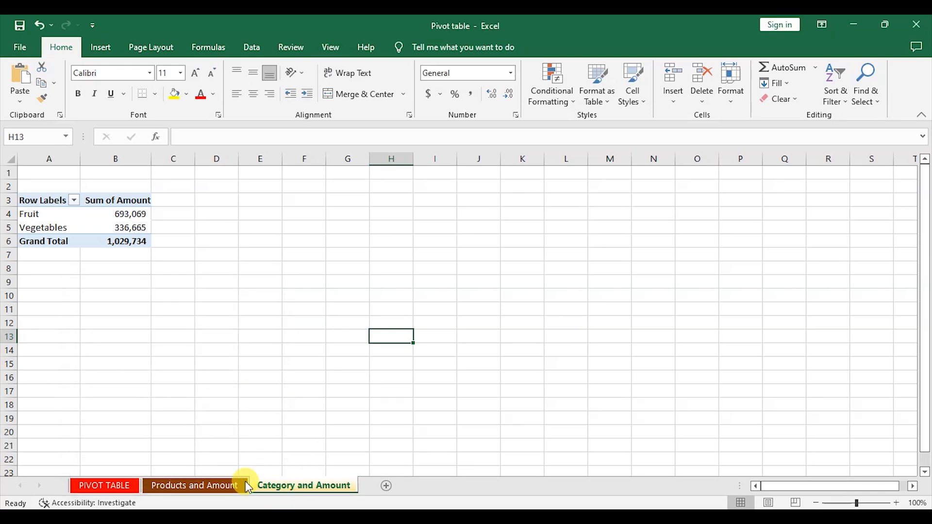
# Step: Switch between the sheets to review the tab order and colours
pyautogui.click(200, 485)
pyautogui.click(293, 491)
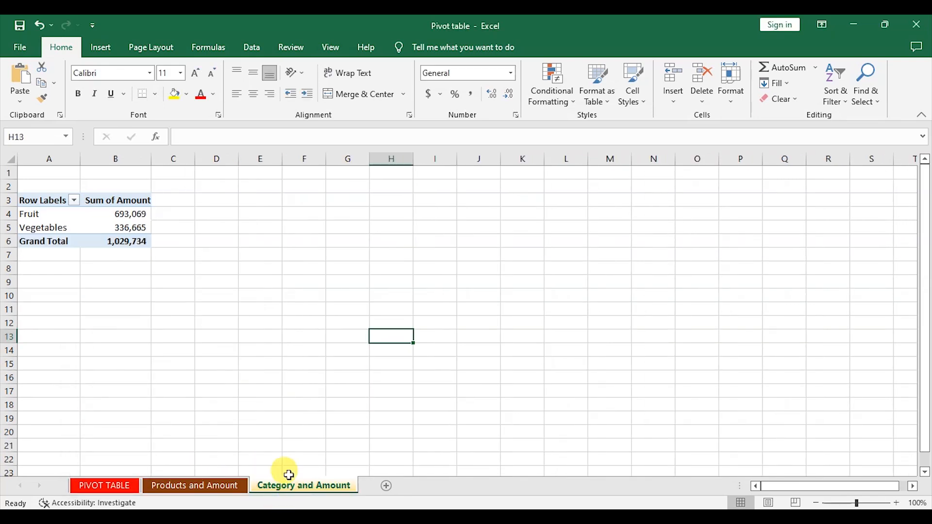
pyautogui.click(348, 405)
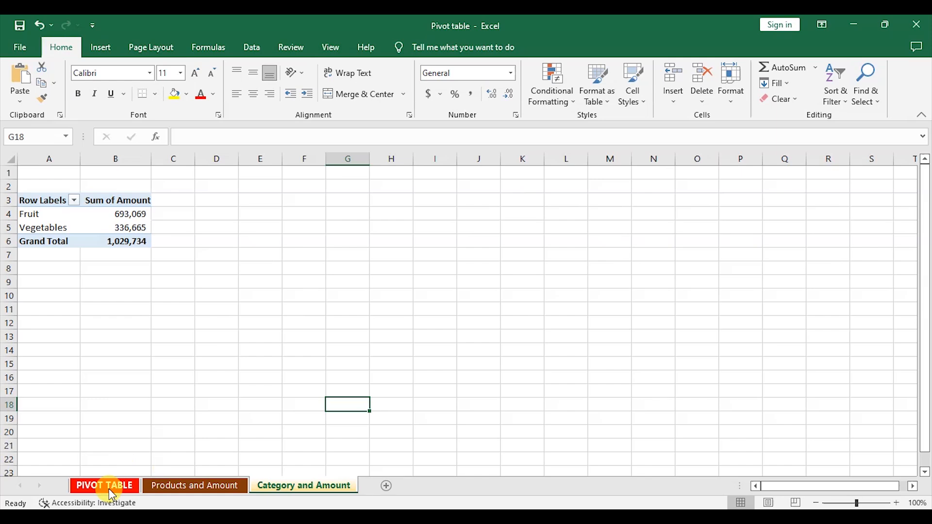
pyautogui.click(113, 495)
pyautogui.click(331, 493)
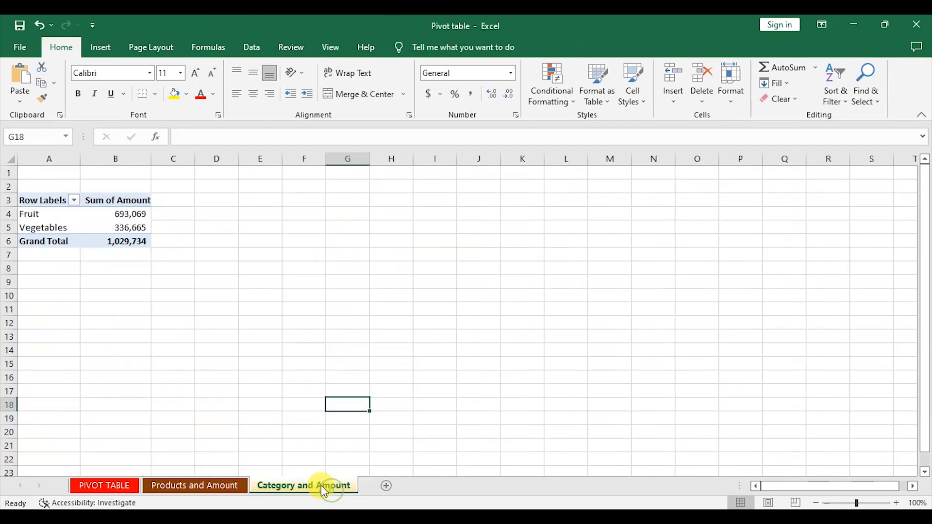
pyautogui.click(113, 486)
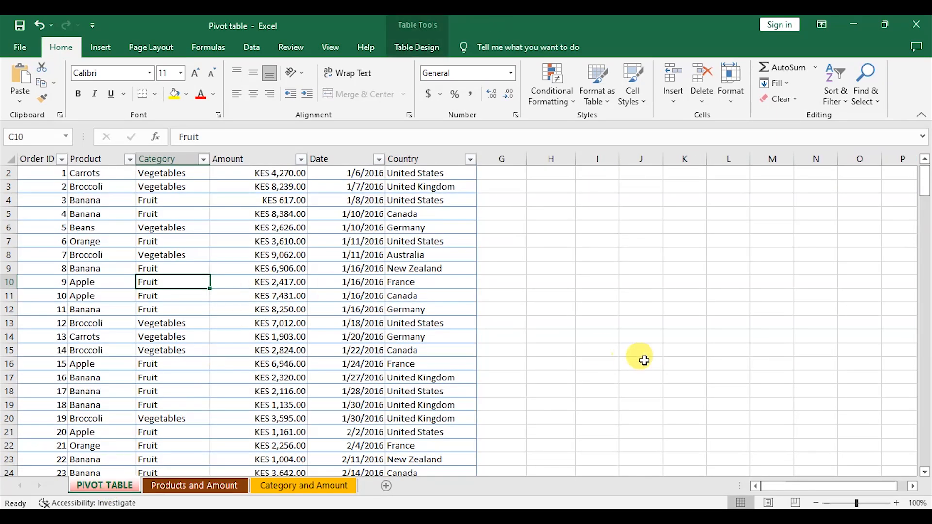
# Step: Create another pivot table from the sales table on a new worksheet
pyautogui.scroll(1, 642, 360)
pyautogui.click(280, 268)
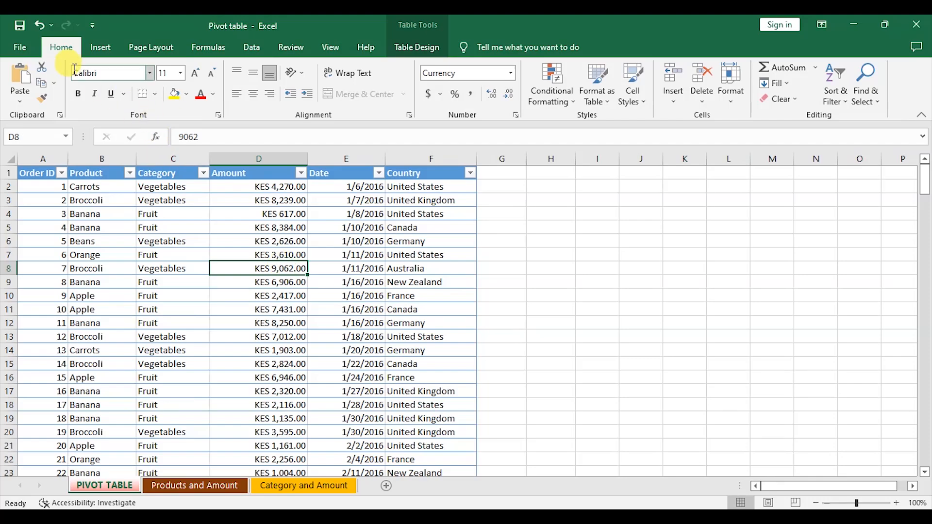
pyautogui.click(106, 47)
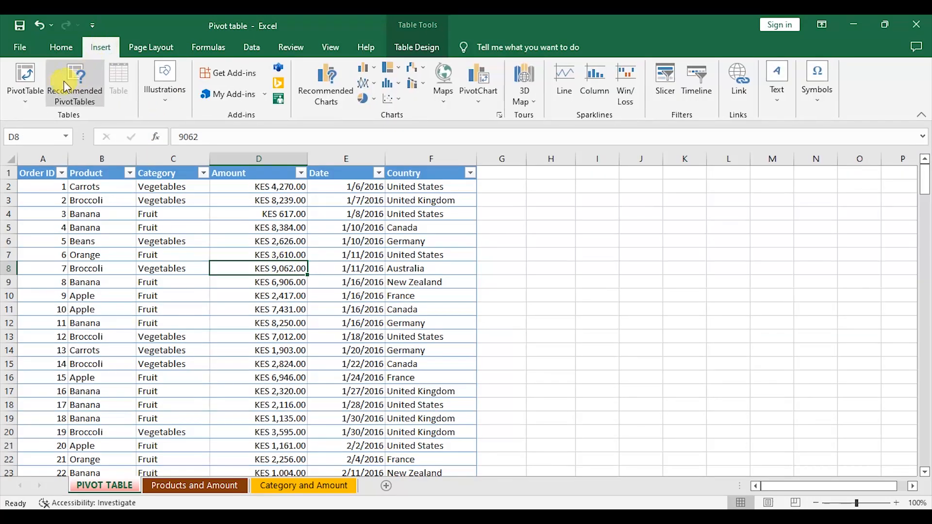
pyautogui.click(26, 90)
pyautogui.click(48, 117)
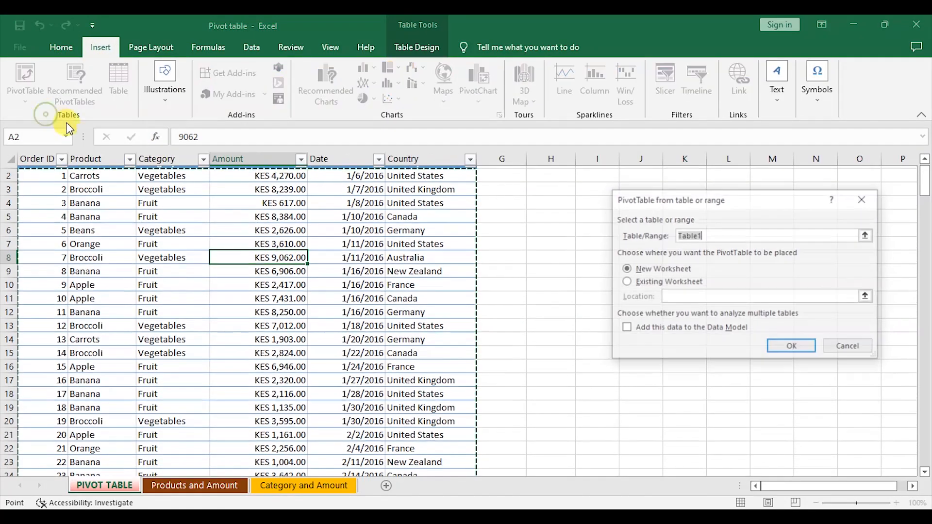
pyautogui.click(794, 347)
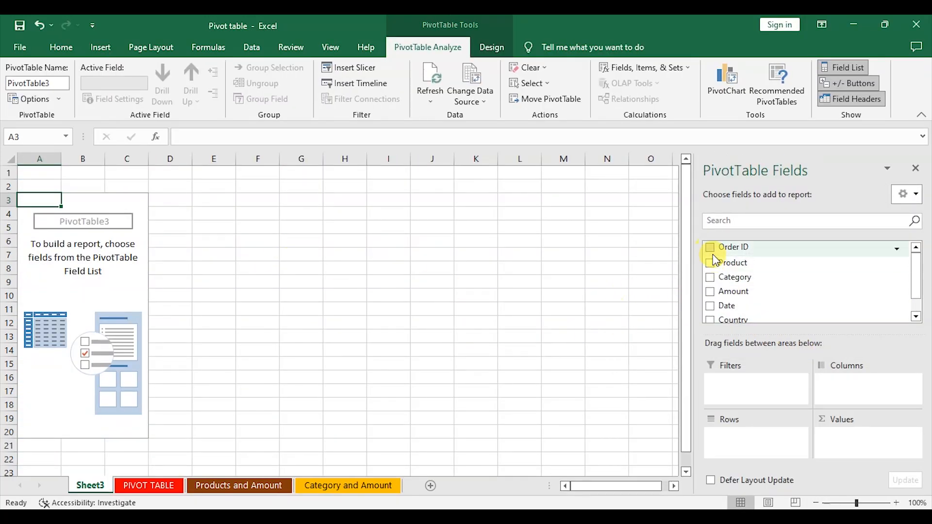
pyautogui.moveTo(712, 248); pyautogui.dragTo(750, 386)
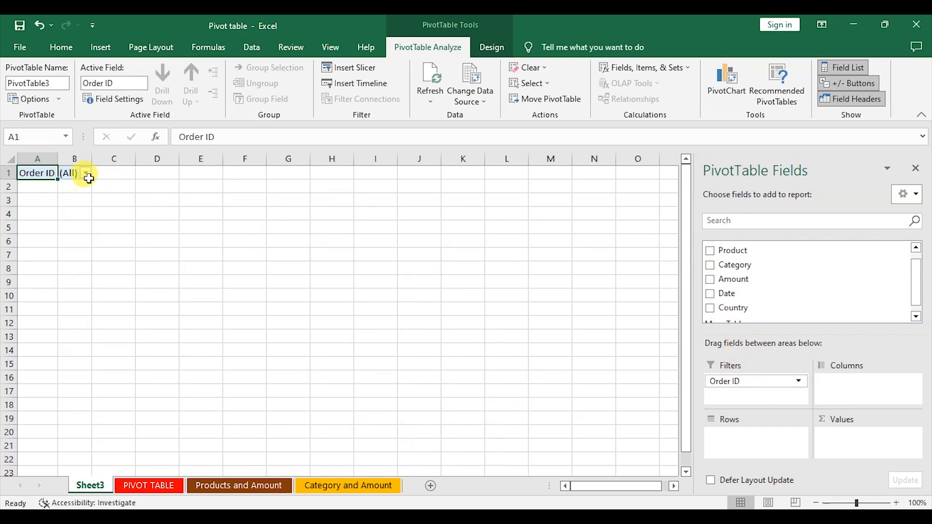
pyautogui.click(86, 173)
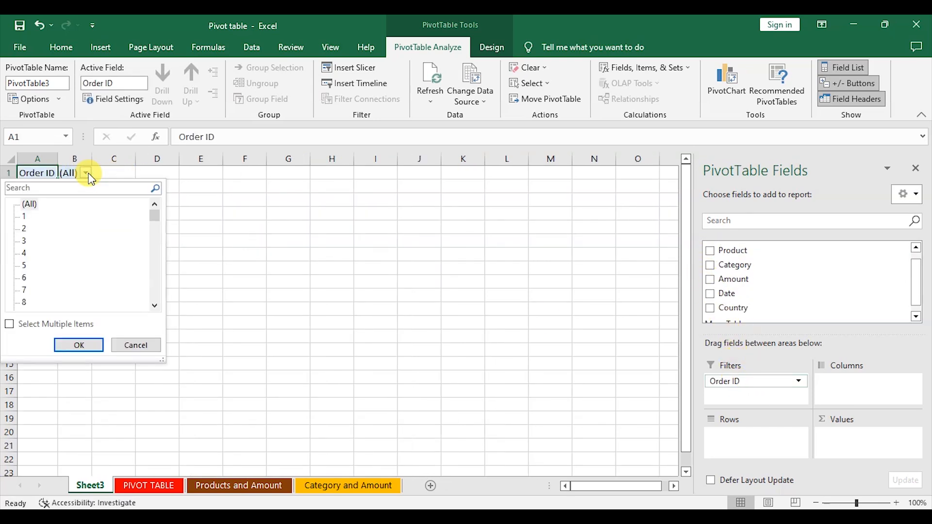
pyautogui.click(40, 24)
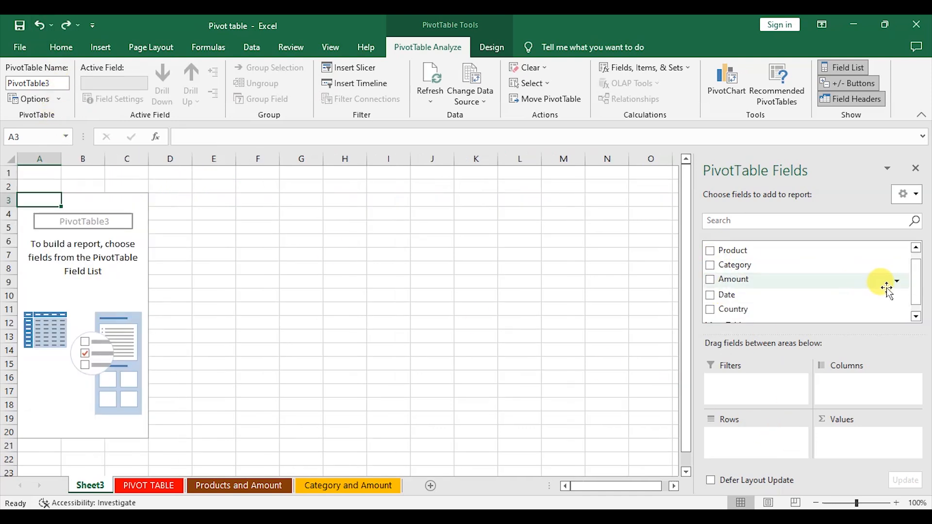
pyautogui.moveTo(710, 270); pyautogui.dragTo(766, 458)
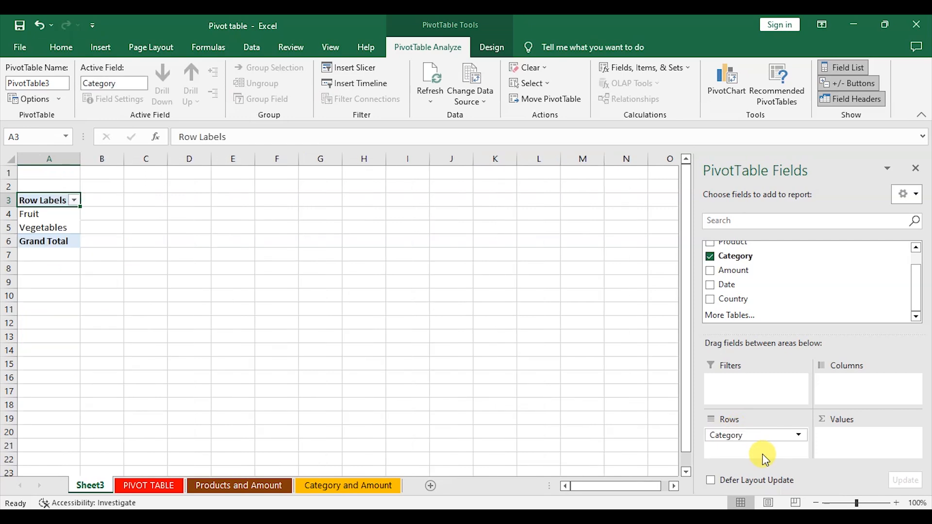
pyautogui.click(711, 256)
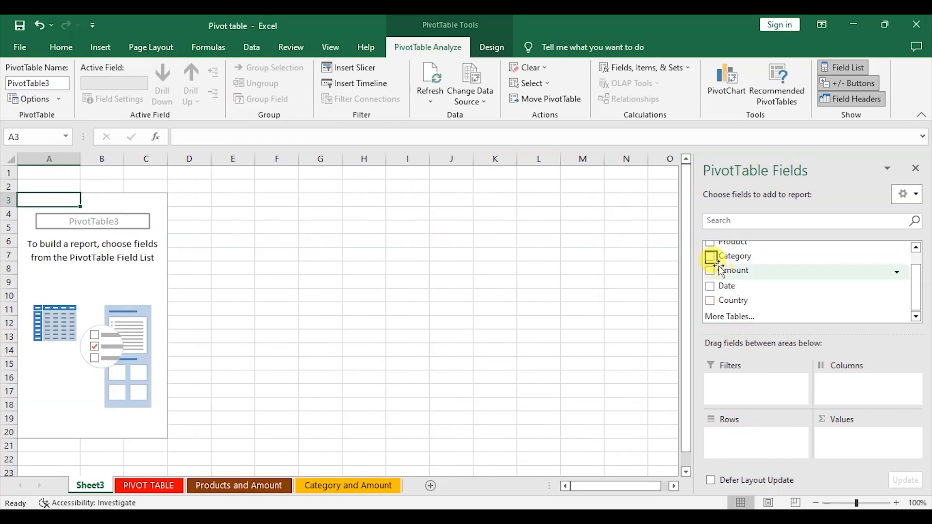
pyautogui.moveTo(718, 243); pyautogui.dragTo(750, 430)
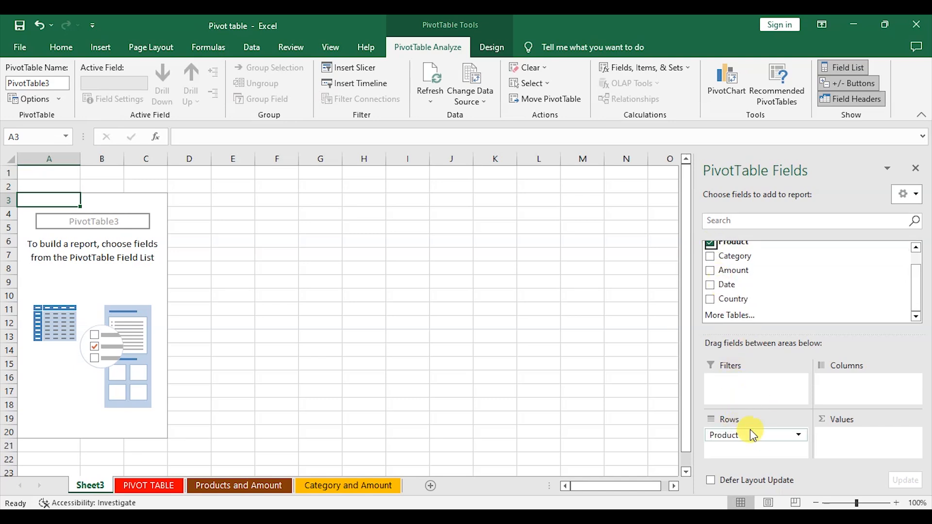
pyautogui.moveTo(714, 260); pyautogui.dragTo(751, 452)
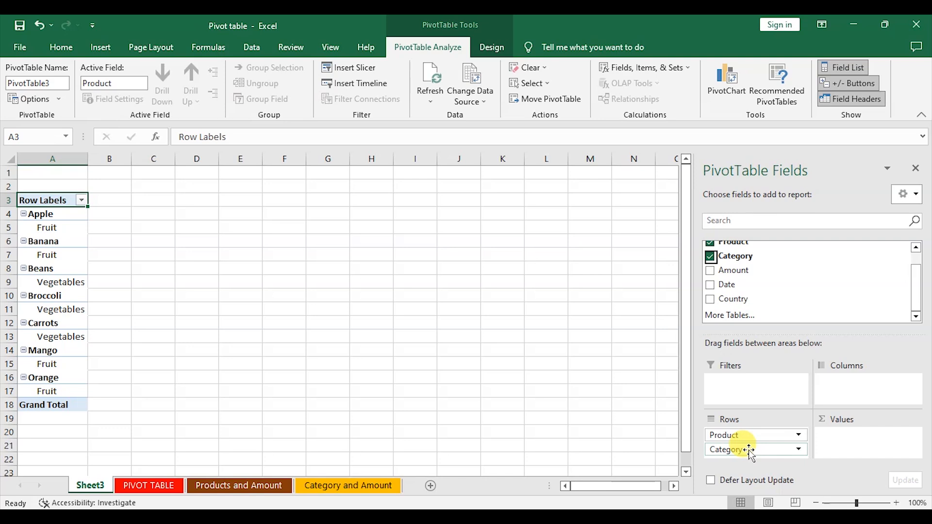
pyautogui.click(712, 258)
pyautogui.click(711, 243)
# Step: Lay out the pivot table with Category then Product as rows, Country as columns and Amount as values
pyautogui.moveTo(713, 263); pyautogui.dragTo(764, 441)
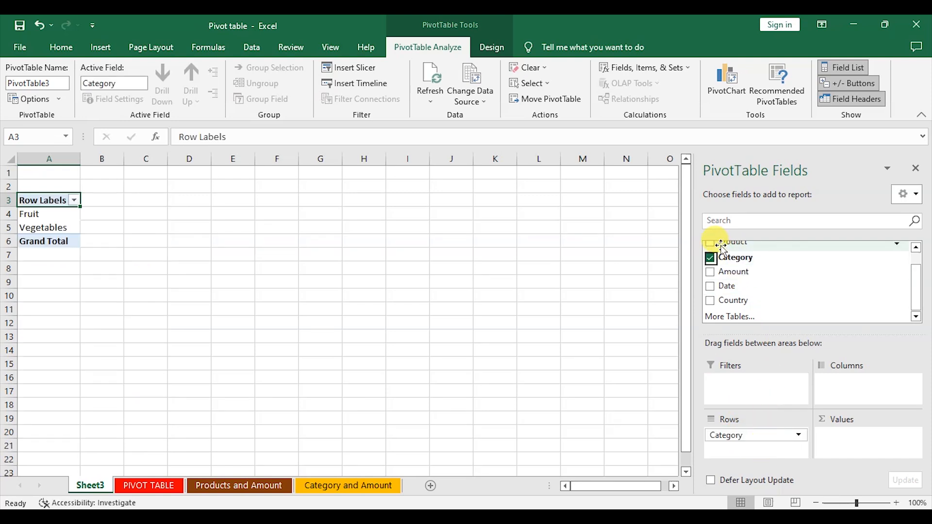
pyautogui.moveTo(717, 248); pyautogui.dragTo(761, 451)
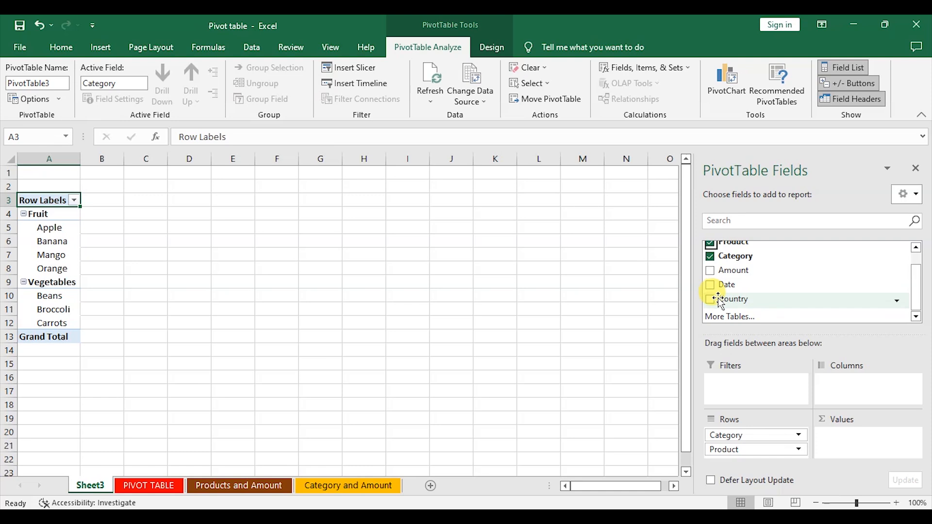
pyautogui.moveTo(719, 306); pyautogui.dragTo(862, 396)
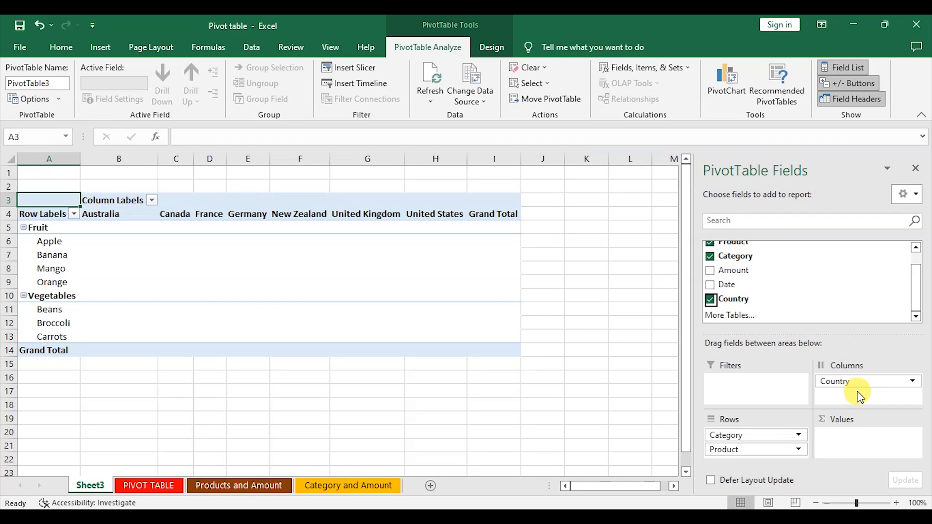
pyautogui.moveTo(718, 275); pyautogui.dragTo(852, 442)
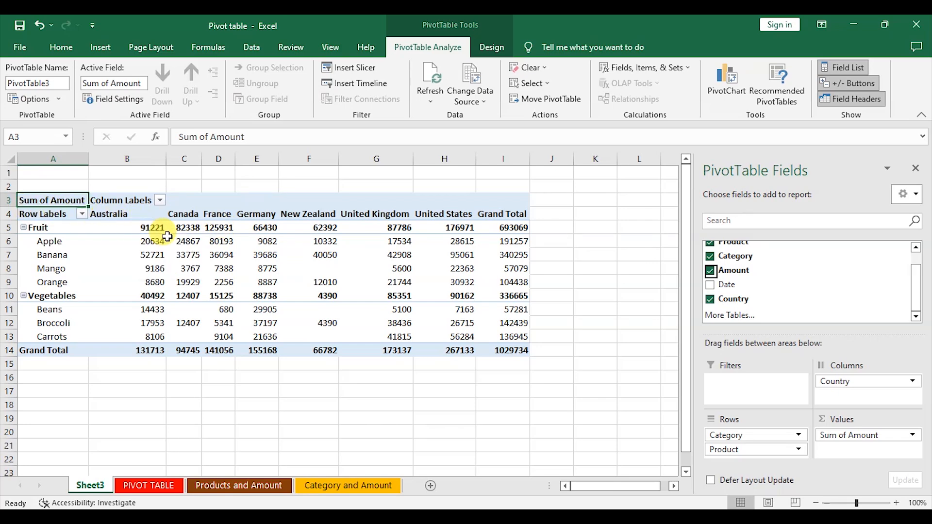
# Step: Format the pivot table's amount cells B5:I13 with comma style and no decimal places
pyautogui.moveTo(167, 241)
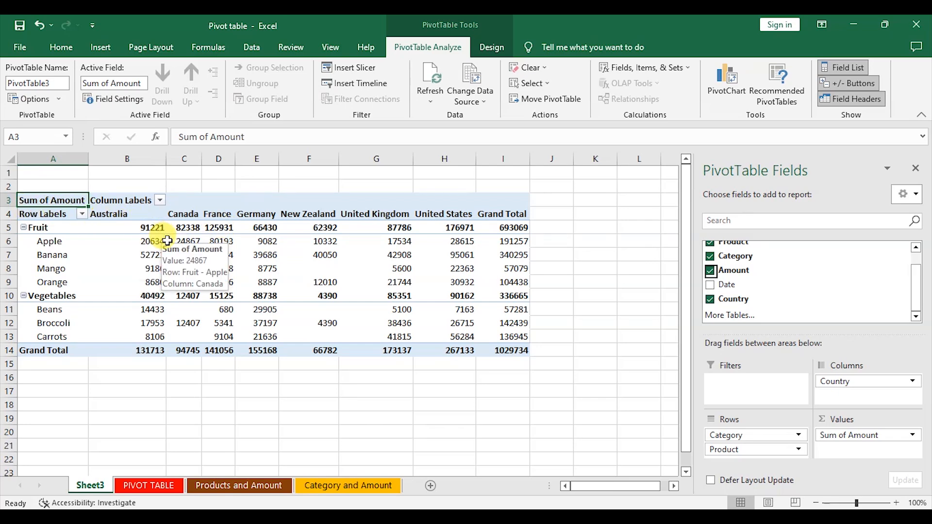
pyautogui.moveTo(149, 228); pyautogui.dragTo(515, 336)
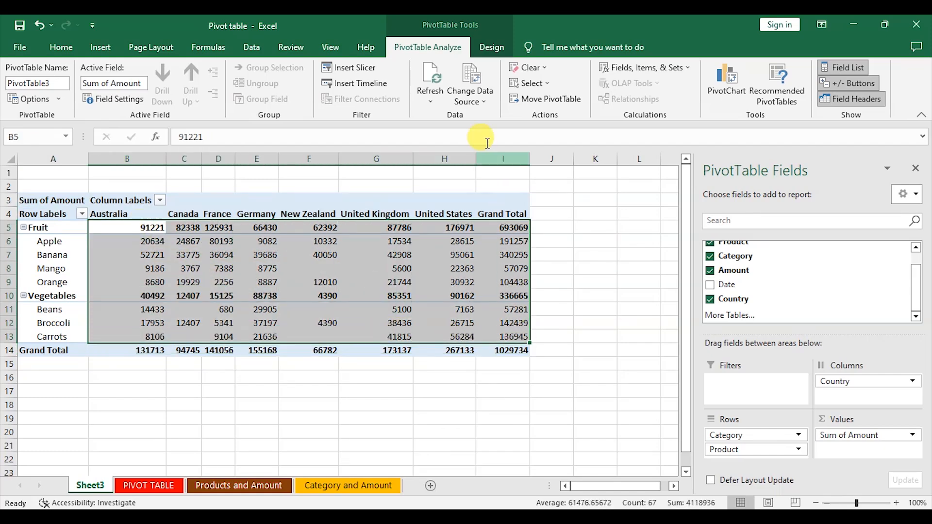
pyautogui.click(61, 48)
pyautogui.click(473, 95)
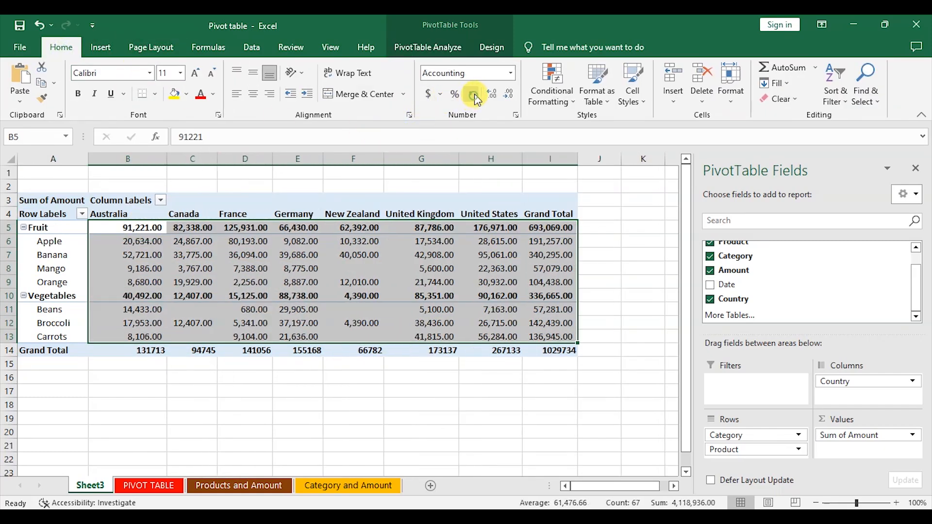
pyautogui.click(509, 93)
pyautogui.click(508, 94)
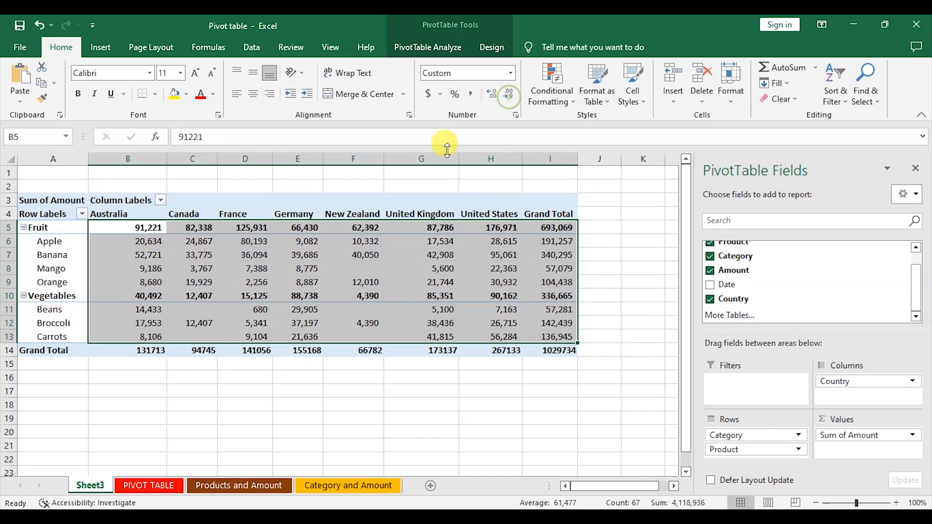
pyautogui.click(300, 267)
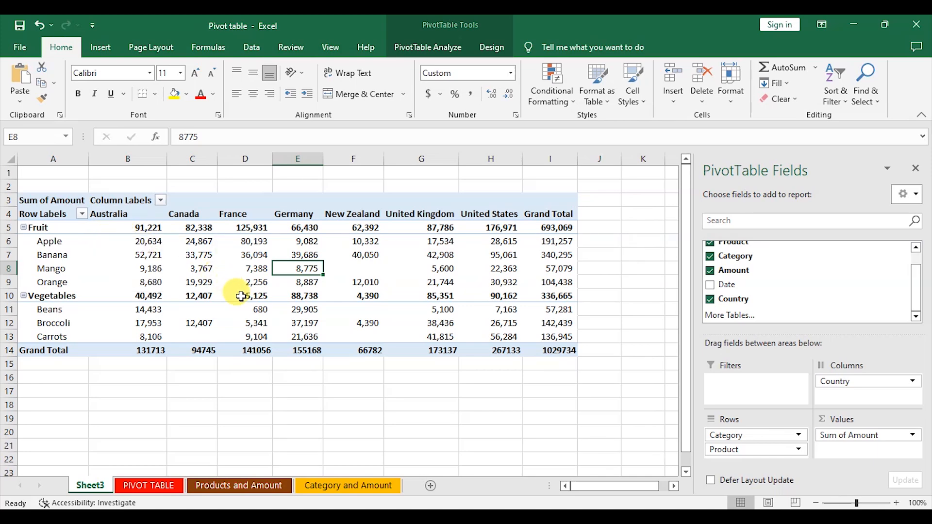
# Step: Rename Sheet3 as Analysis 1
pyautogui.moveTo(292, 299)
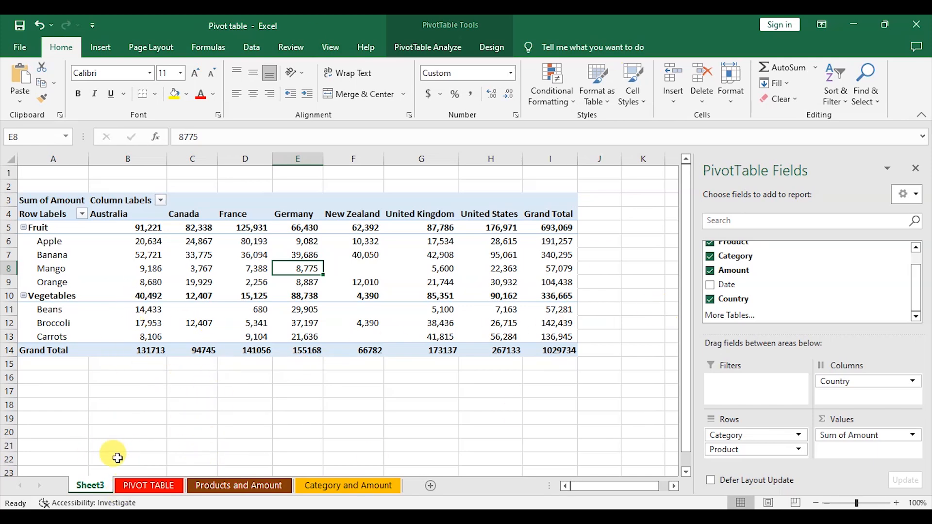
pyautogui.rightClick(99, 492)
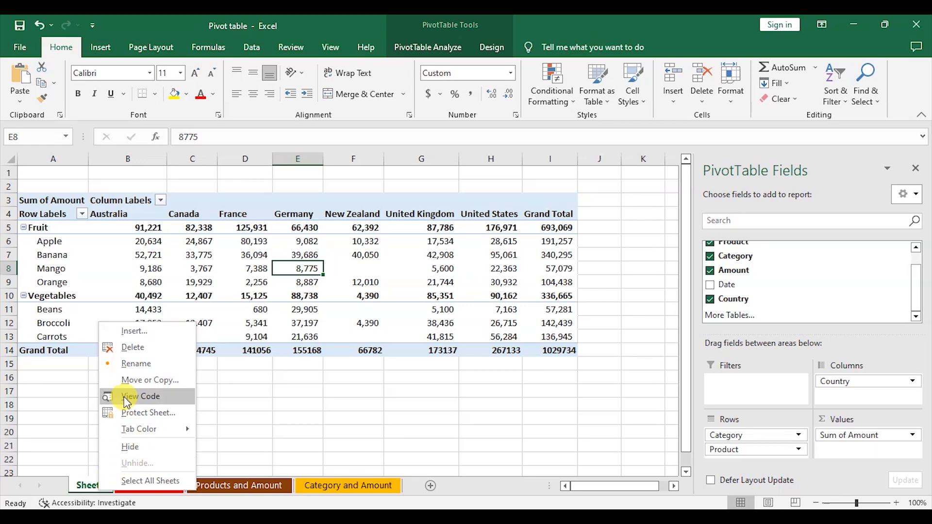
pyautogui.click(131, 364)
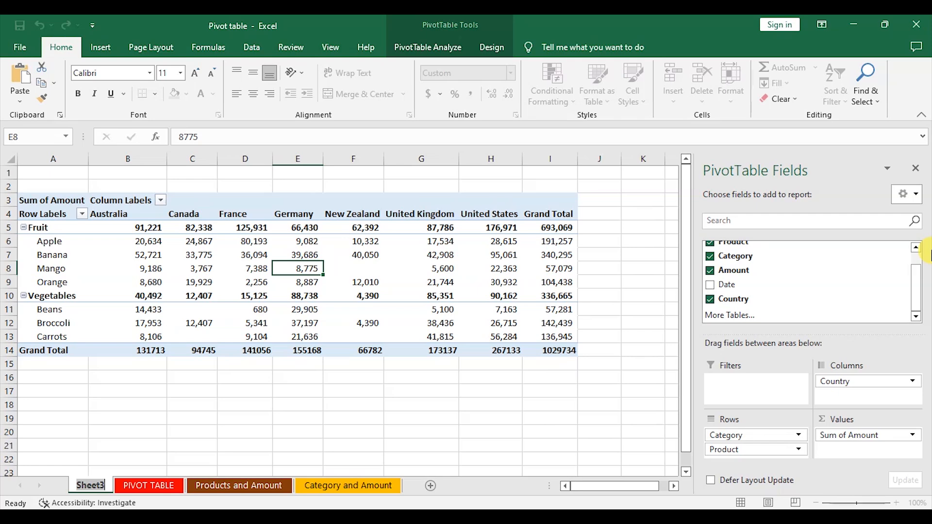
pyautogui.write('An')
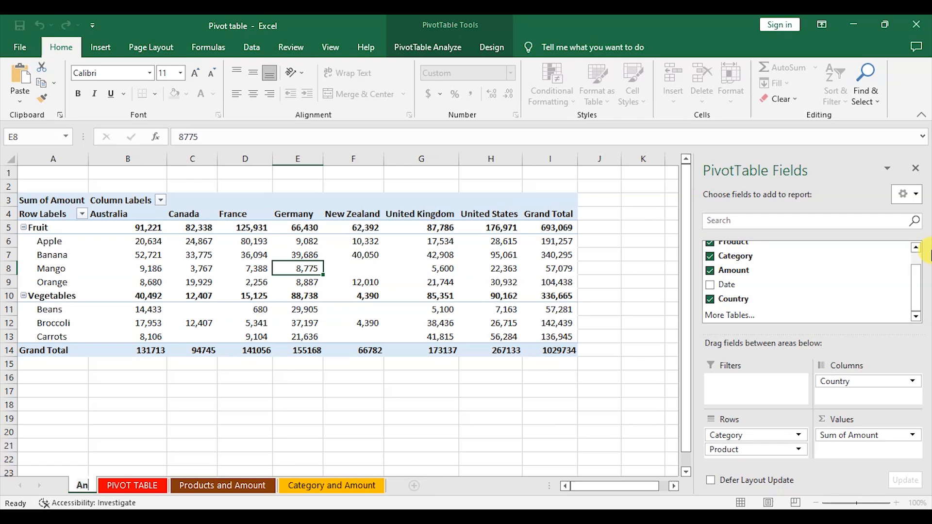
pyautogui.write('alys')
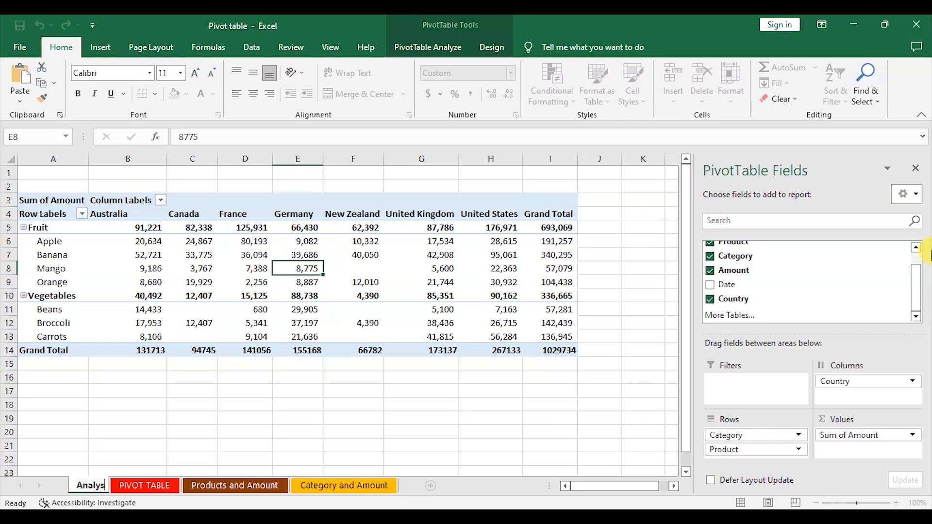
pyautogui.write('is')
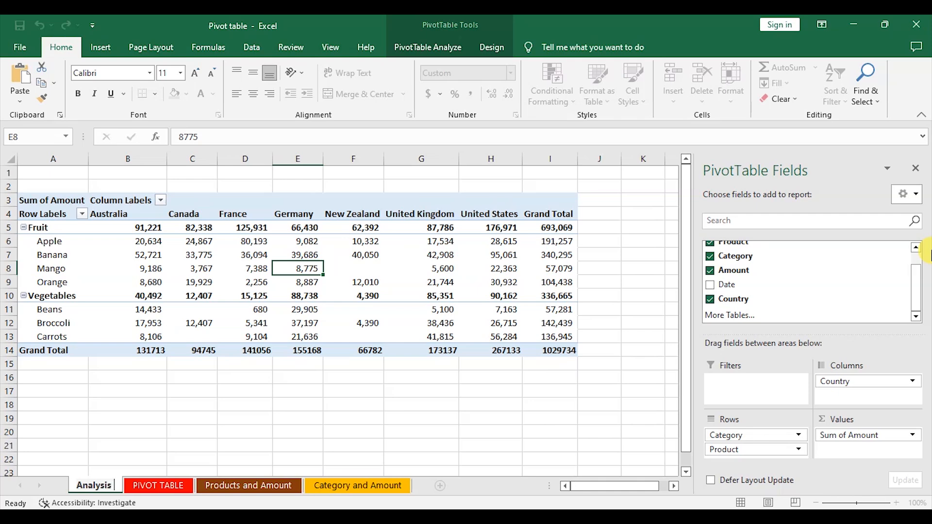
pyautogui.write(' 1')
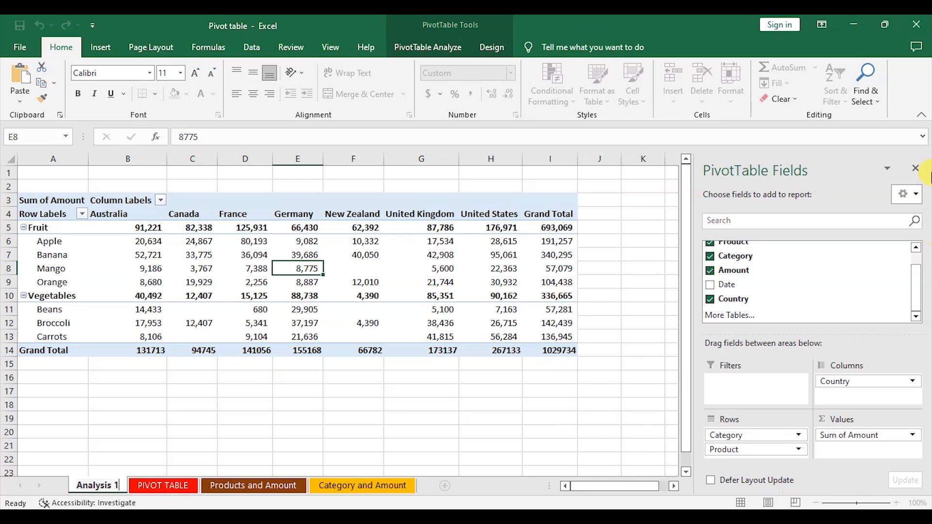
pyautogui.click(289, 403)
# Step: Move the Analysis 1 sheet to the end of the sheet tabs
pyautogui.rightClick(112, 484)
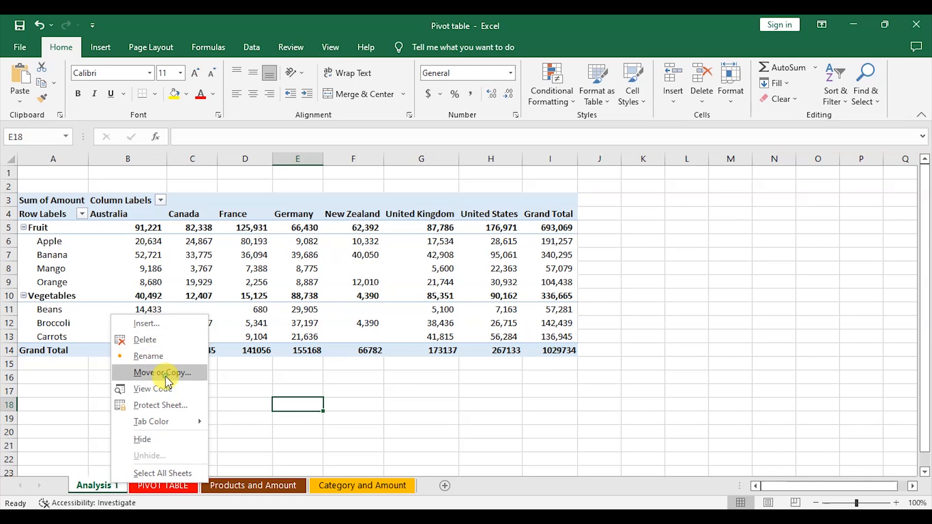
pyautogui.click(160, 373)
pyautogui.click(121, 406)
pyautogui.click(181, 484)
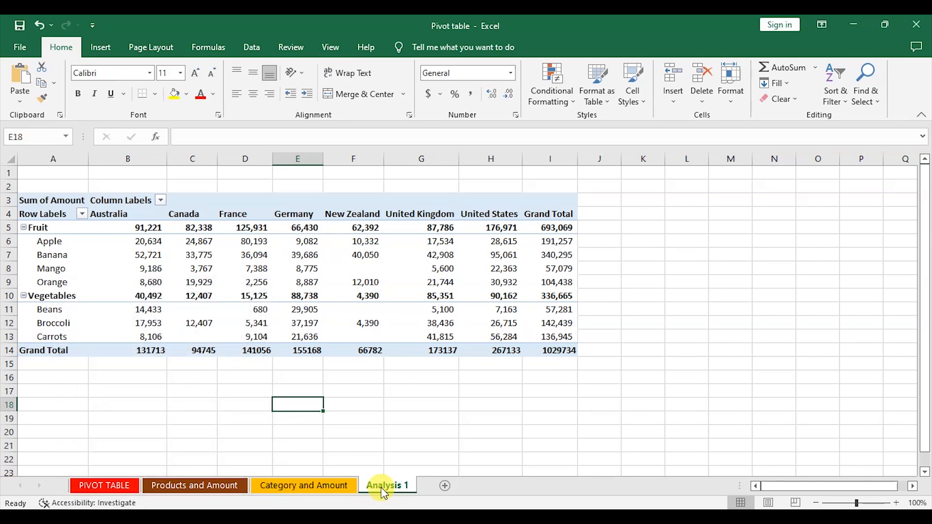
# Step: Set the Analysis 1 sheet tab colour to a blue theme shade
pyautogui.rightClick(384, 493)
pyautogui.moveTo(423, 427)
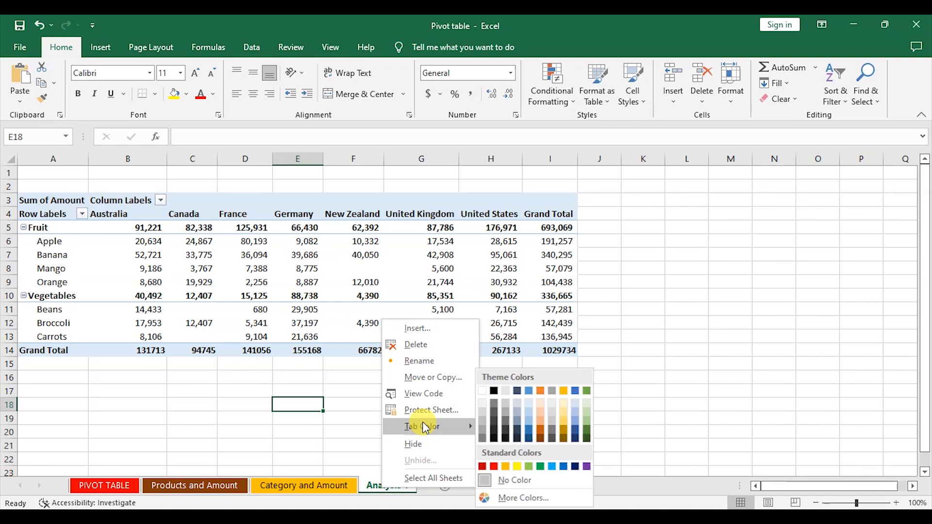
pyautogui.click(581, 424)
pyautogui.click(315, 485)
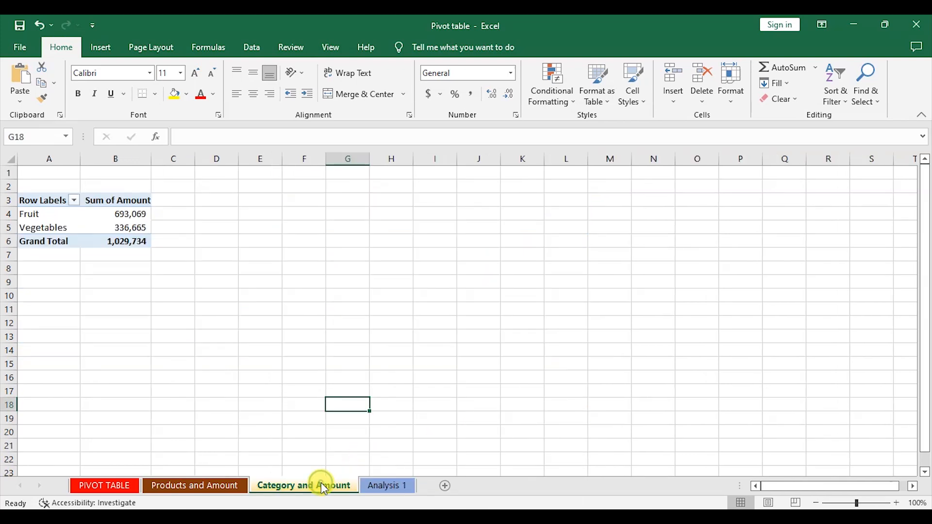
# Step: Change the Analysis 1 sheet tab colour to the standard purple
pyautogui.click(403, 485)
pyautogui.rightClick(389, 485)
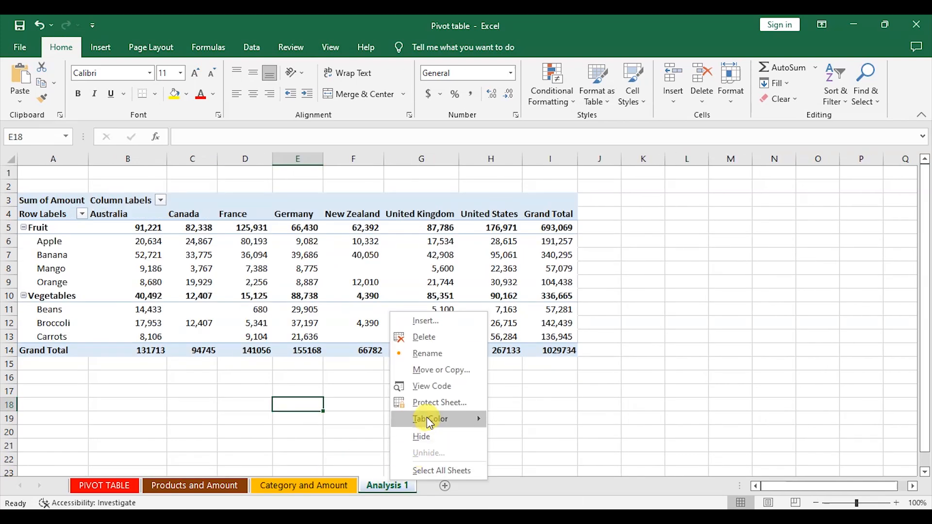
pyautogui.moveTo(426, 417)
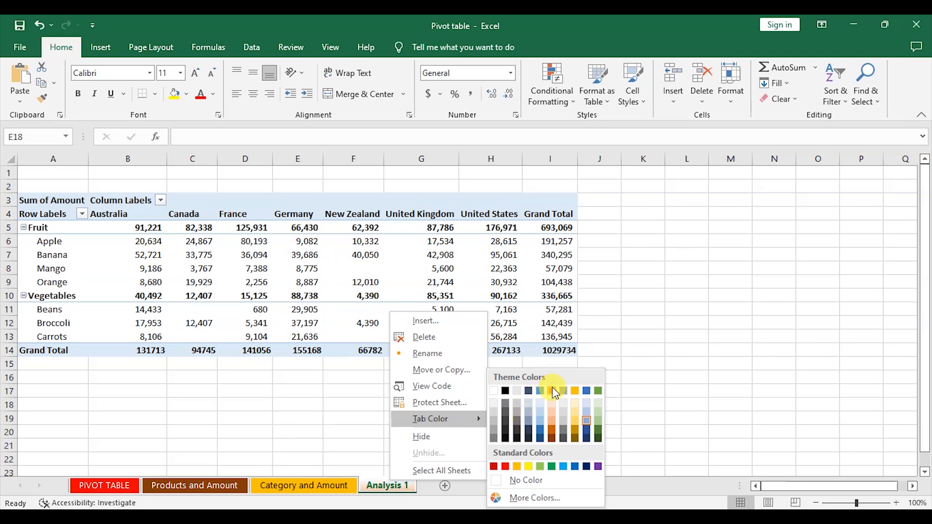
pyautogui.click(596, 467)
pyautogui.click(333, 487)
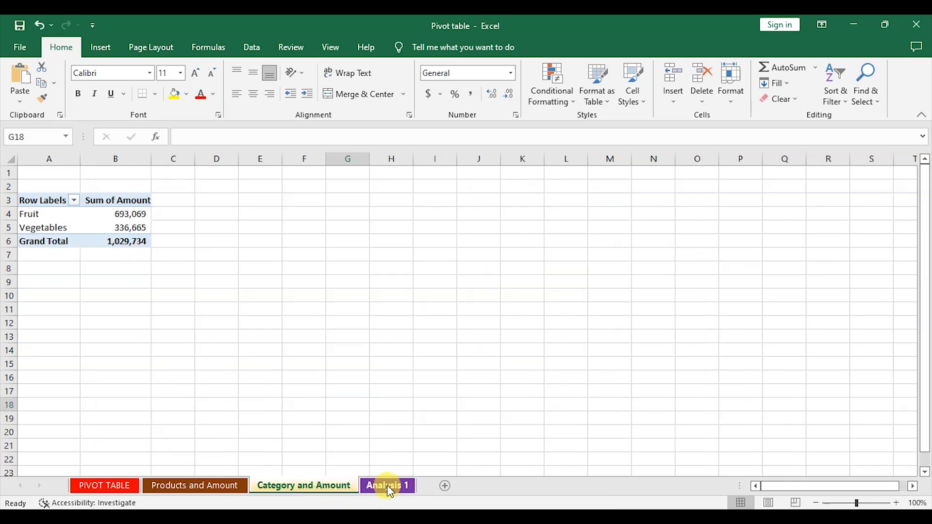
pyautogui.click(388, 487)
# Step: Switch through the sheets back to the PIVOT TABLE source data table
pyautogui.click(640, 372)
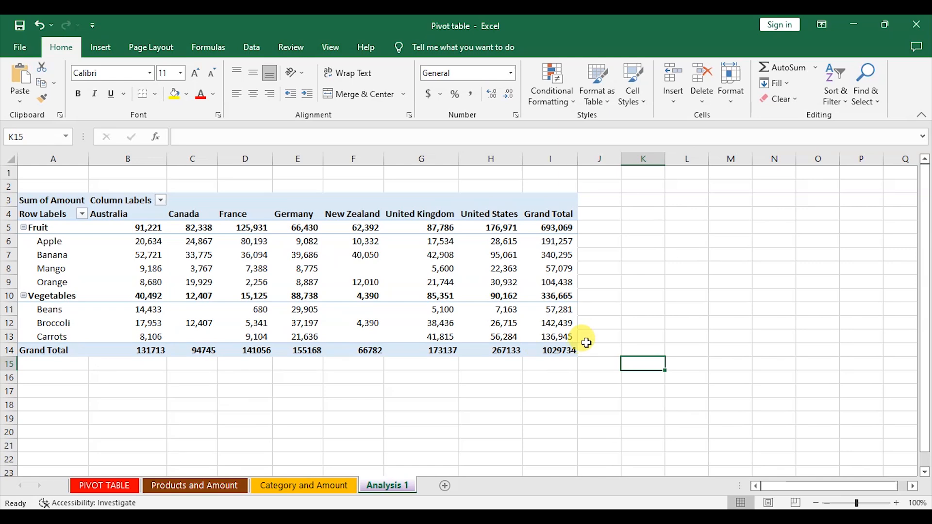
pyautogui.moveTo(731, 293); pyautogui.dragTo(731, 309)
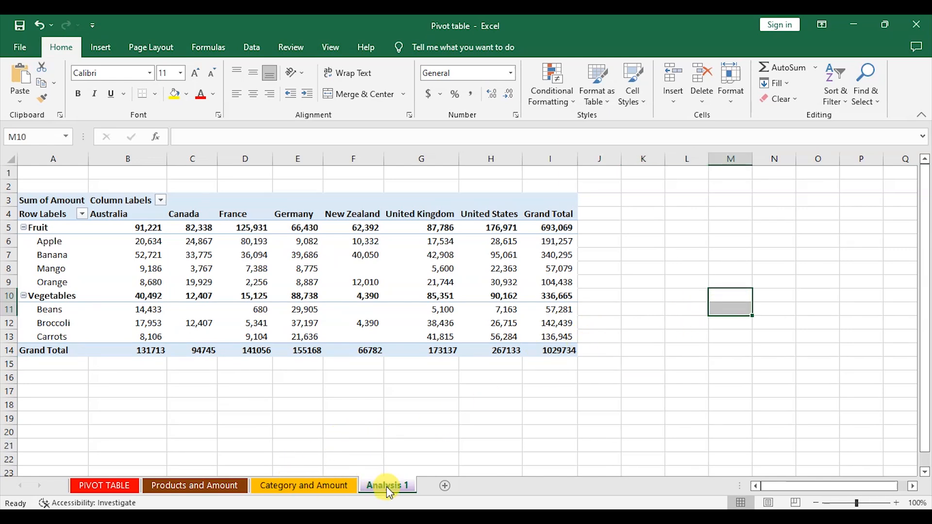
pyautogui.click(287, 487)
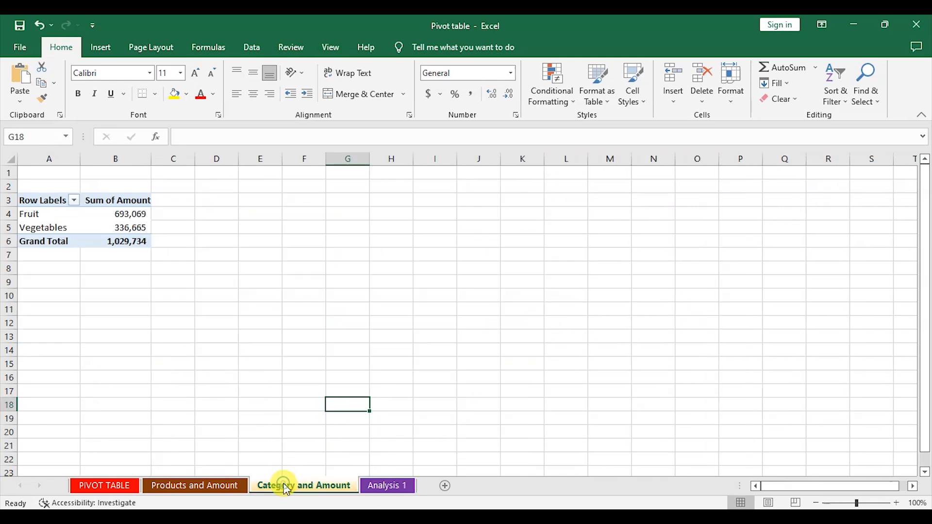
pyautogui.click(199, 485)
pyautogui.click(98, 487)
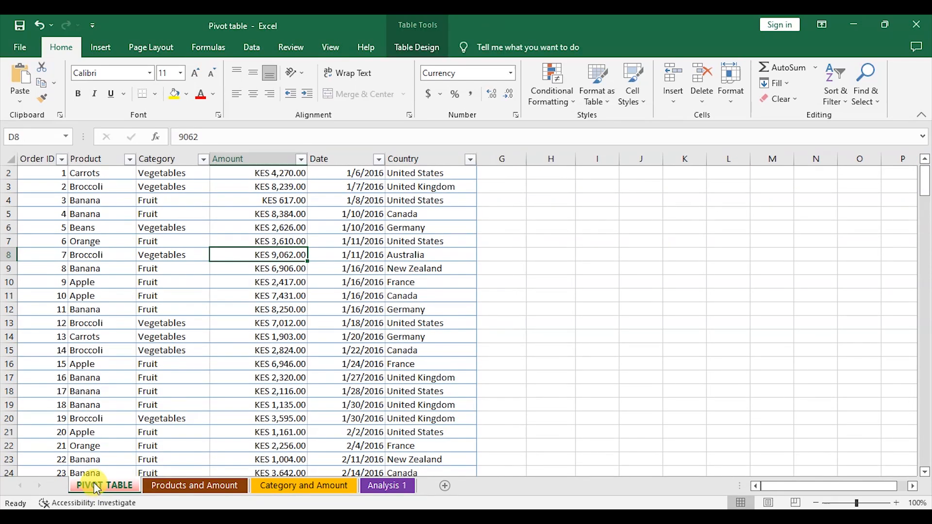
pyautogui.moveTo(389, 296); pyautogui.dragTo(357, 297)
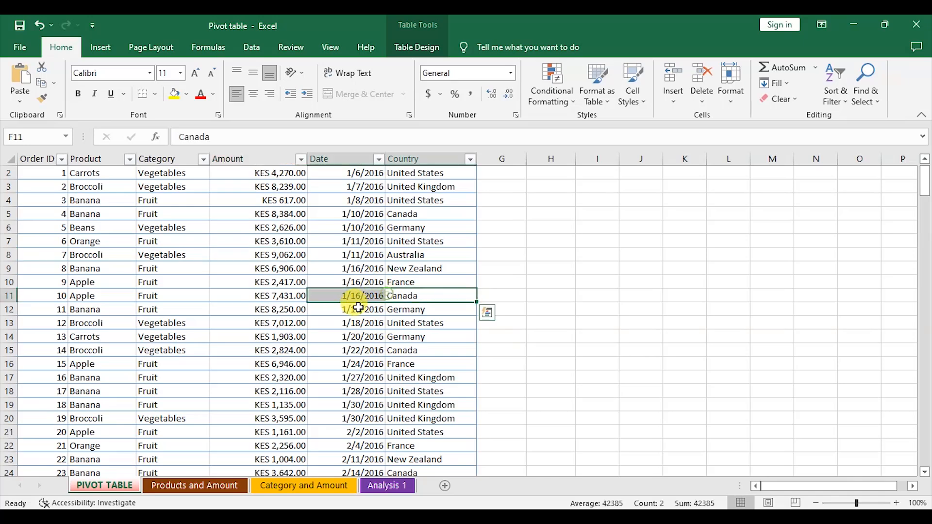
pyautogui.click(439, 282)
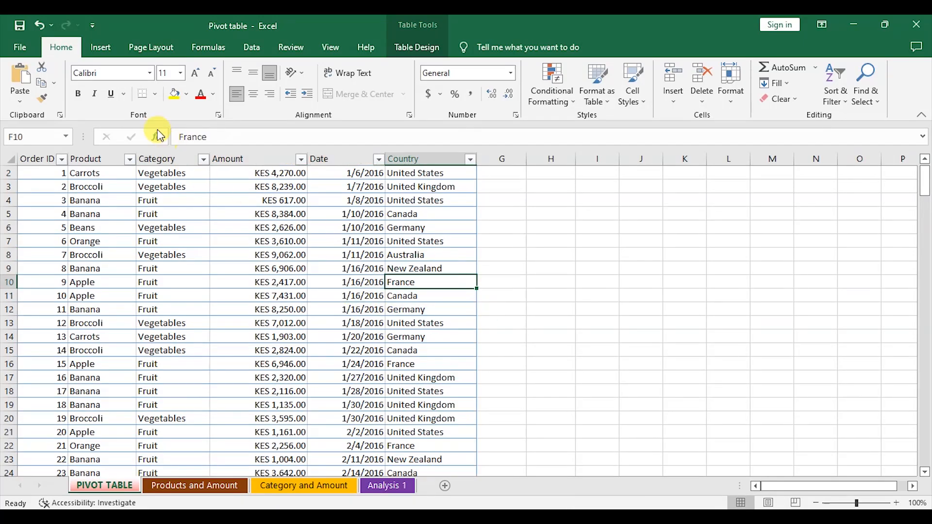
# Step: Insert a new PivotTable from the source table Table1 on a new worksheet
pyautogui.click(99, 48)
pyautogui.click(22, 90)
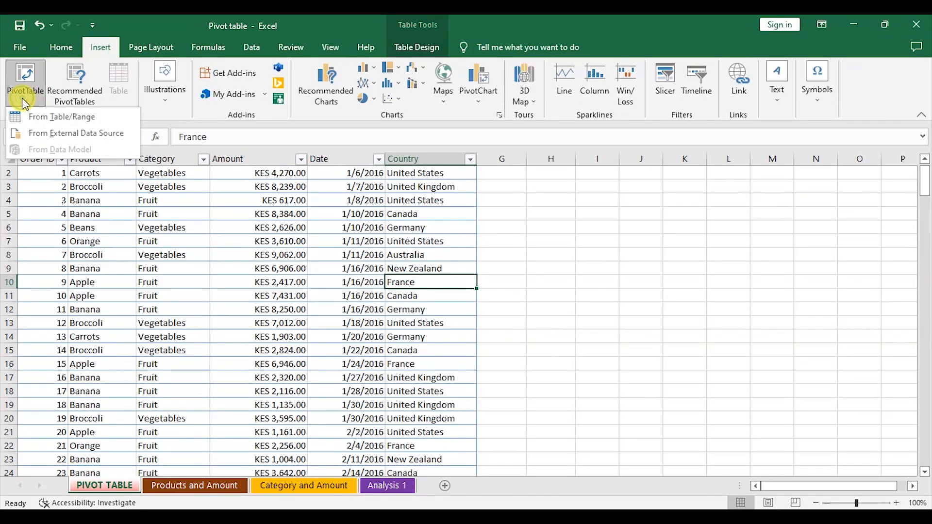
pyautogui.click(59, 117)
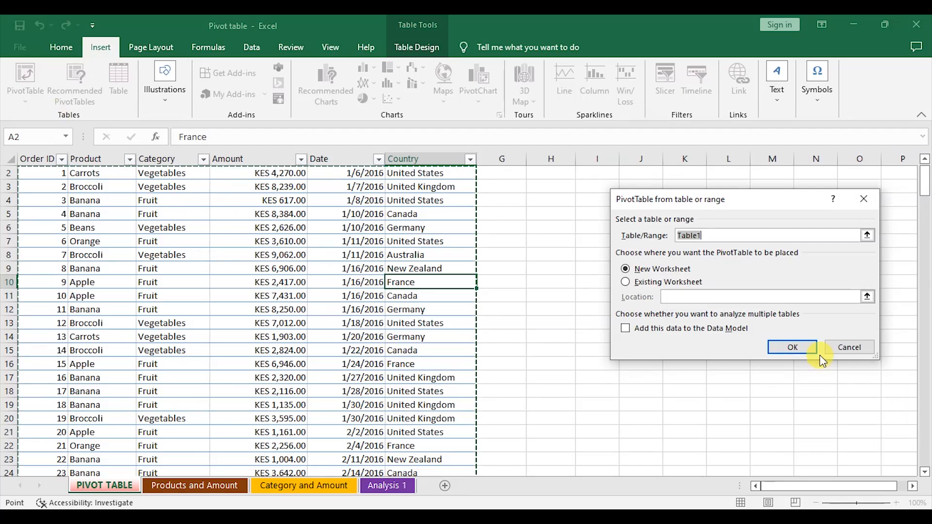
pyautogui.click(784, 354)
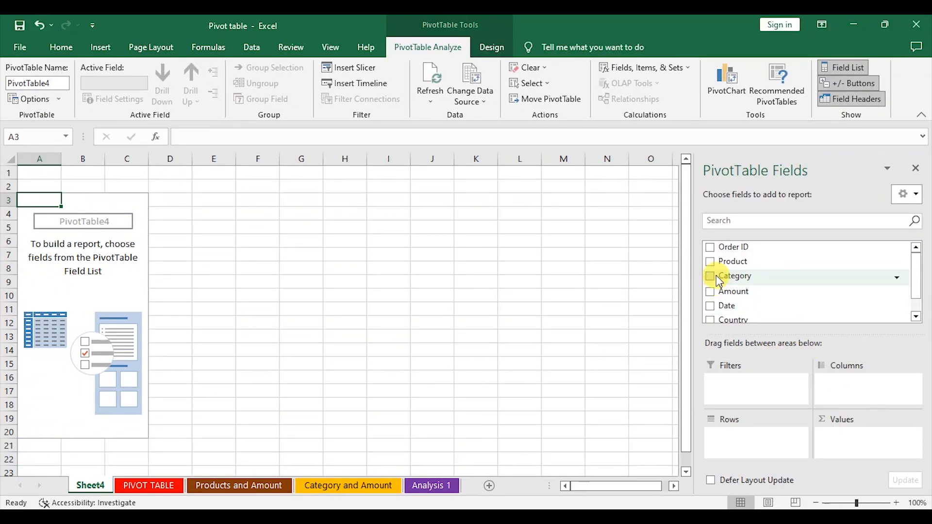
# Step: Build the pivot with Product and Country as rows, Category as columns and Sum of Amount as values
pyautogui.moveTo(718, 265); pyautogui.dragTo(748, 441)
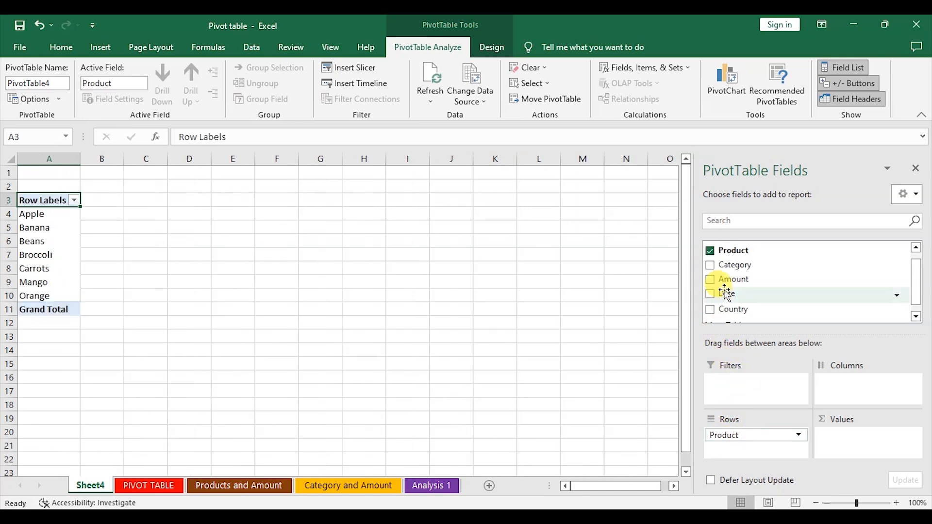
pyautogui.moveTo(716, 271); pyautogui.dragTo(876, 388)
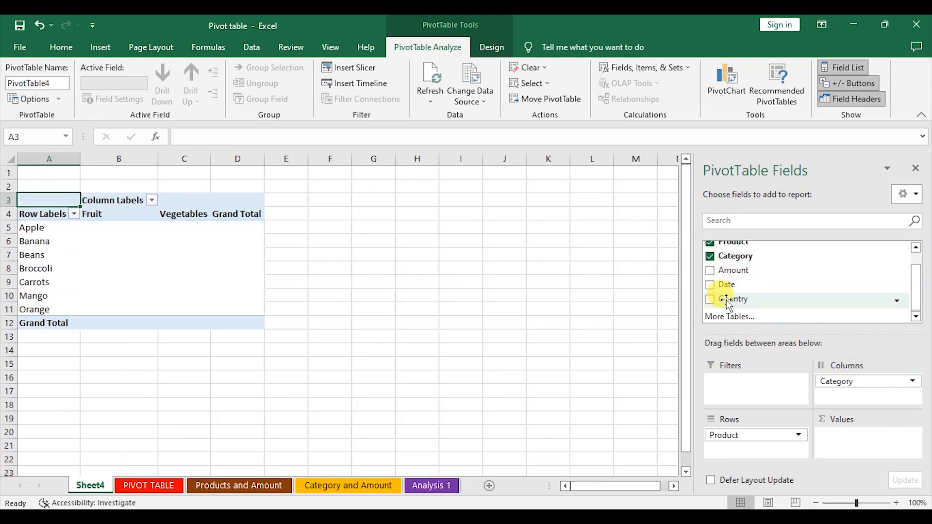
pyautogui.moveTo(720, 302); pyautogui.dragTo(845, 395)
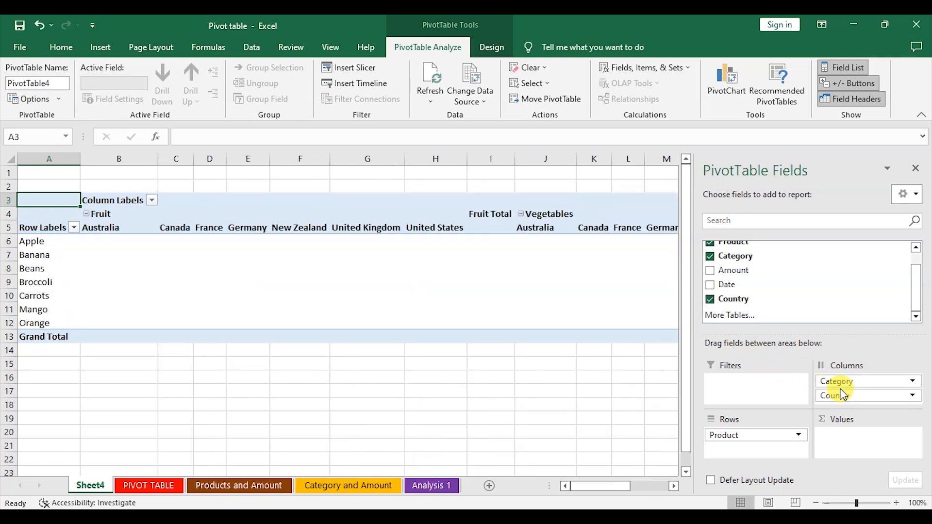
pyautogui.click(711, 299)
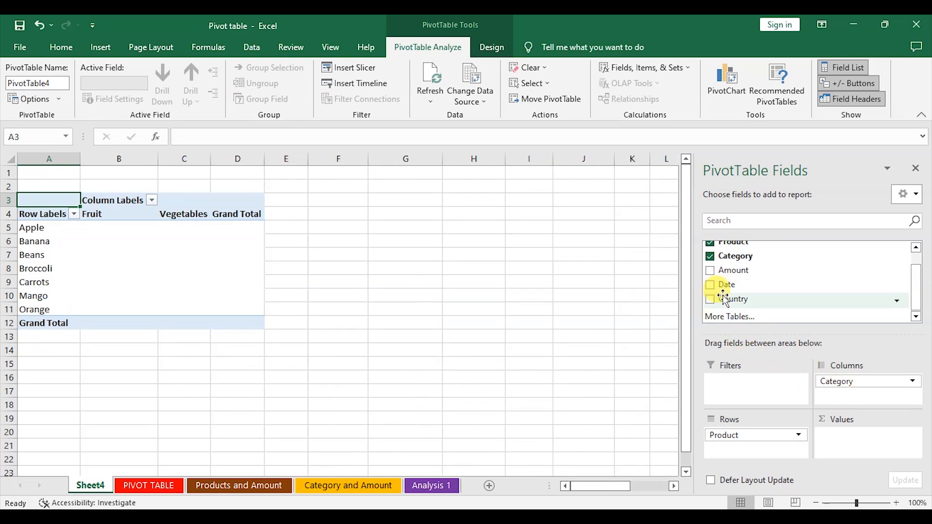
pyautogui.moveTo(718, 303); pyautogui.dragTo(742, 452)
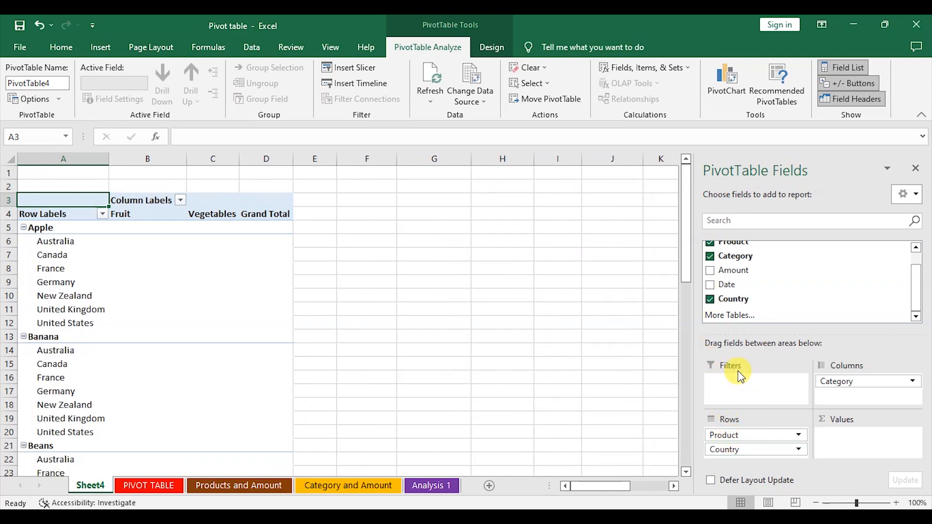
pyautogui.moveTo(721, 277); pyautogui.dragTo(865, 442)
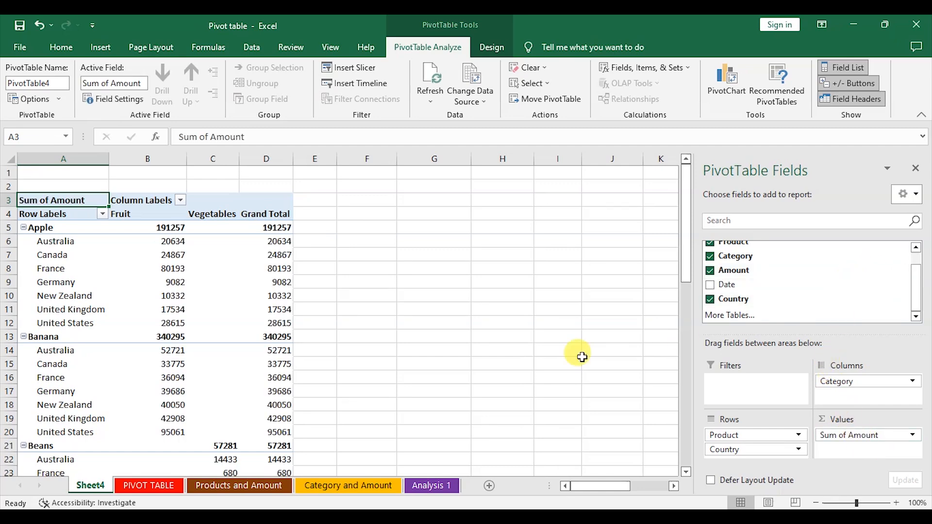
# Step: Format the pivot table's amount cells with comma style and no decimal places
pyautogui.scroll(-15, 260, 335)
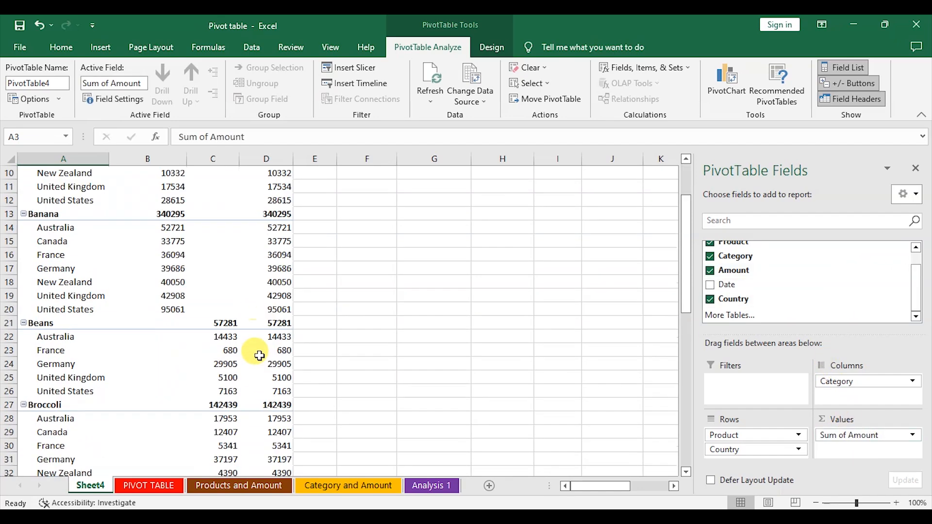
pyautogui.scroll(-2, 260, 343)
pyautogui.scroll(17, 261, 343)
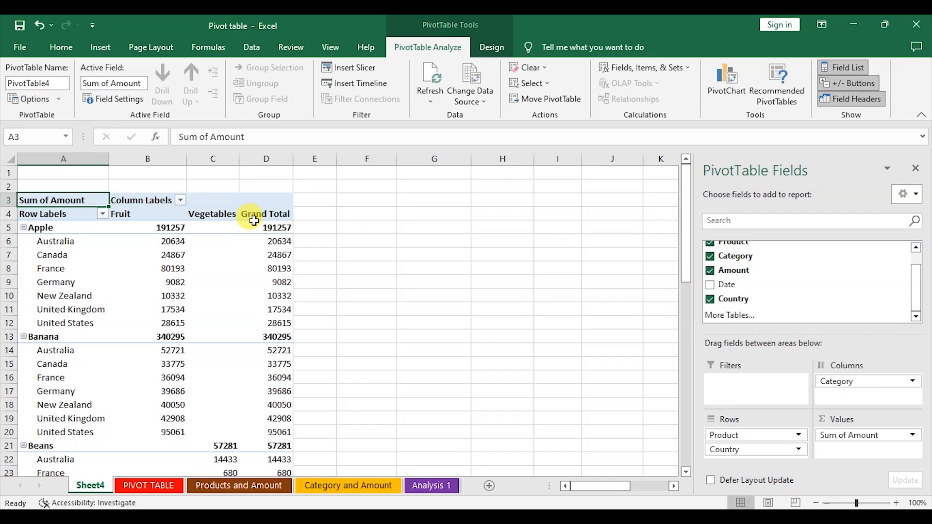
pyautogui.moveTo(141, 228); pyautogui.dragTo(271, 426)
pyautogui.click(63, 47)
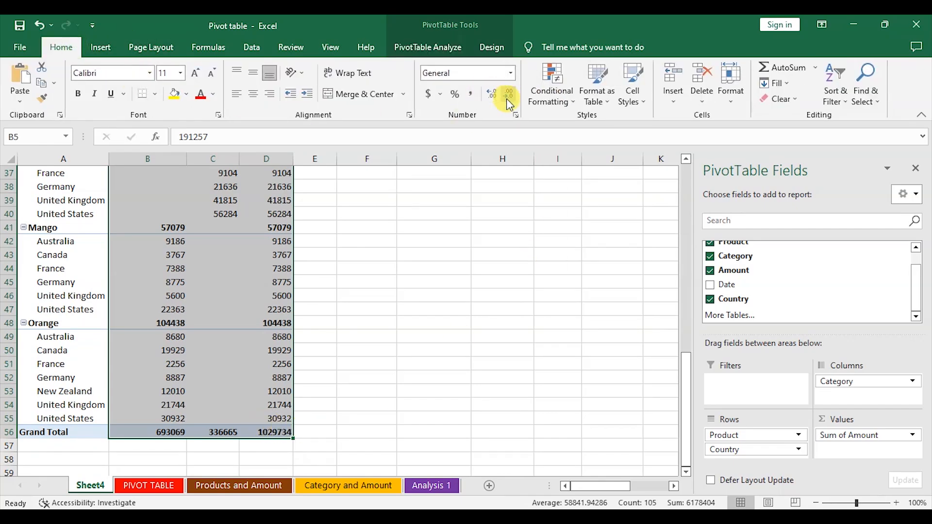
pyautogui.click(471, 93)
pyautogui.click(509, 95)
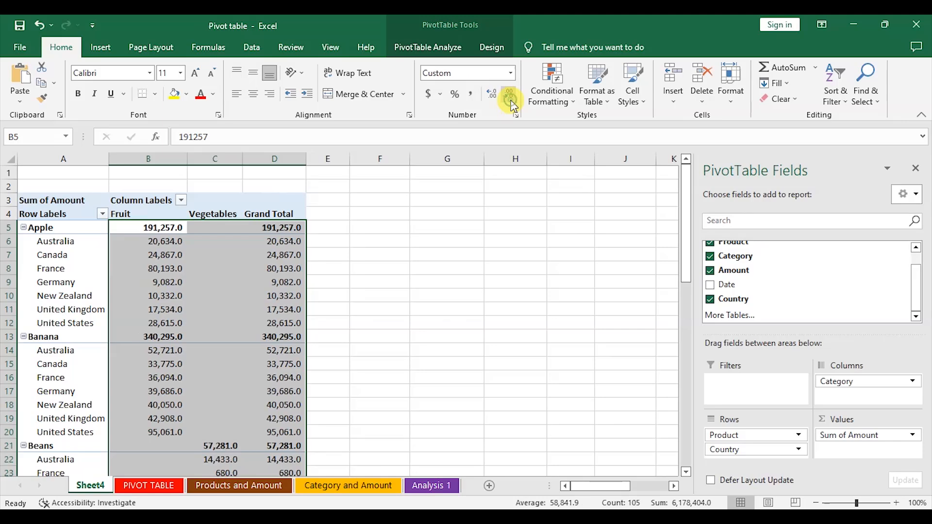
pyautogui.click(509, 95)
pyautogui.moveTo(486, 268); pyautogui.dragTo(444, 275)
# Step: Rename the new pivot sheet as Analysis 2
pyautogui.scroll(-4, 444, 291)
pyautogui.scroll(4, 381, 288)
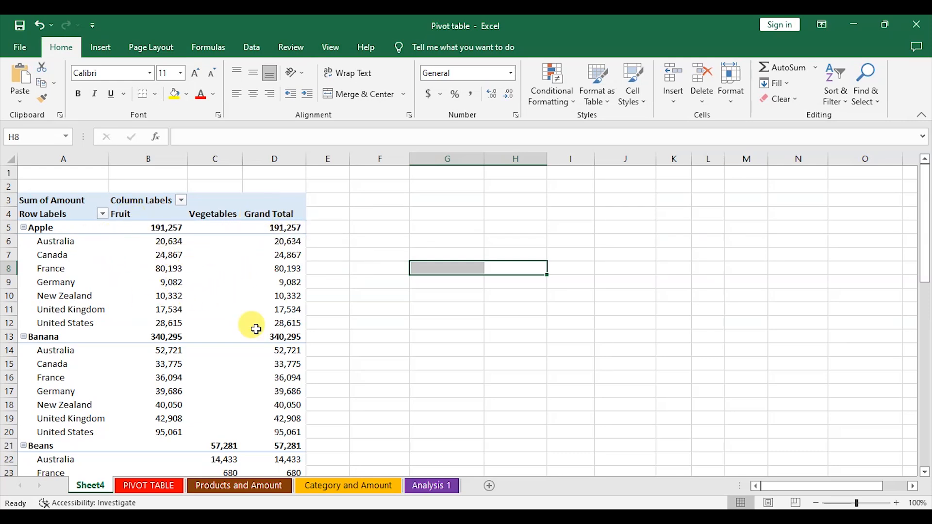
pyautogui.scroll(-13, 189, 302)
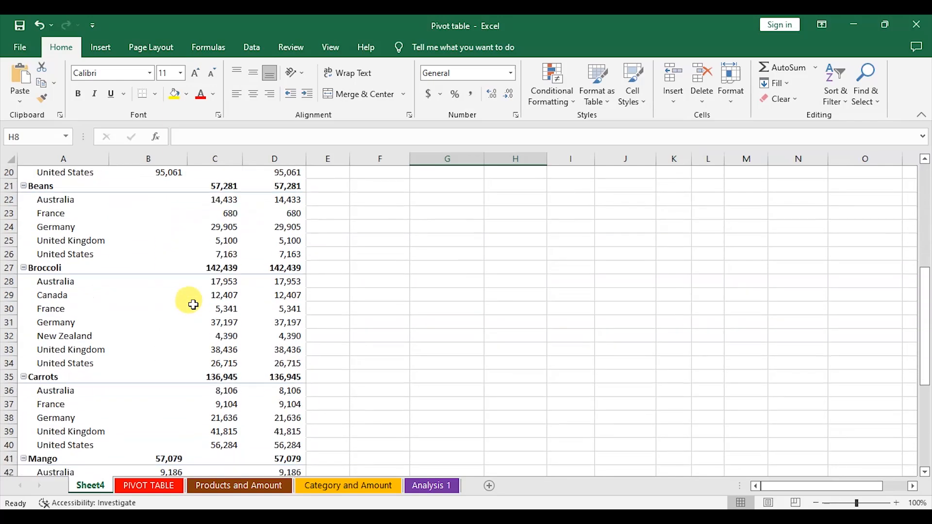
pyautogui.scroll(-5, 193, 304)
pyautogui.scroll(18, 193, 304)
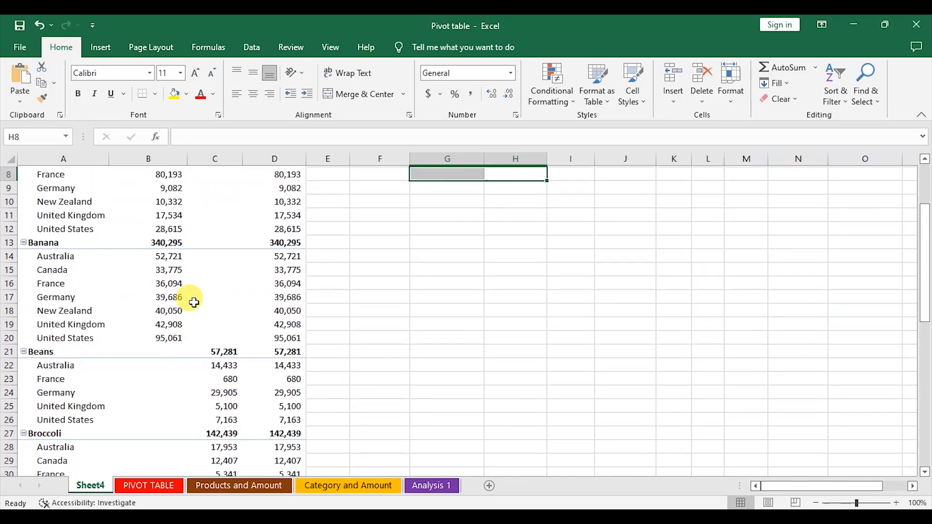
pyautogui.rightClick(88, 486)
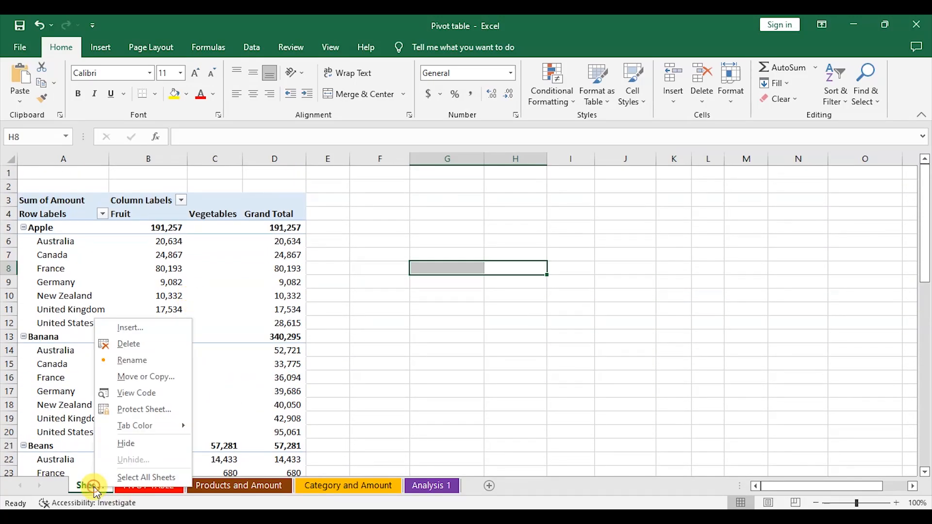
pyautogui.click(132, 360)
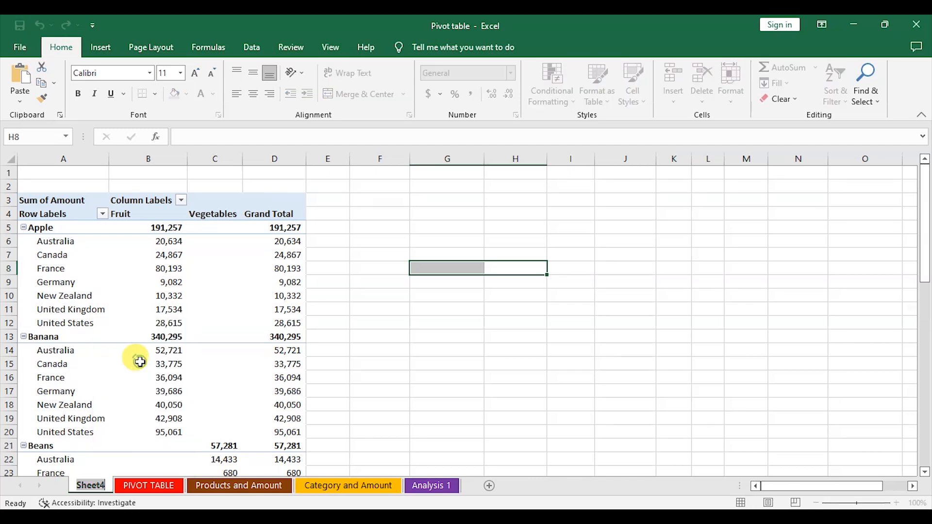
pyautogui.write('Ana')
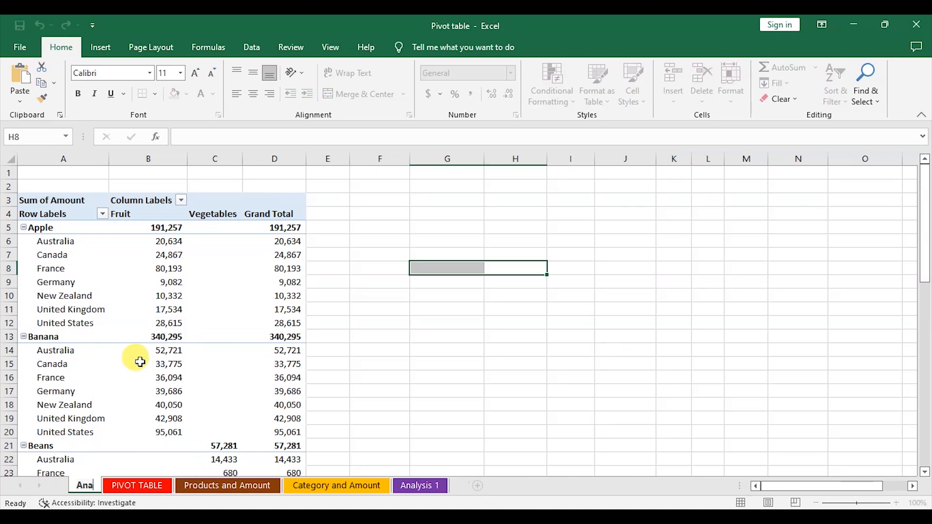
pyautogui.write('lysis 2')
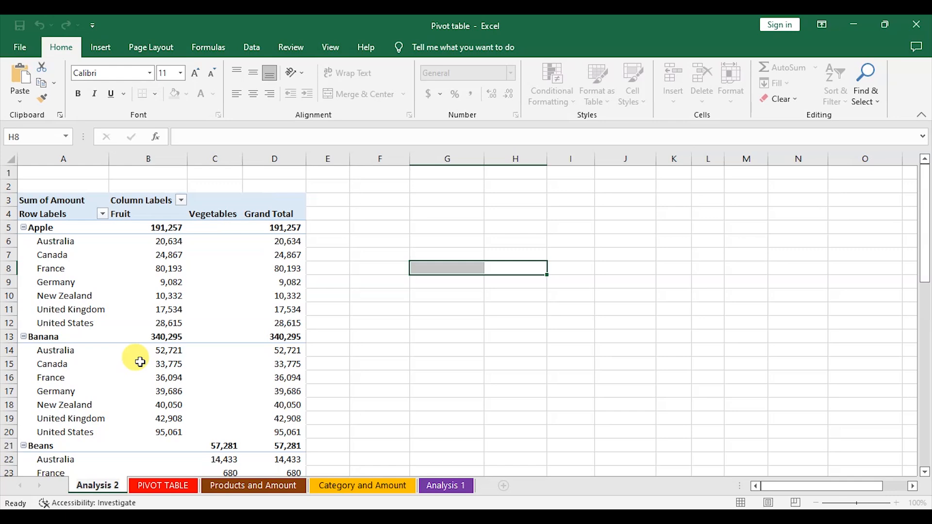
pyautogui.click(368, 364)
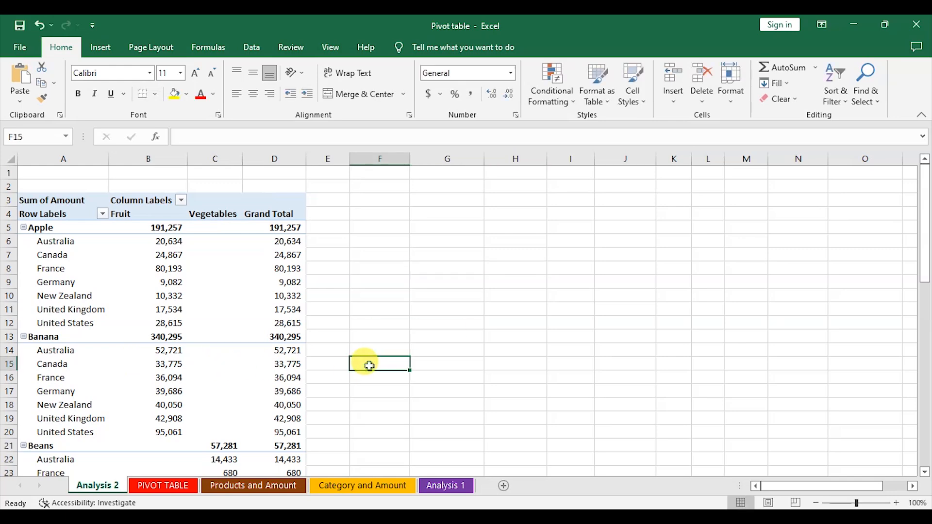
# Step: Move the Analysis 2 sheet to the end of the sheet tabs
pyautogui.rightClick(99, 487)
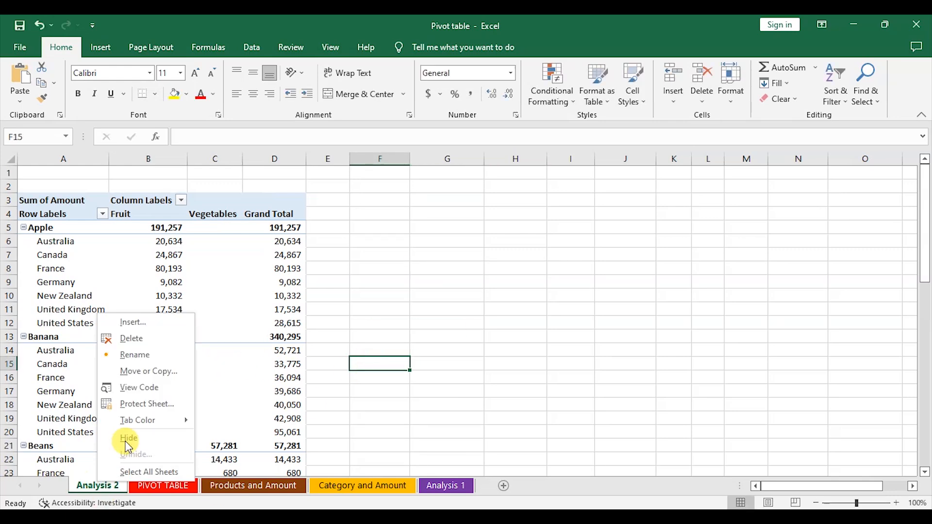
pyautogui.click(150, 373)
pyautogui.click(89, 406)
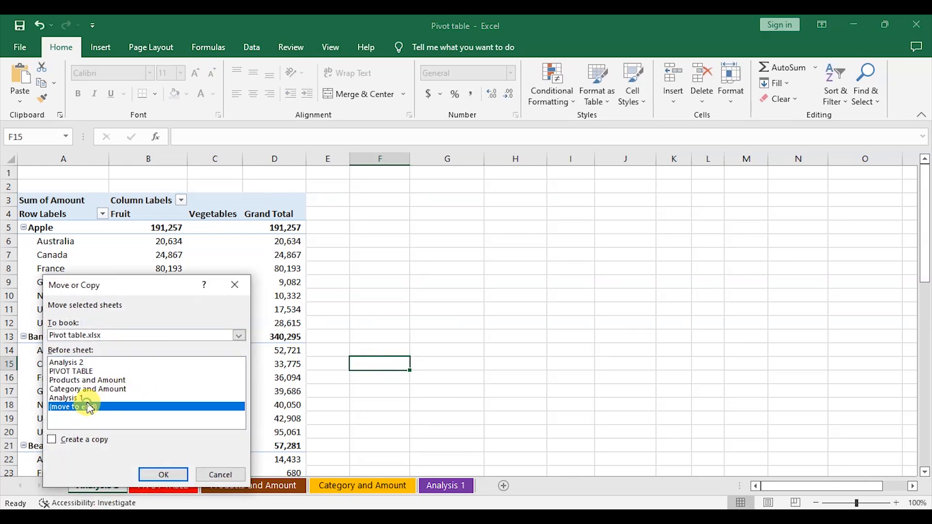
pyautogui.click(164, 474)
pyautogui.click(491, 419)
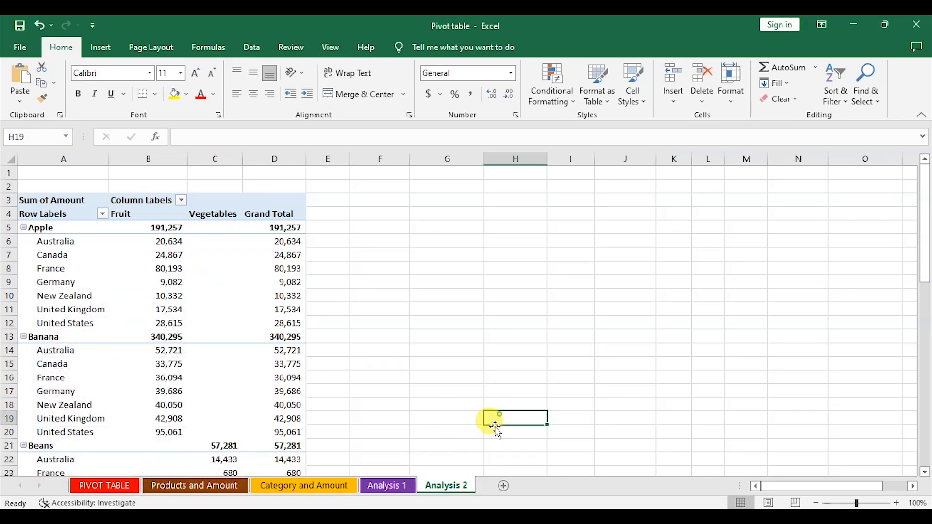
# Step: Set the Analysis 2 sheet tab colour to an orange theme colour
pyautogui.click(399, 490)
pyautogui.rightClick(438, 487)
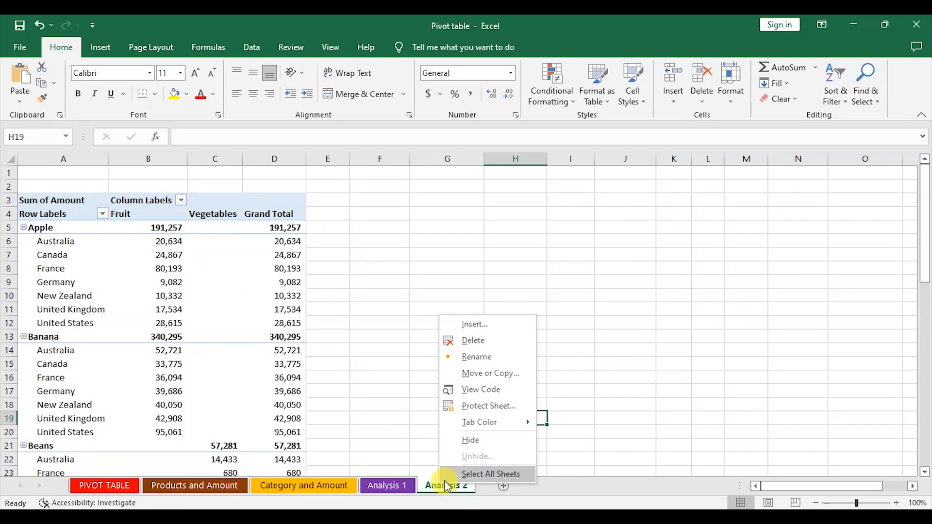
pyautogui.moveTo(478, 424)
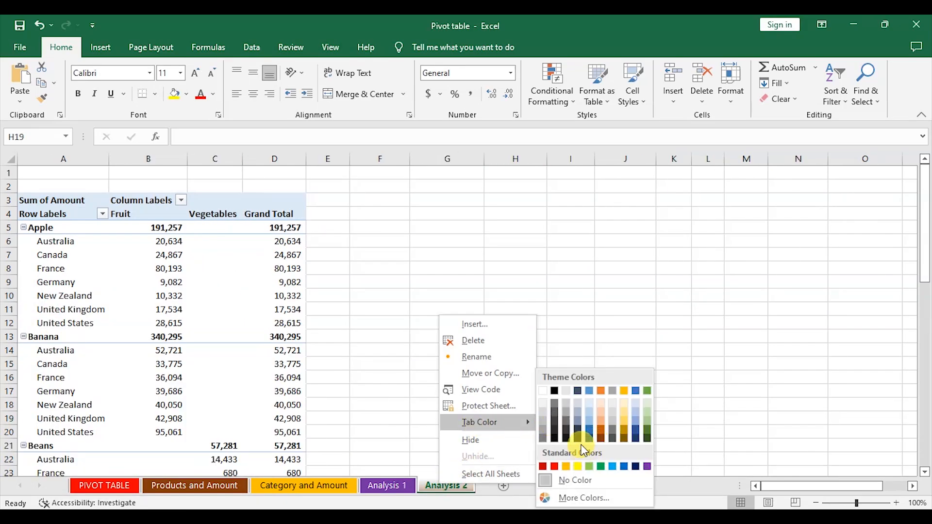
pyautogui.click(602, 391)
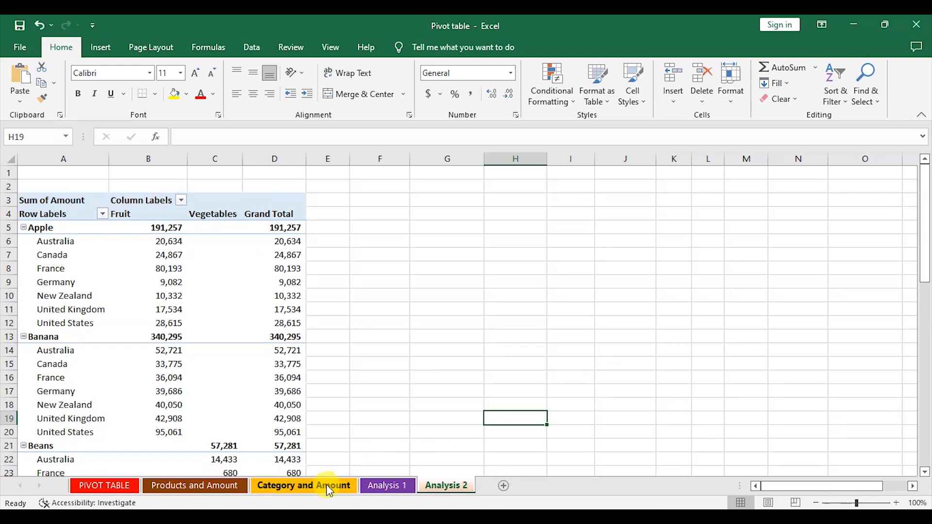
# Step: Review the other sheets and scroll through the PIVOT TABLE source data to its last row
pyautogui.click(321, 486)
pyautogui.click(211, 488)
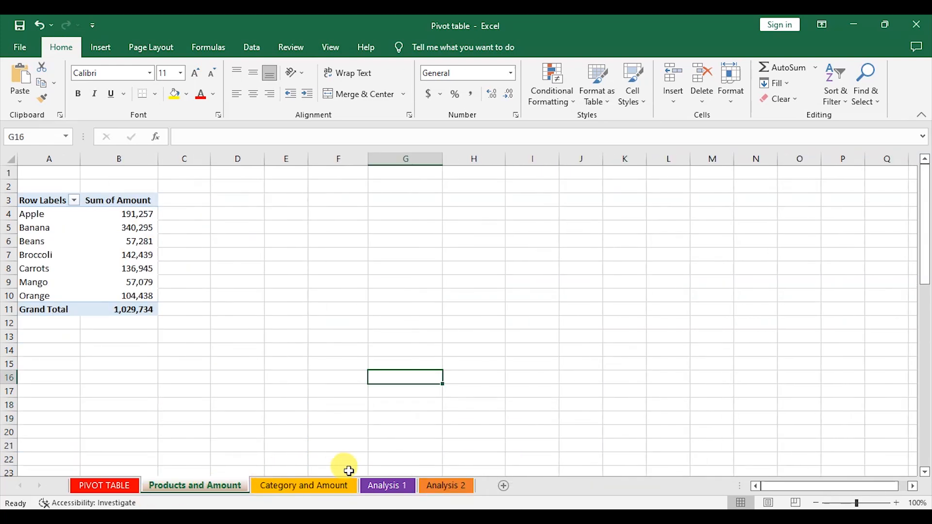
pyautogui.click(115, 485)
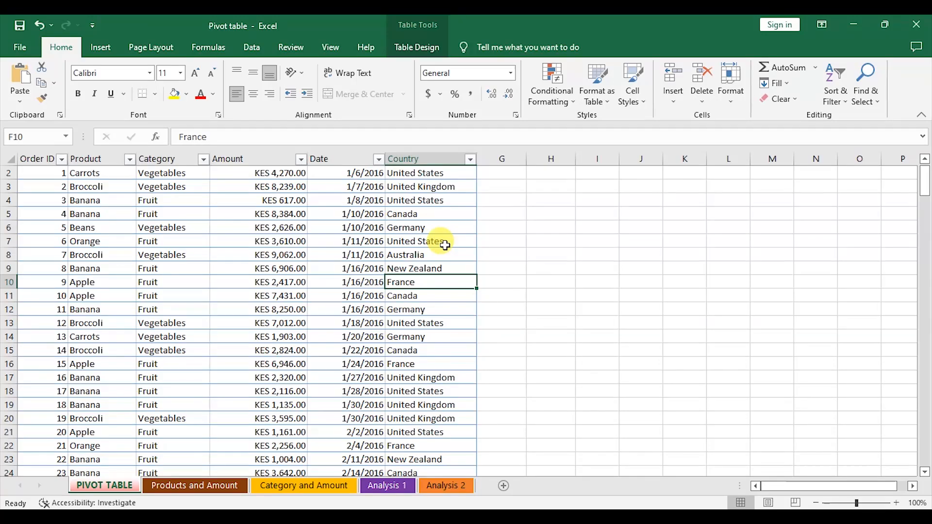
pyautogui.scroll(-20, 445, 245)
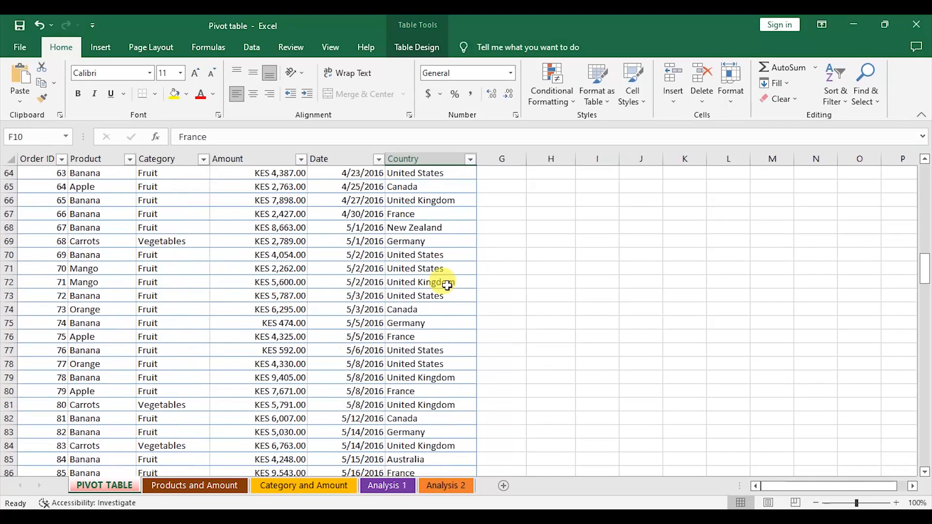
pyautogui.scroll(-12, 447, 284)
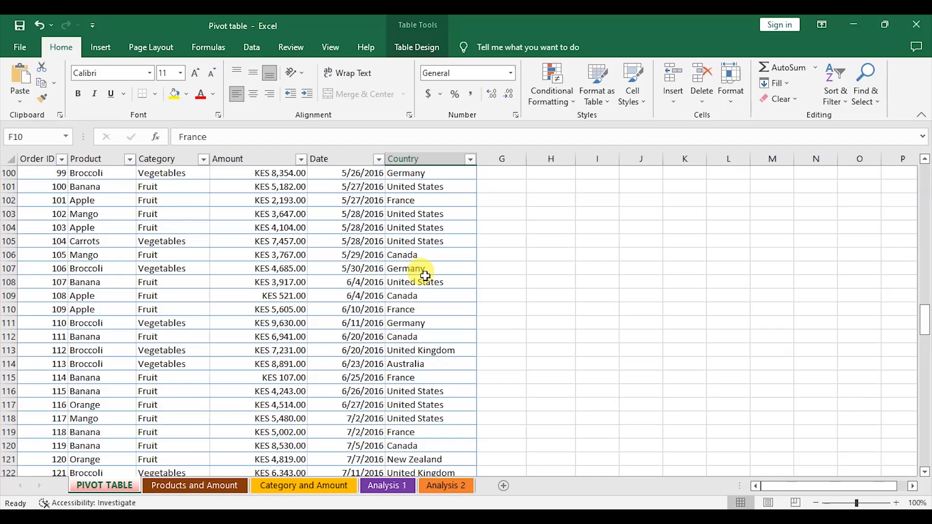
pyautogui.scroll(-20, 427, 278)
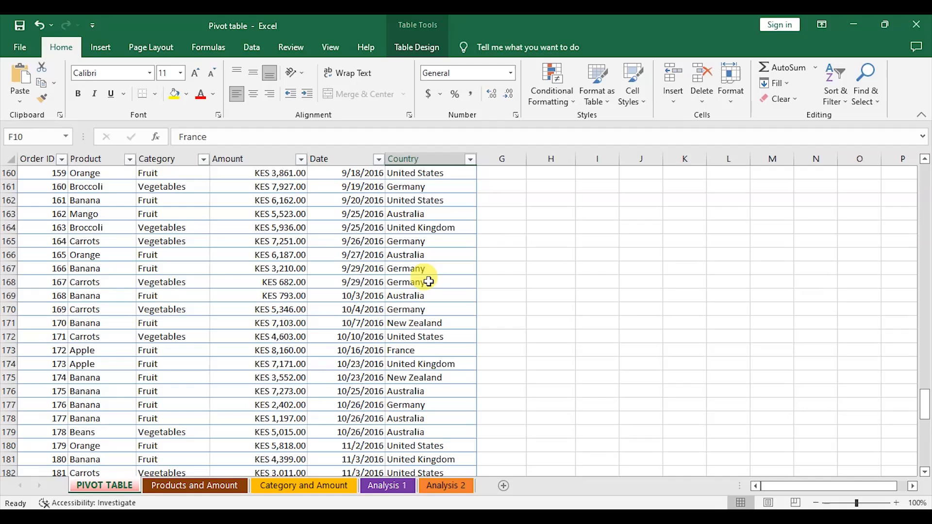
pyautogui.scroll(-14, 409, 288)
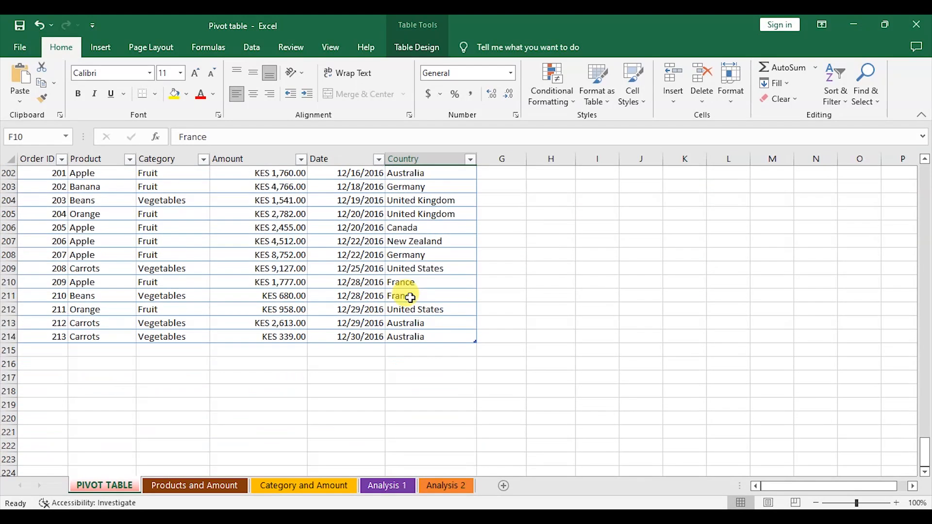
pyautogui.click(289, 491)
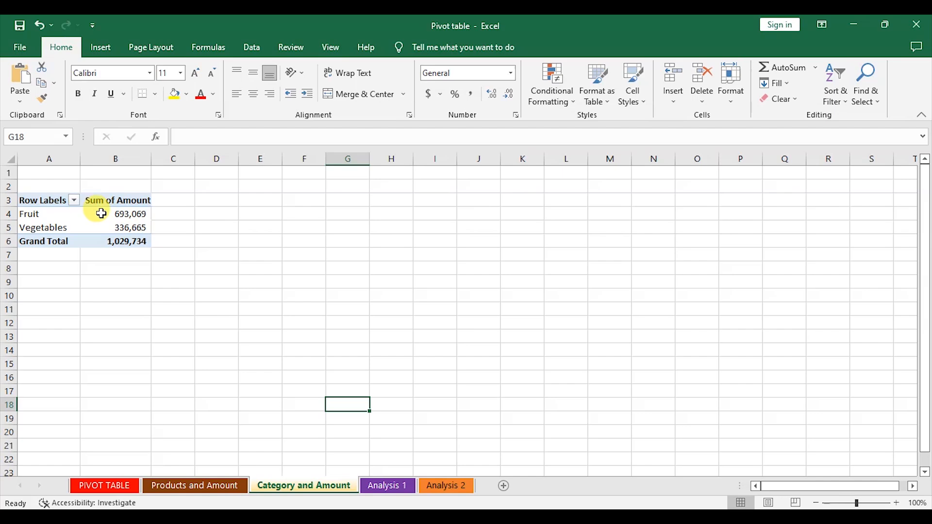
pyautogui.click(104, 486)
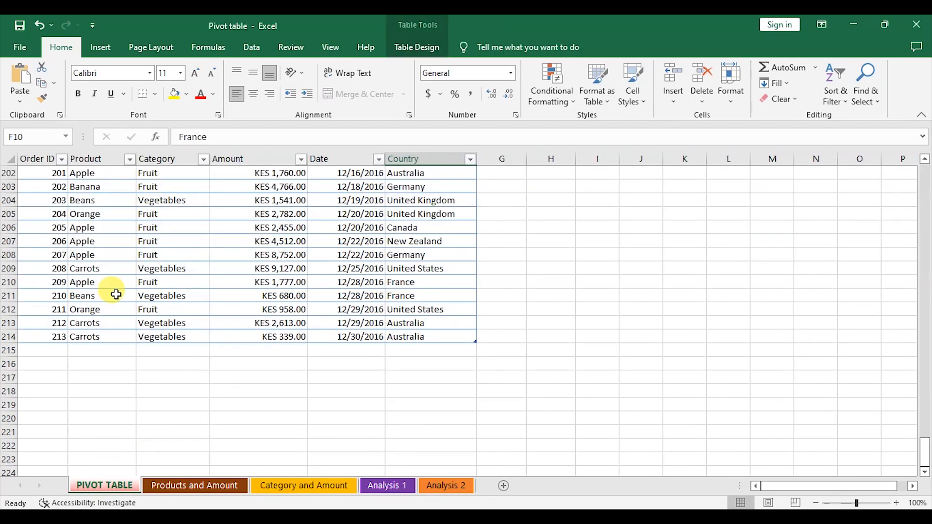
# Step: Browse the Products and Amount, Analysis 1 and Analysis 2 pivot sheets
pyautogui.click(189, 487)
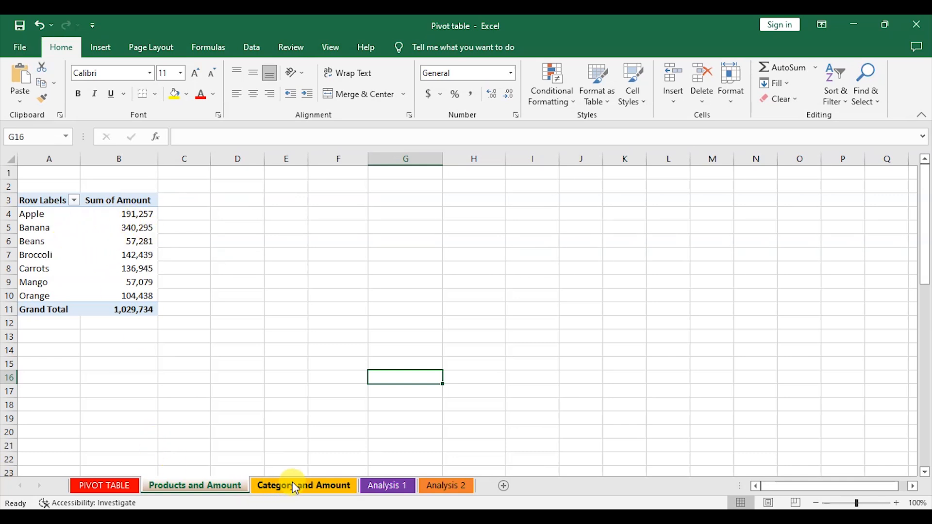
pyautogui.click(388, 492)
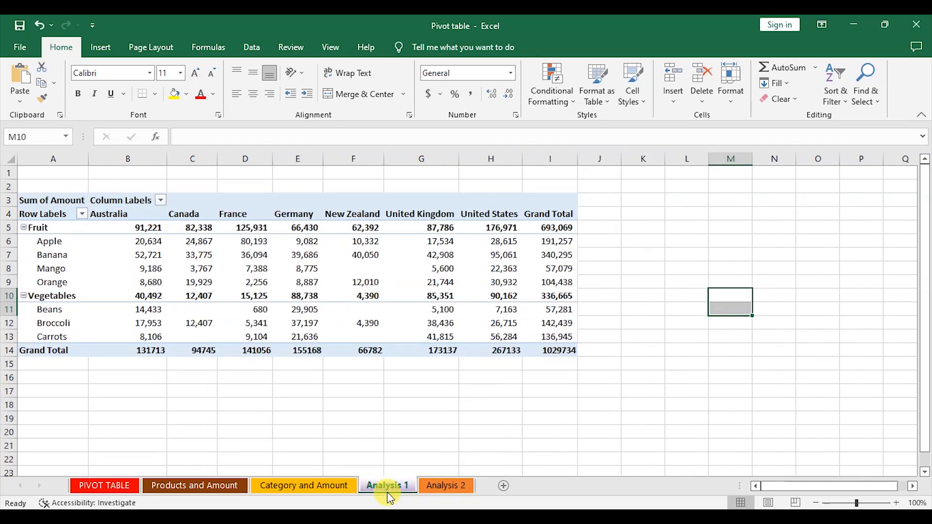
pyautogui.click(444, 487)
pyautogui.scroll(-1, 377, 331)
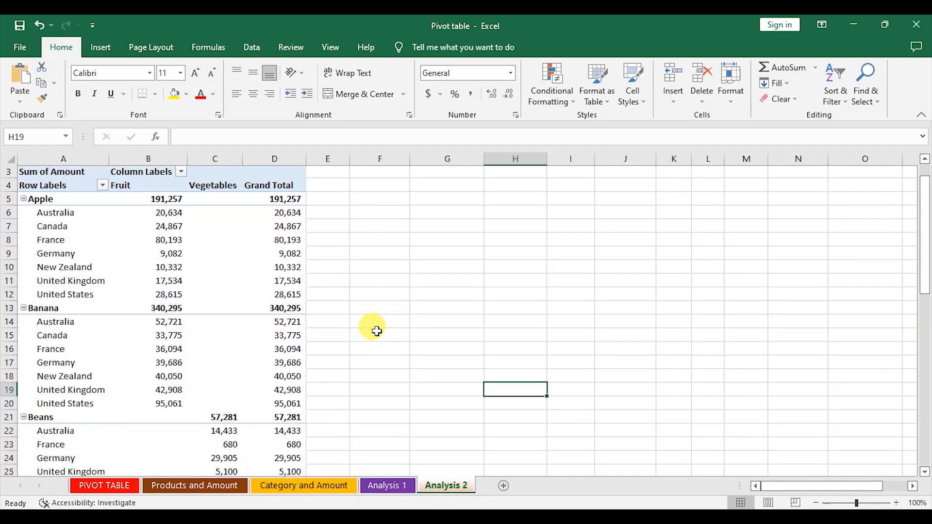
pyautogui.scroll(-1, 377, 332)
# Step: Insert a new PivotTable from the PIVOT TABLE sheet's table range on a new worksheet
pyautogui.click(104, 487)
pyautogui.scroll(20, 312, 318)
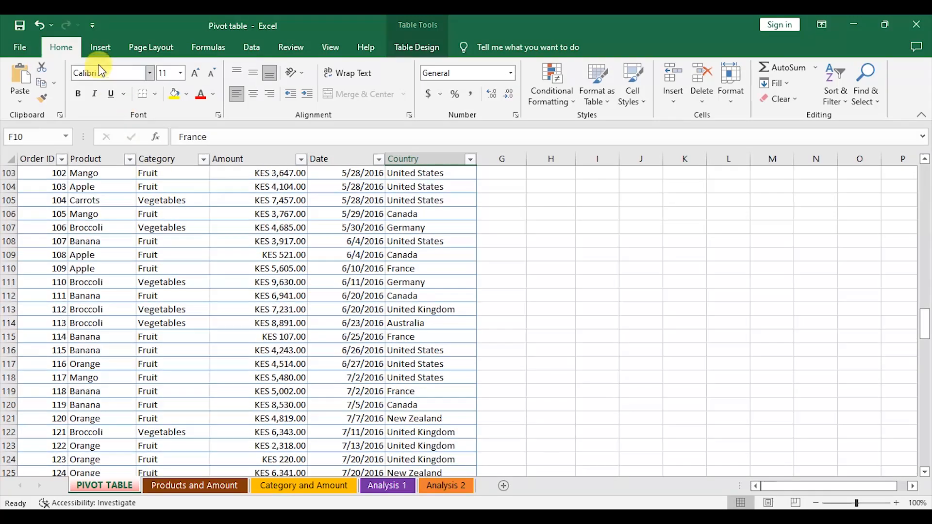
pyautogui.click(101, 47)
pyautogui.click(25, 82)
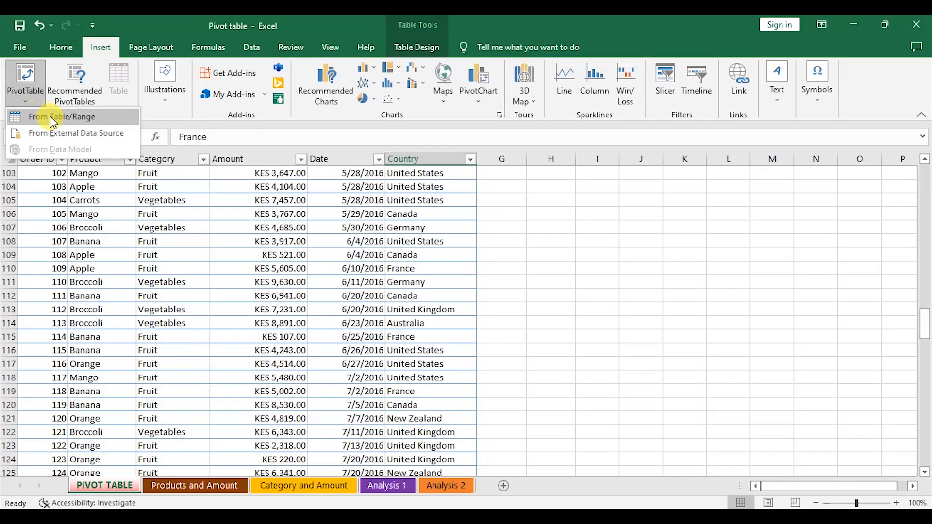
pyautogui.click(53, 118)
pyautogui.click(791, 346)
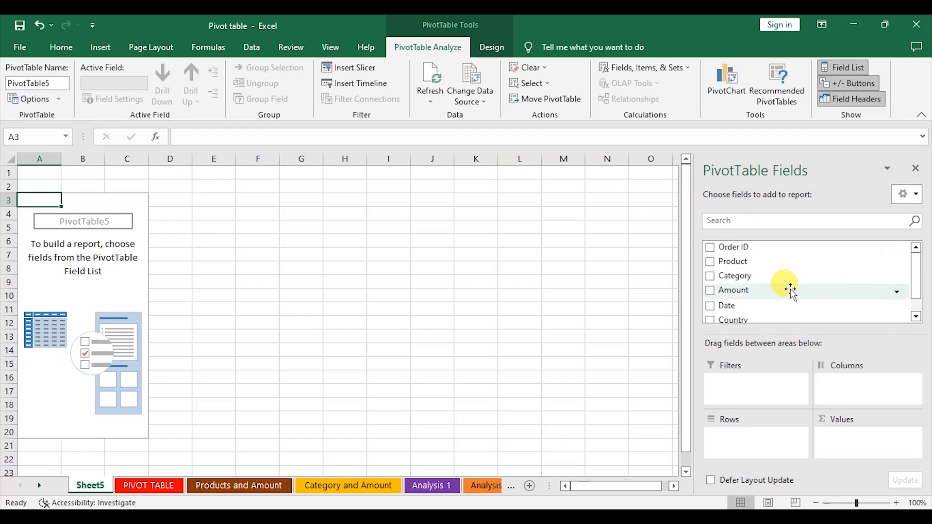
# Step: Lay out the pivot with Product in Columns and Category followed by Country in Rows
pyautogui.moveTo(711, 267); pyautogui.dragTo(859, 396)
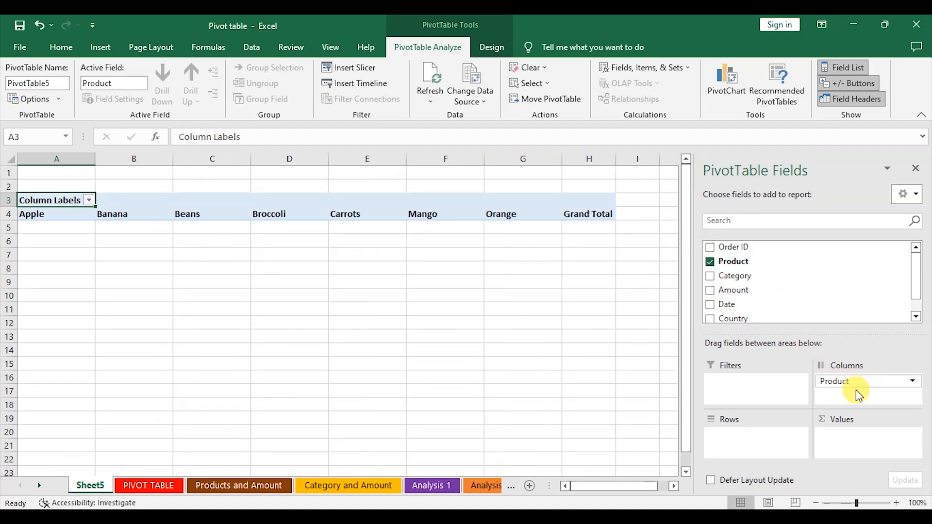
pyautogui.moveTo(711, 280); pyautogui.dragTo(741, 396)
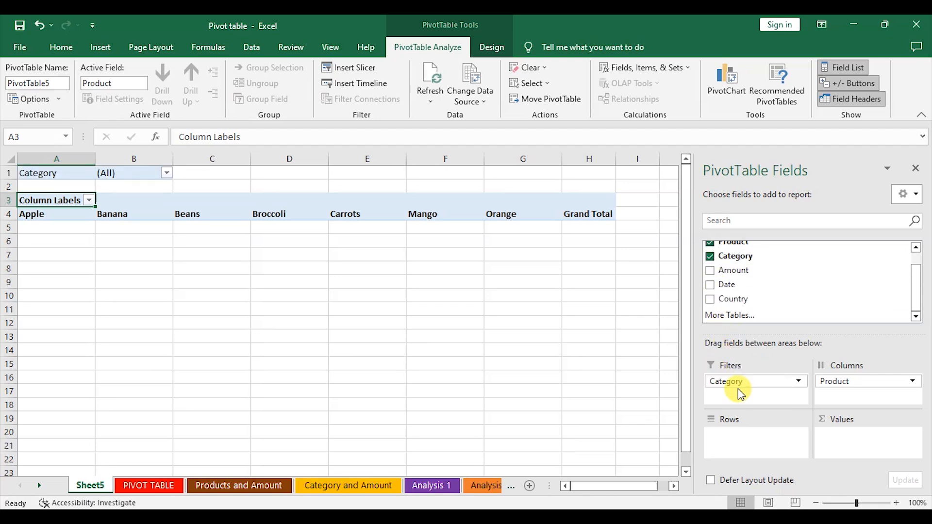
pyautogui.click(38, 27)
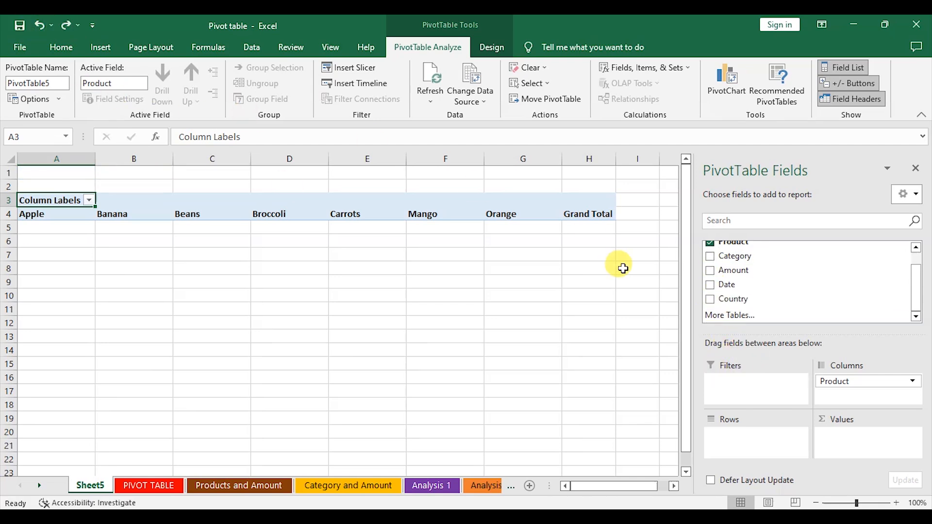
pyautogui.moveTo(714, 256); pyautogui.dragTo(767, 436)
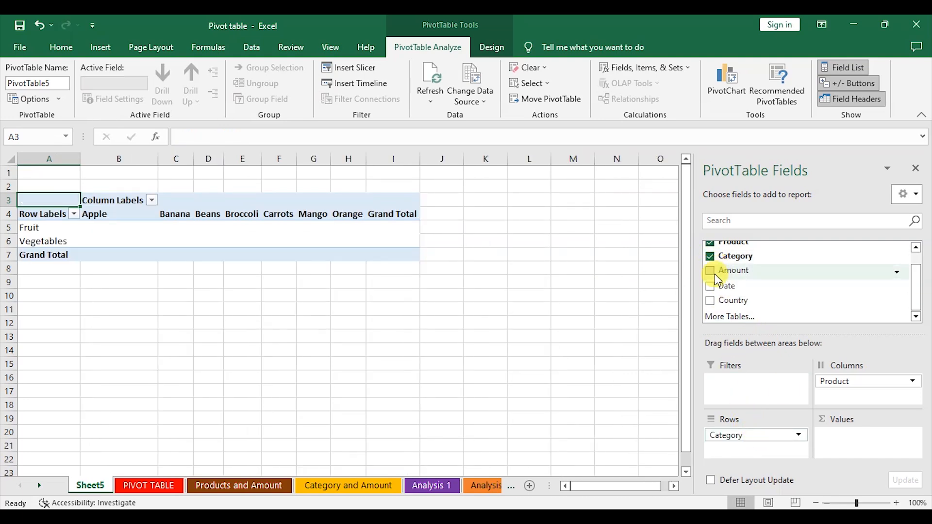
pyautogui.moveTo(713, 300); pyautogui.dragTo(743, 454)
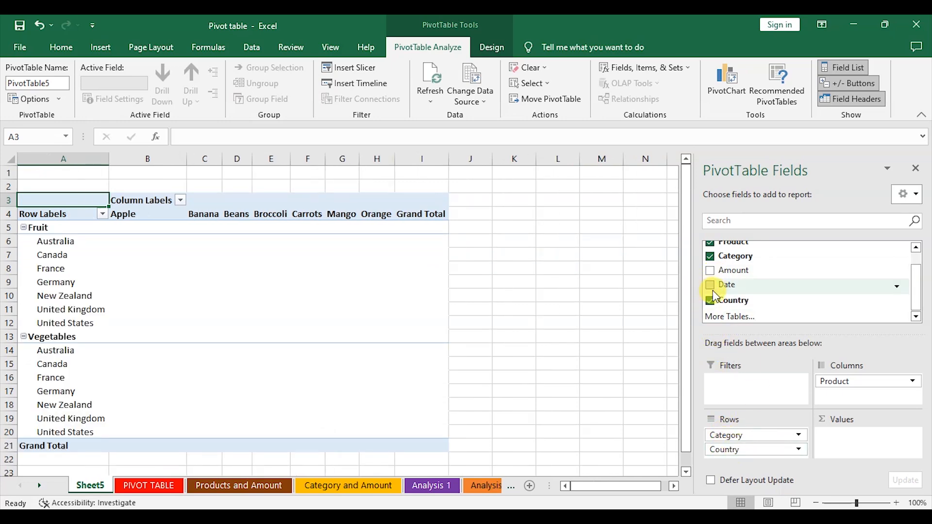
# Step: Add Amount to the pivot's Values area as Sum of Amount
pyautogui.moveTo(733, 299); pyautogui.dragTo(855, 398)
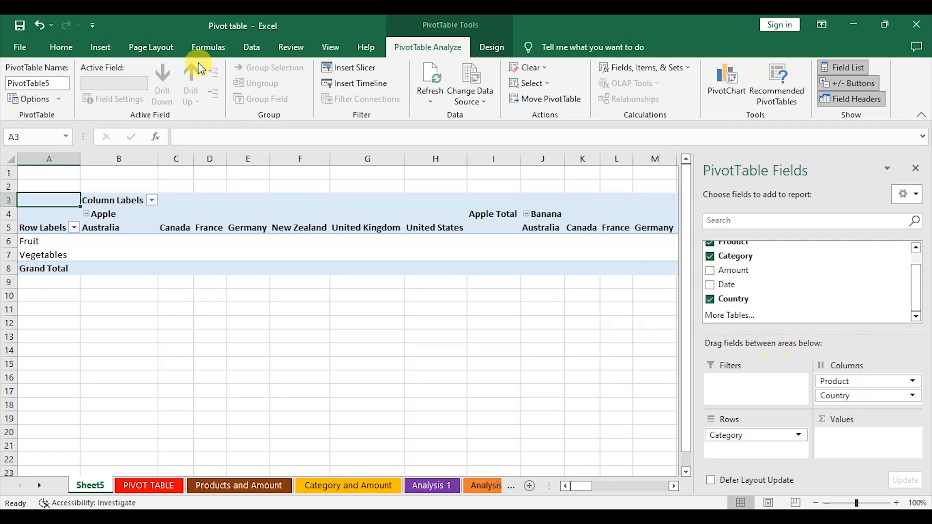
pyautogui.click(39, 30)
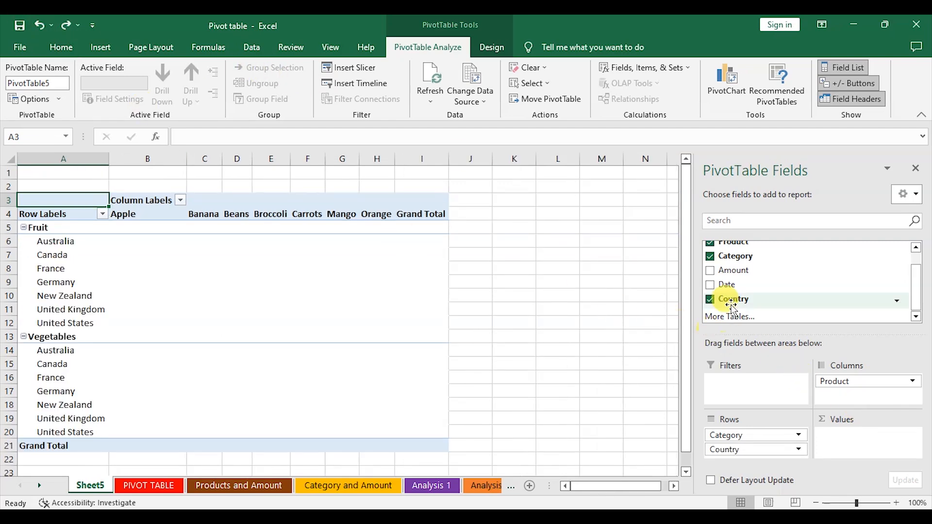
pyautogui.moveTo(713, 271); pyautogui.dragTo(855, 439)
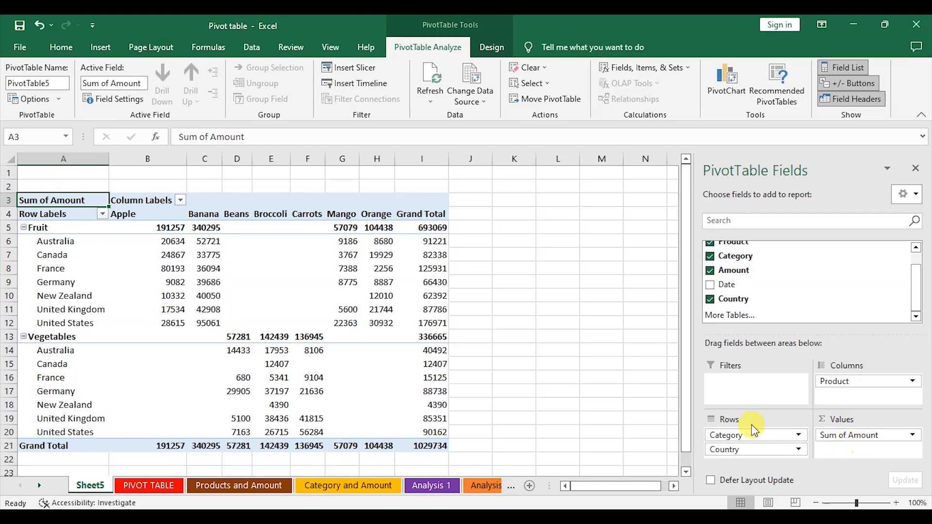
# Step: Format all pivot value cells with comma style and no decimal places
pyautogui.scroll(-1, 534, 275)
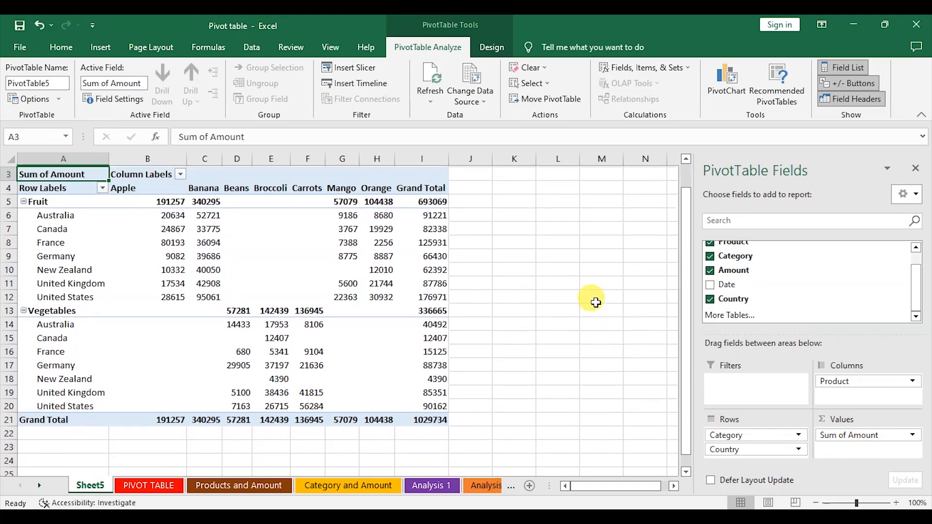
pyautogui.scroll(1, 292, 226)
pyautogui.moveTo(136, 232); pyautogui.dragTo(418, 424)
pyautogui.moveTo(423, 445); pyautogui.dragTo(424, 444)
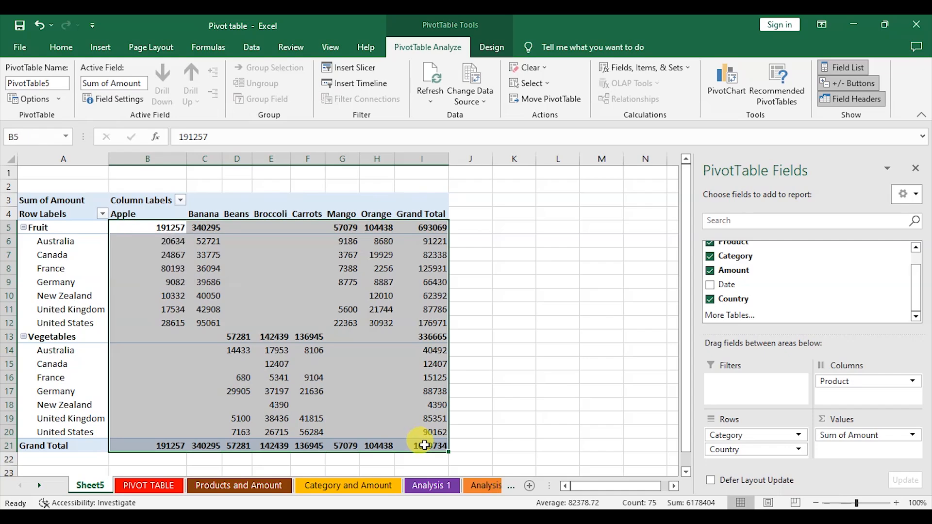
pyautogui.click(64, 48)
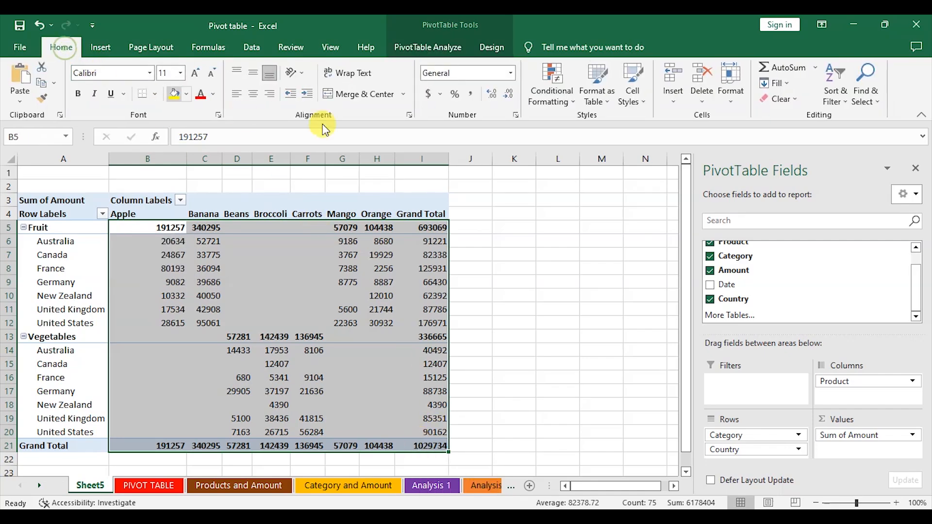
pyautogui.click(469, 93)
pyautogui.click(509, 97)
pyautogui.click(508, 97)
pyautogui.click(618, 241)
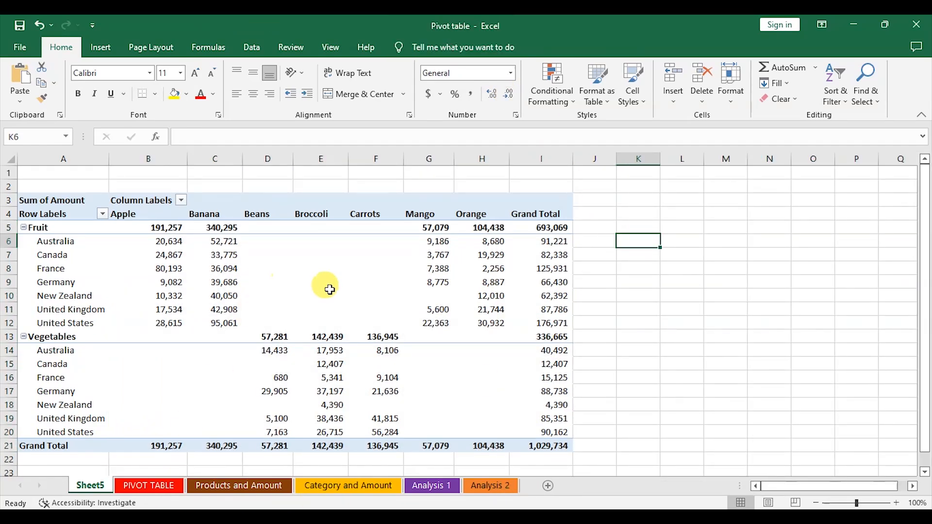
# Step: Set the new pivot sheet's tab colour to a dark green theme colour
pyautogui.scroll(-1, 515, 334)
pyautogui.scroll(1, 515, 334)
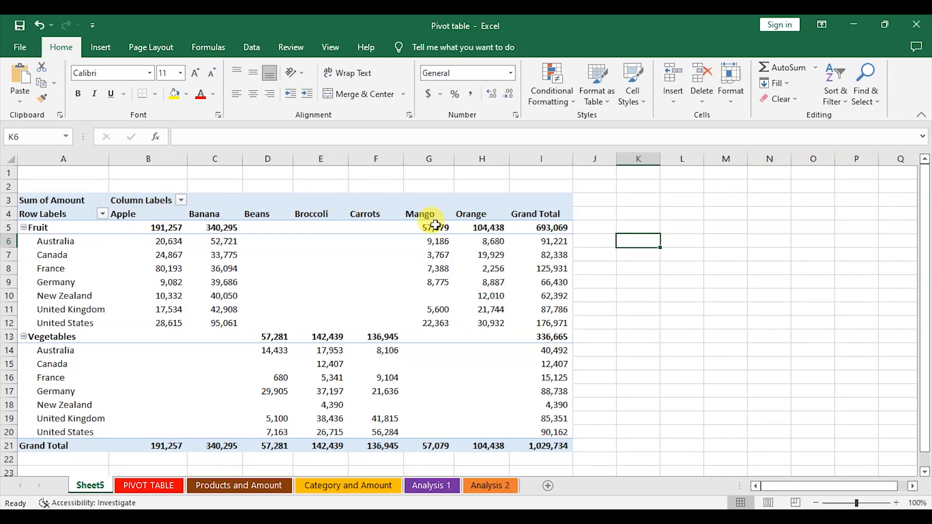
pyautogui.scroll(-1, 188, 336)
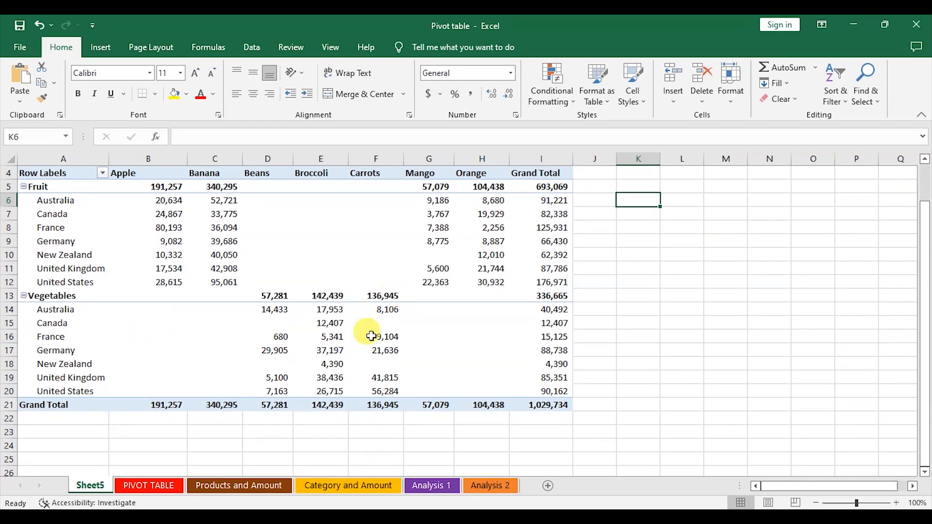
pyautogui.scroll(1, 359, 262)
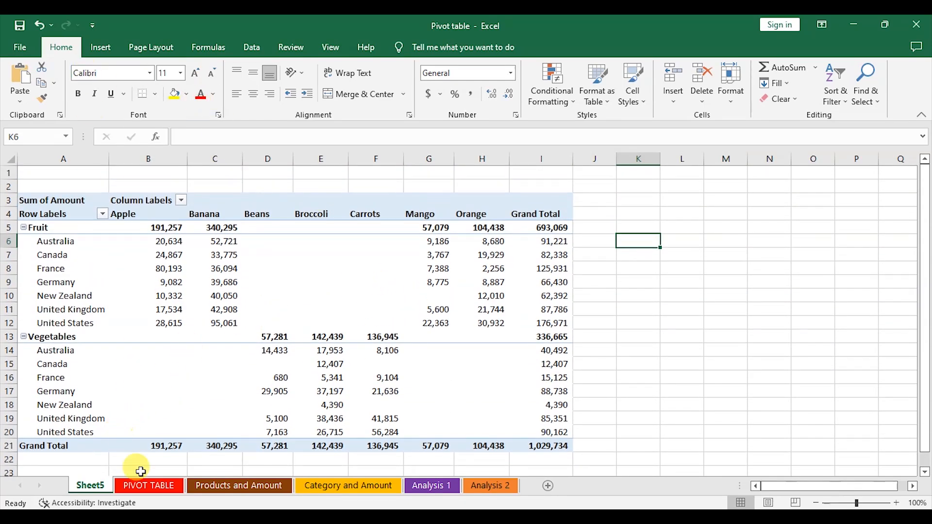
pyautogui.rightClick(99, 488)
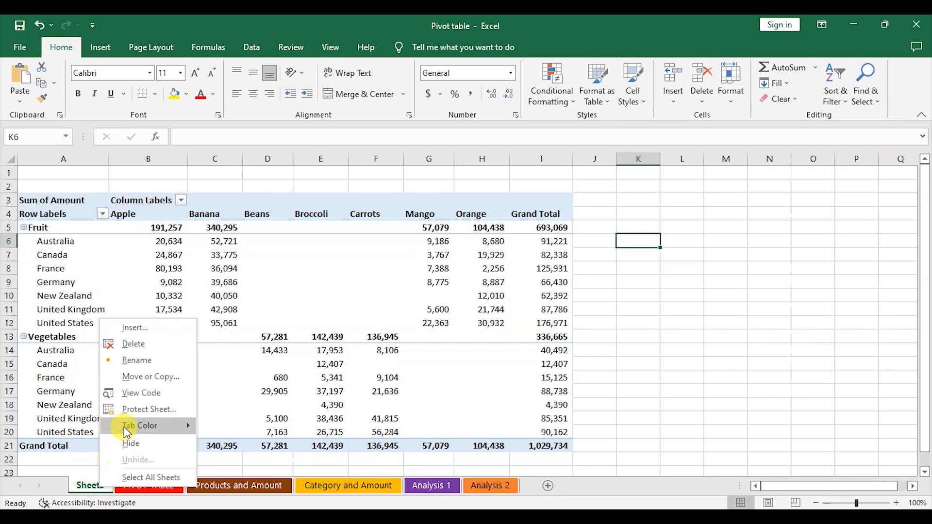
pyautogui.moveTo(147, 427)
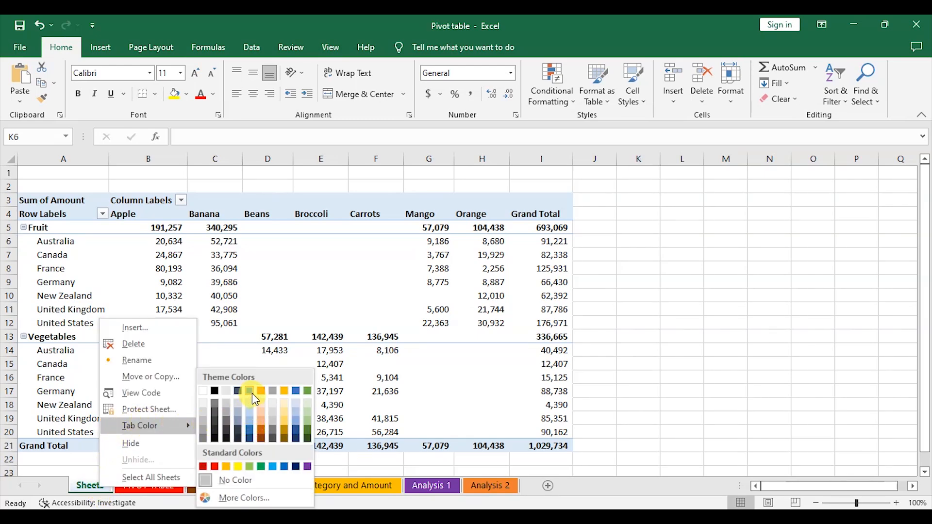
pyautogui.click(311, 427)
# Step: Rename the new pivot sheet as Analysis 3
pyautogui.rightClick(103, 484)
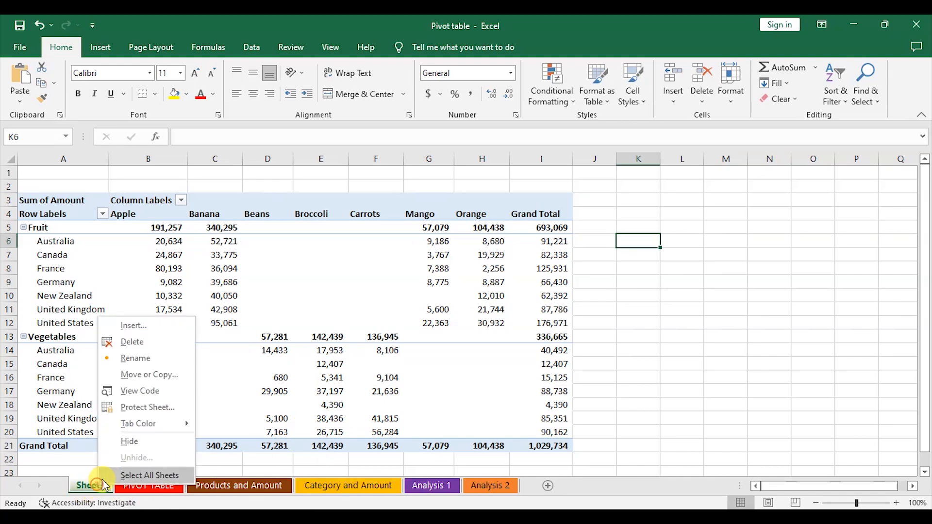
pyautogui.click(145, 361)
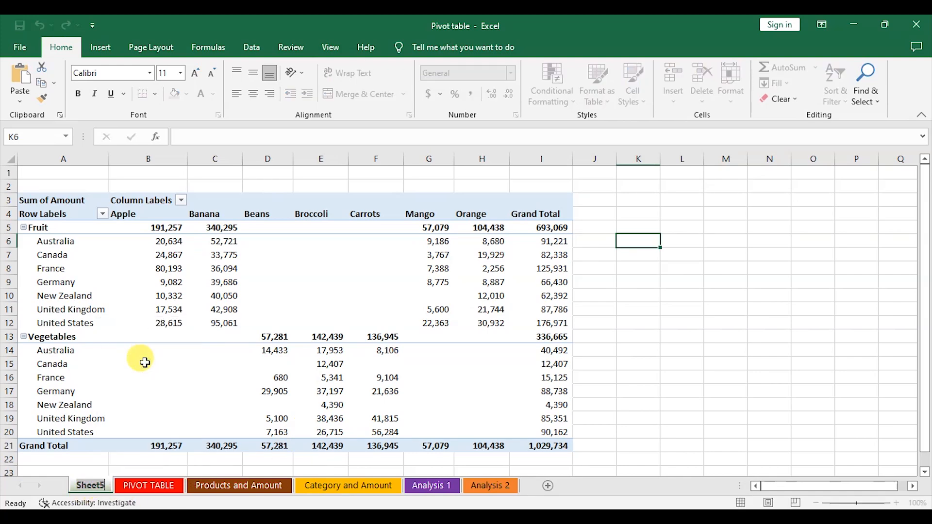
pyautogui.write('A')
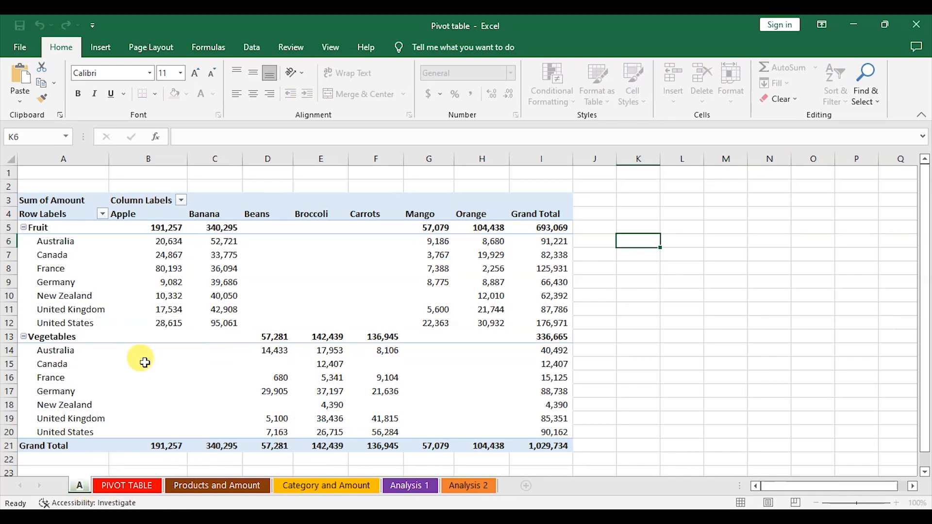
pyautogui.write('nalysis 3')
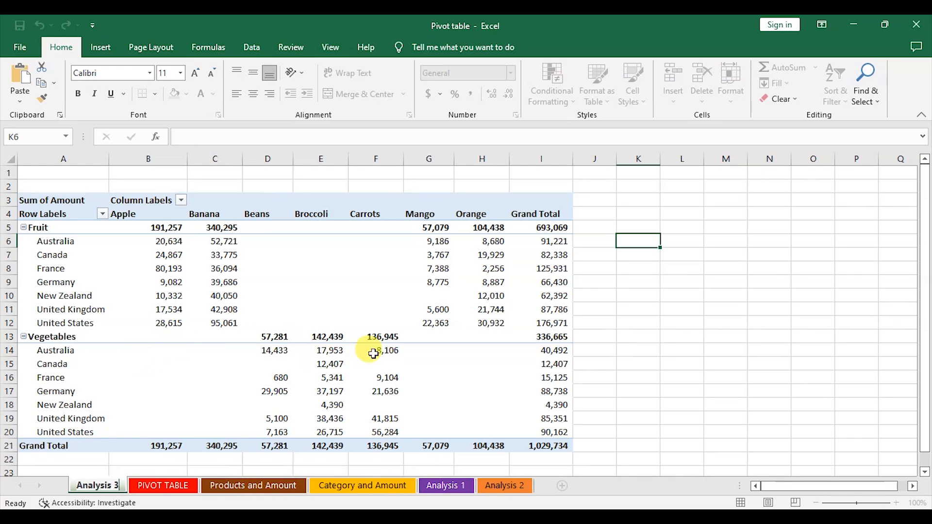
pyautogui.click(373, 354)
# Step: Move the Analysis 3 sheet to the end of the sheet tabs
pyautogui.click(446, 486)
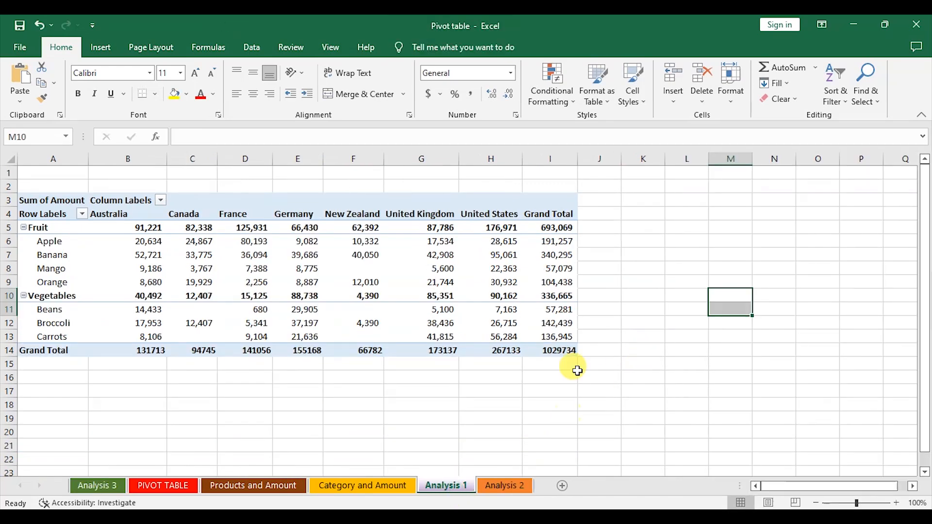
pyautogui.click(191, 432)
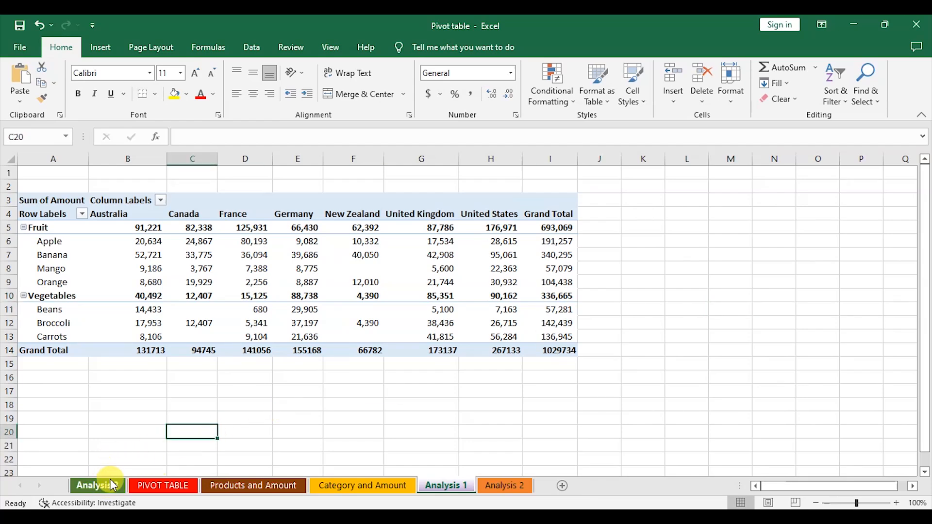
pyautogui.click(111, 485)
pyautogui.rightClick(112, 485)
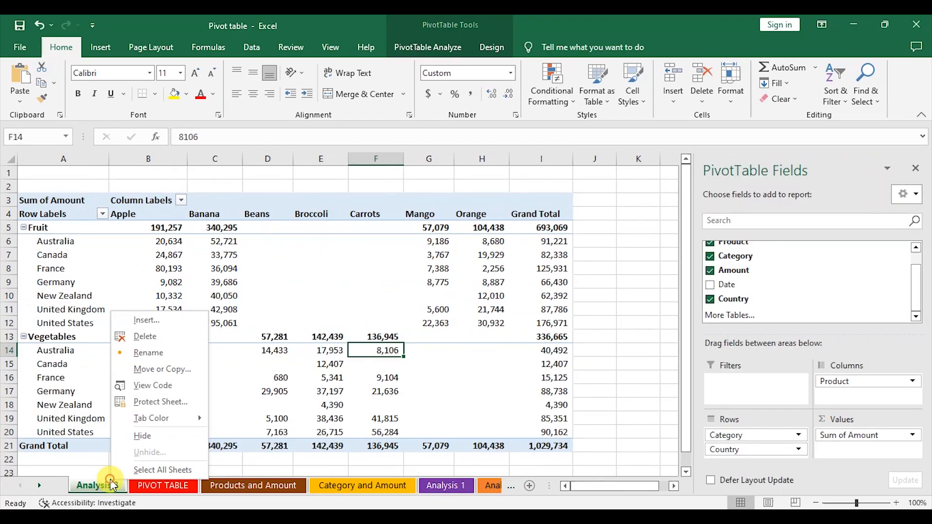
pyautogui.click(161, 370)
pyautogui.click(90, 420)
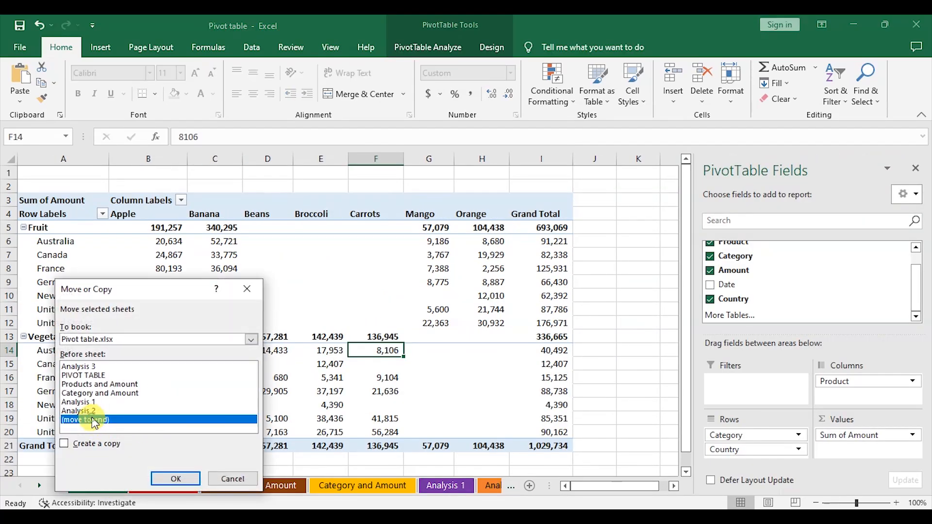
pyautogui.click(175, 480)
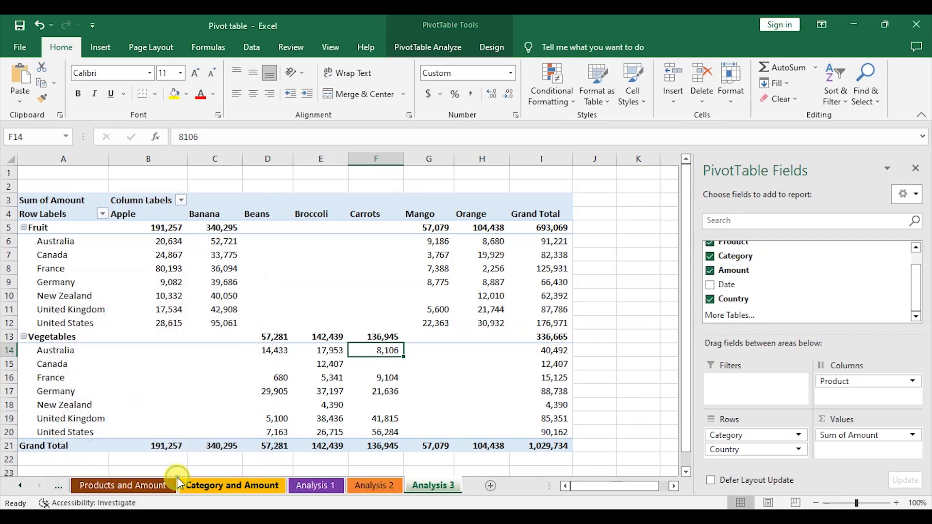
# Step: Close the PivotTable Fields pane and switch back through the sheets to the PIVOT TABLE source data
pyautogui.click(922, 176)
pyautogui.click(766, 280)
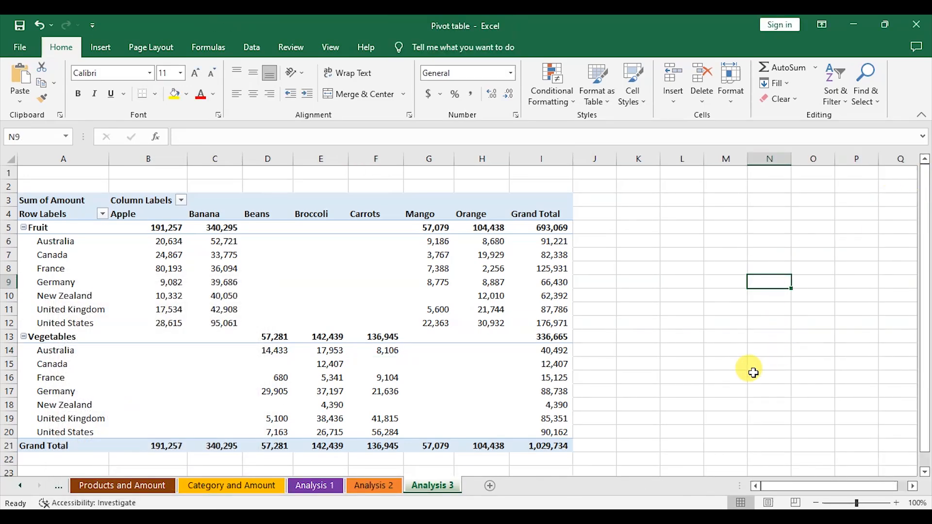
pyautogui.click(371, 485)
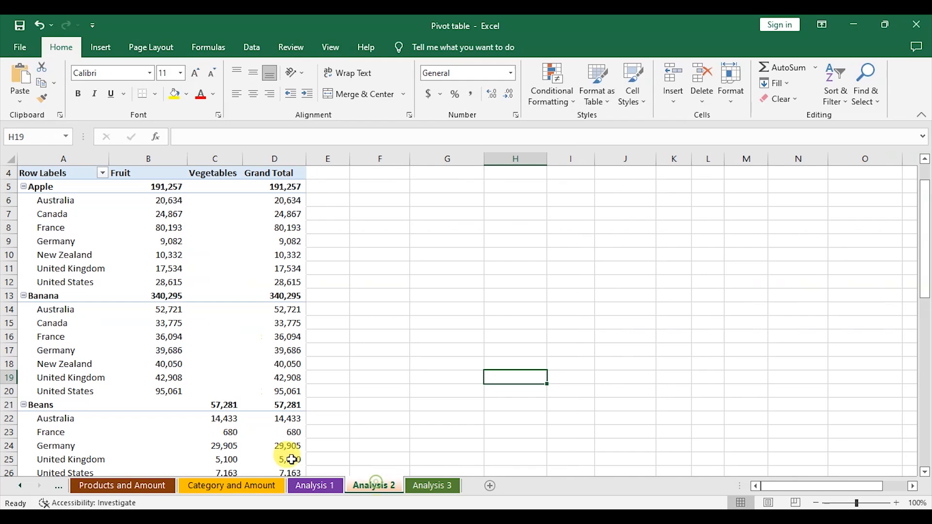
pyautogui.click(57, 491)
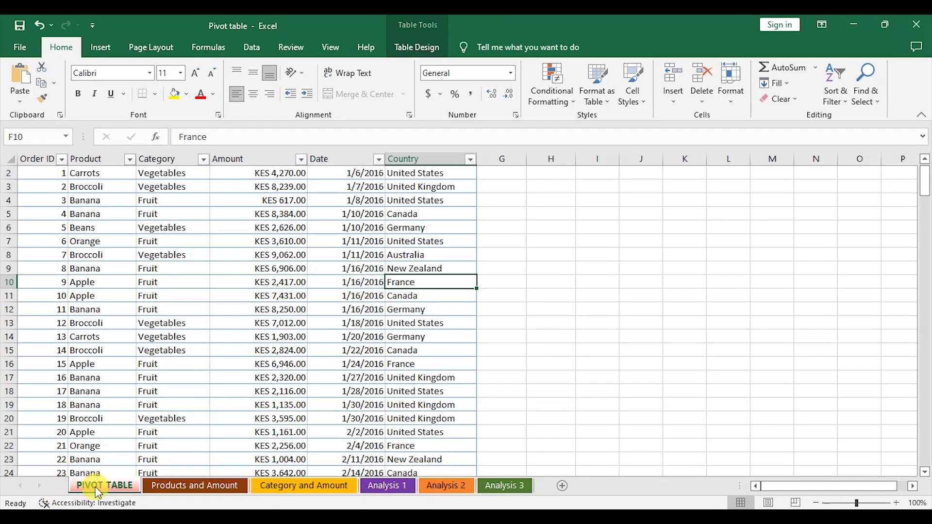
# Step: Review the source data and each pivot sheet in turn, from Products and Amount through Analysis 3
pyautogui.scroll(-2, 348, 297)
pyautogui.scroll(3, 348, 297)
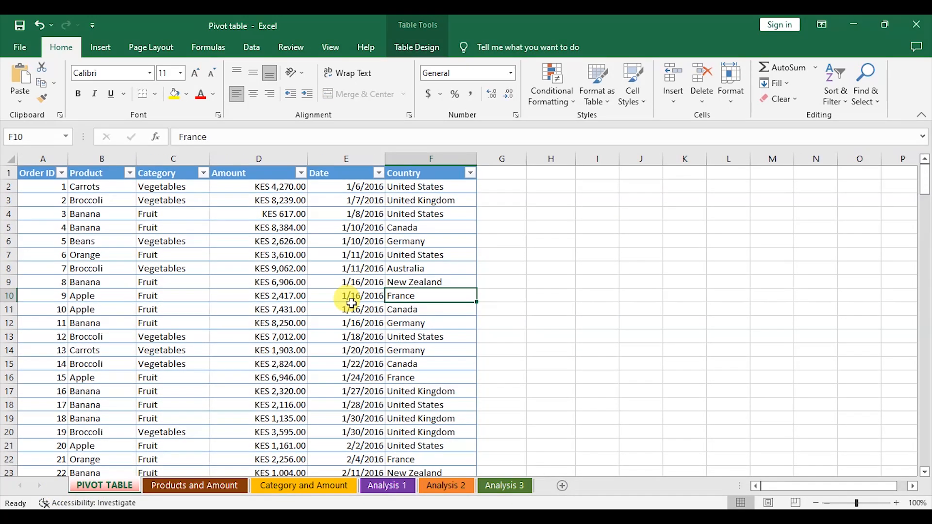
pyautogui.click(624, 243)
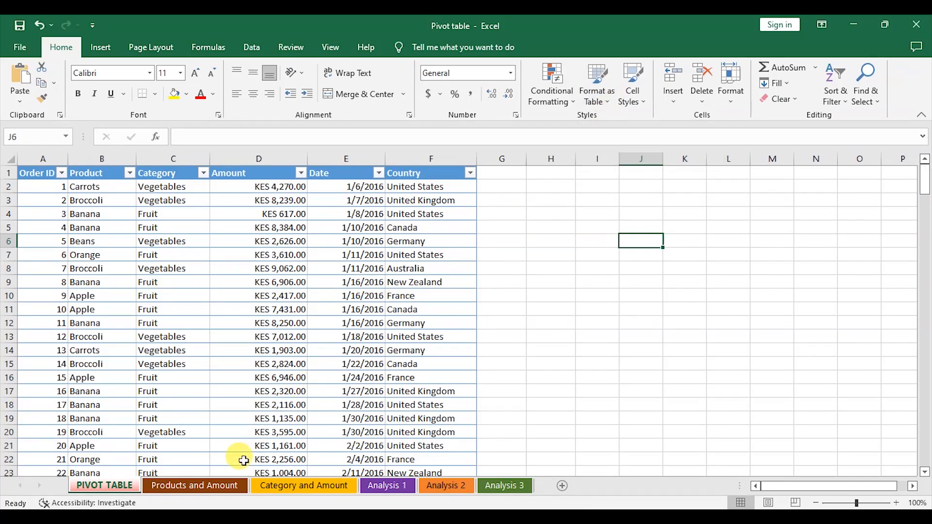
pyautogui.click(224, 488)
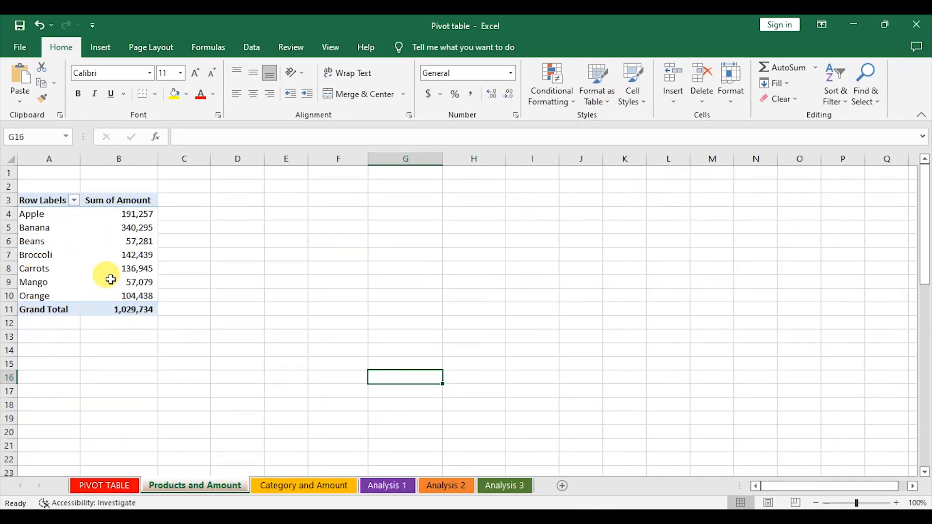
pyautogui.click(296, 488)
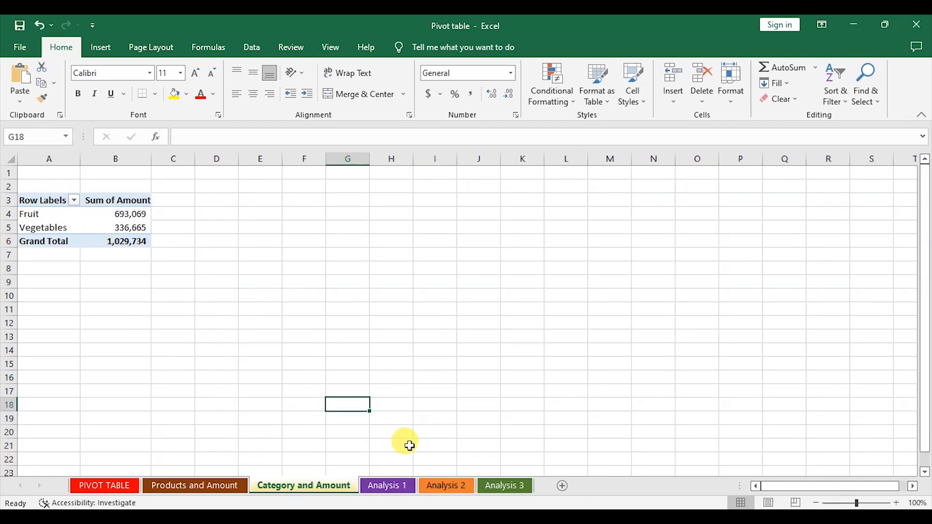
pyautogui.click(388, 487)
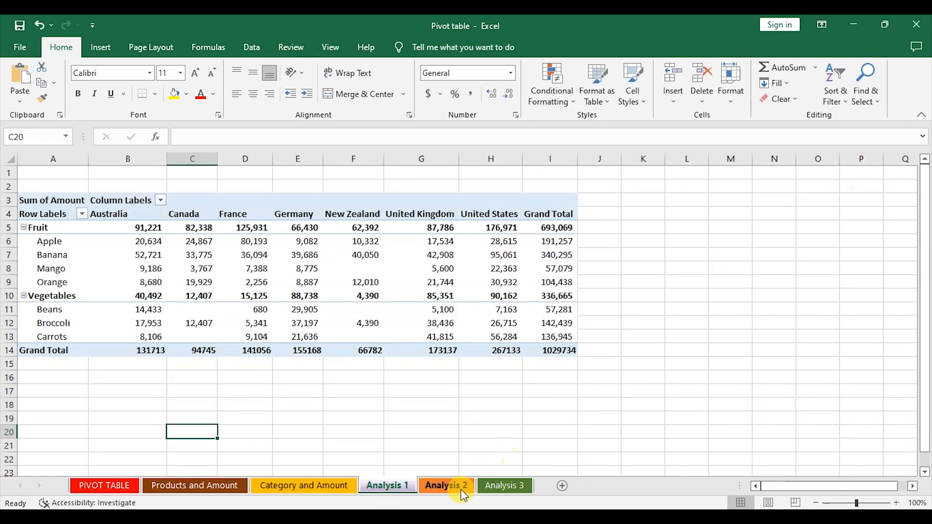
pyautogui.click(445, 486)
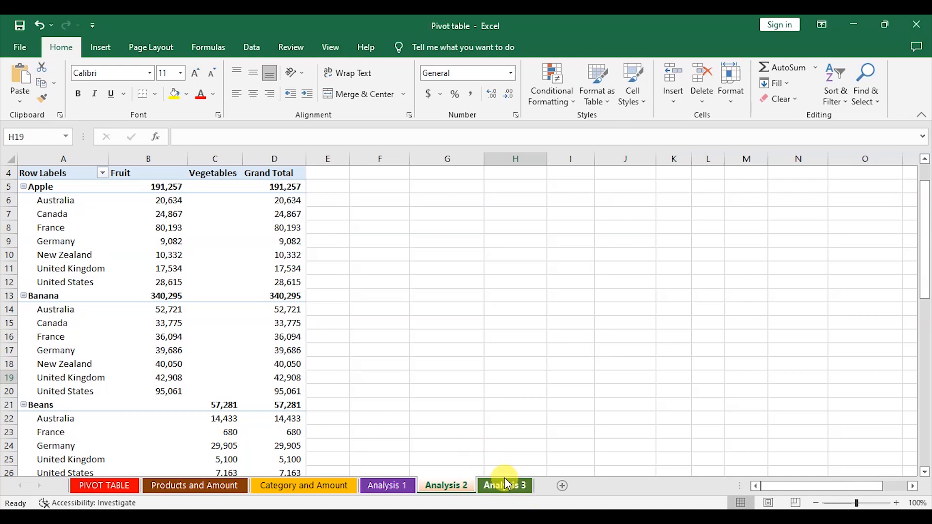
pyautogui.click(504, 486)
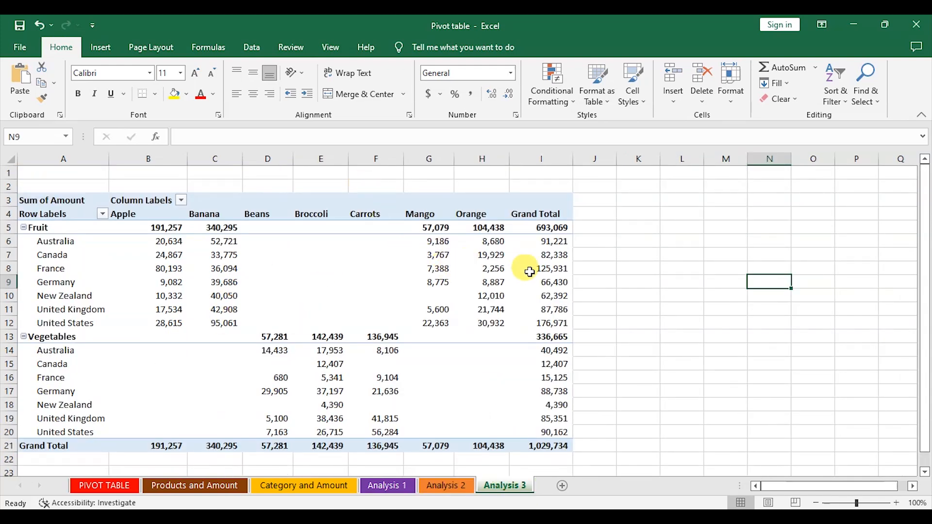
pyautogui.scroll(-2, 646, 291)
pyautogui.scroll(2, 644, 292)
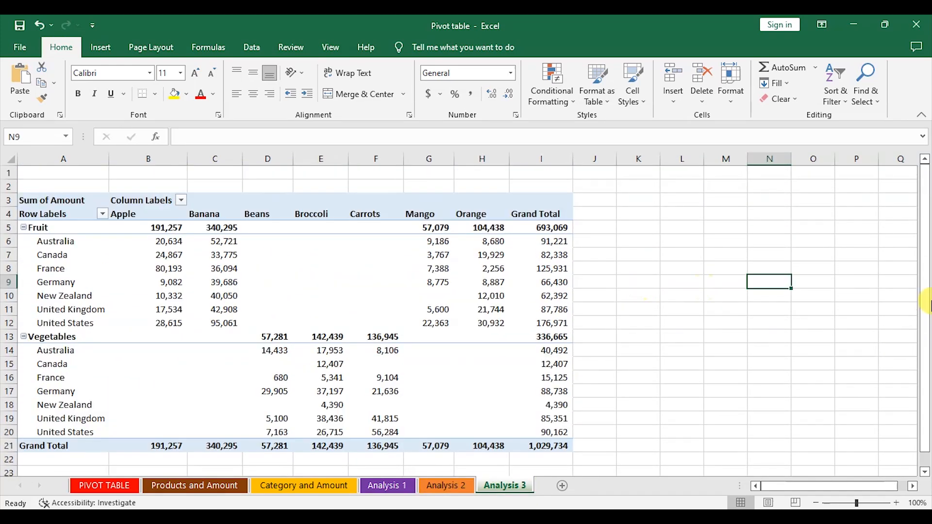
pyautogui.moveTo(925, 322); pyautogui.dragTo(928, 375)
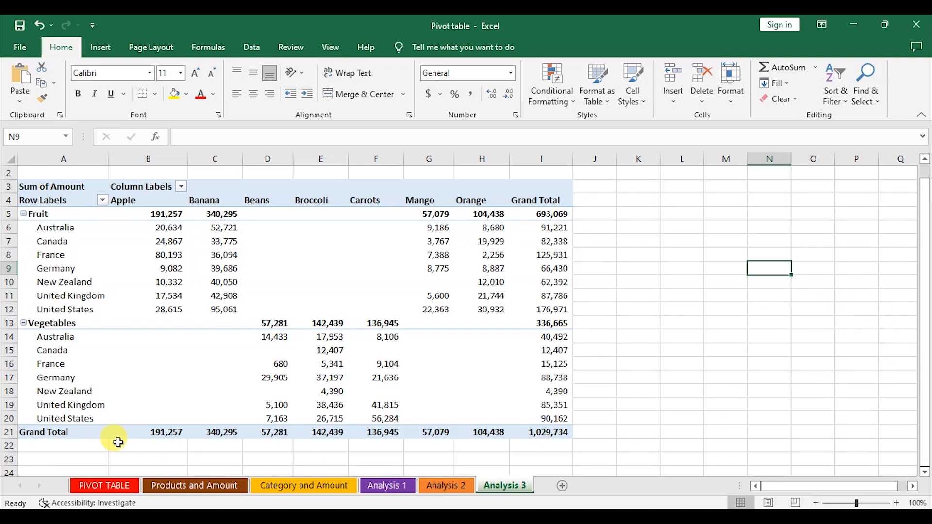
# Step: Return to the PIVOT TABLE source data sheet and browse through its order rows
pyautogui.click(121, 487)
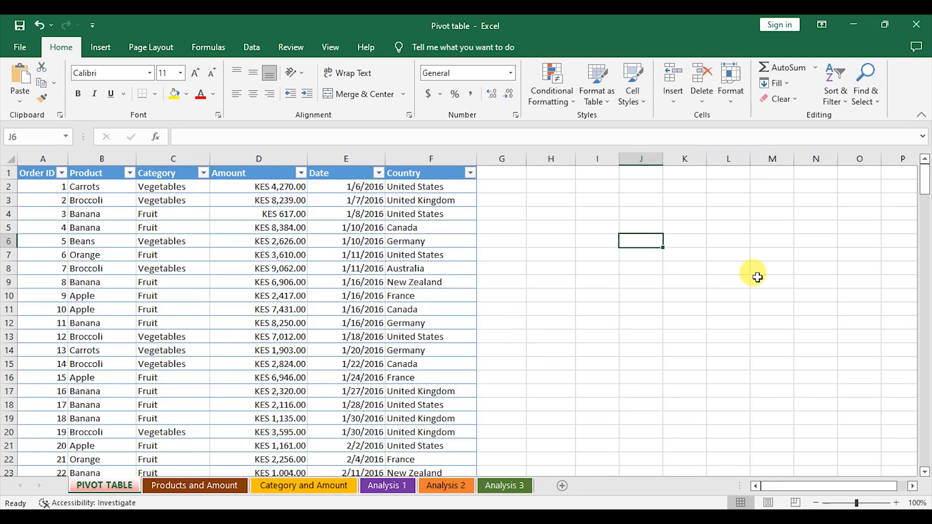
pyautogui.scroll(-2, 756, 281)
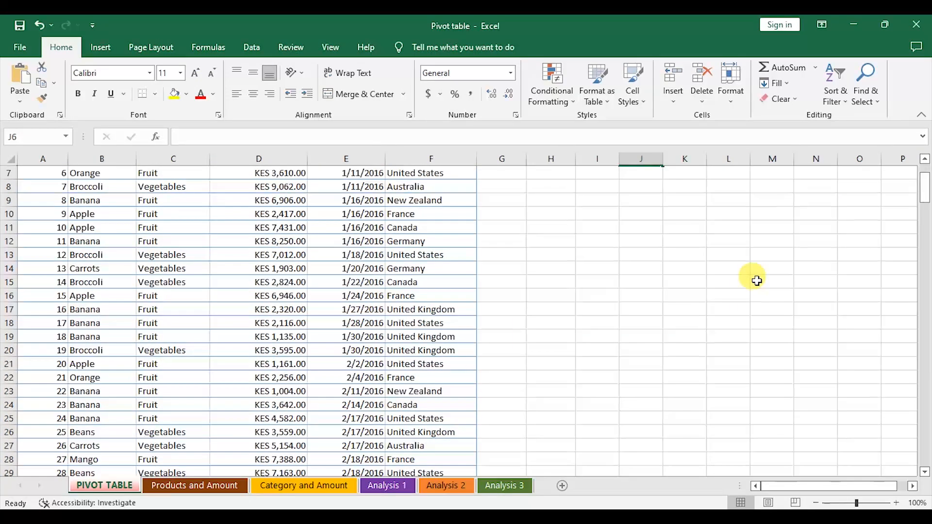
pyautogui.moveTo(927, 187); pyautogui.dragTo(925, 166)
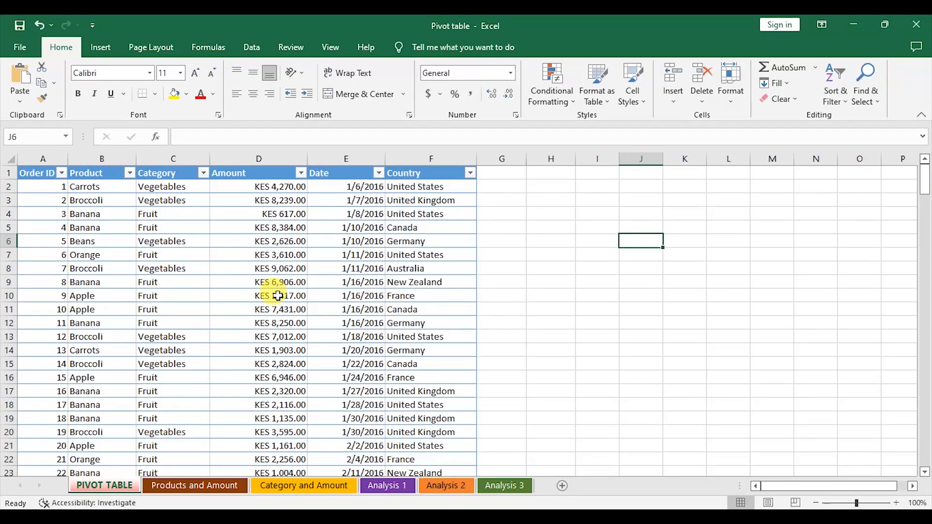
pyautogui.scroll(-7, 278, 296)
pyautogui.scroll(7, 295, 298)
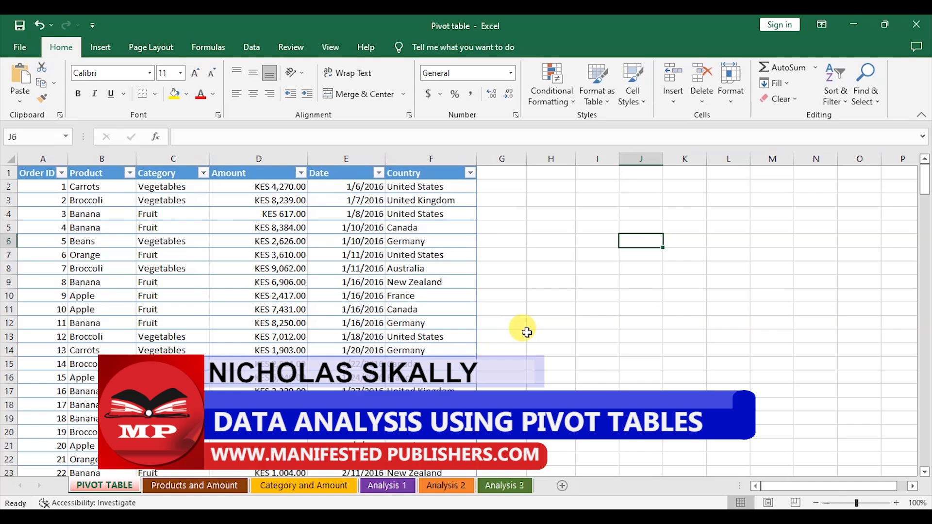
pyautogui.click(213, 254)
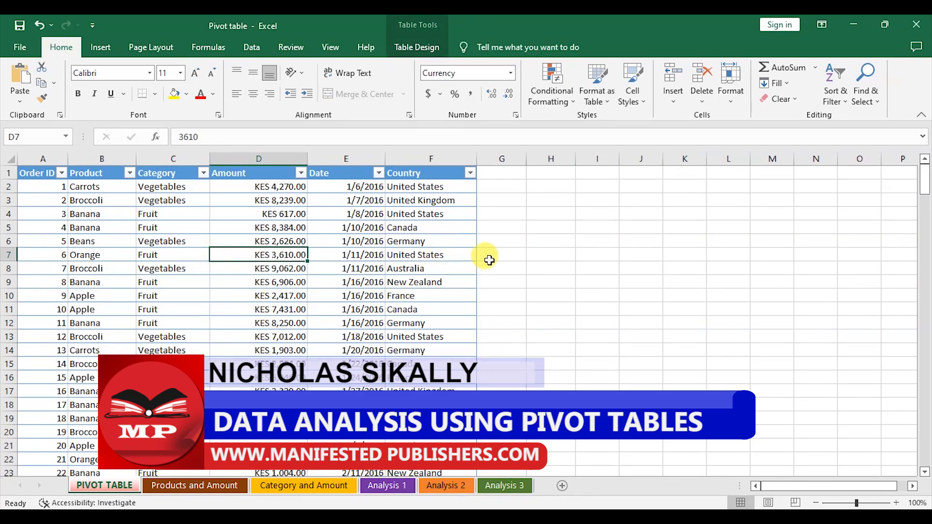
pyautogui.click(585, 252)
pyautogui.click(206, 200)
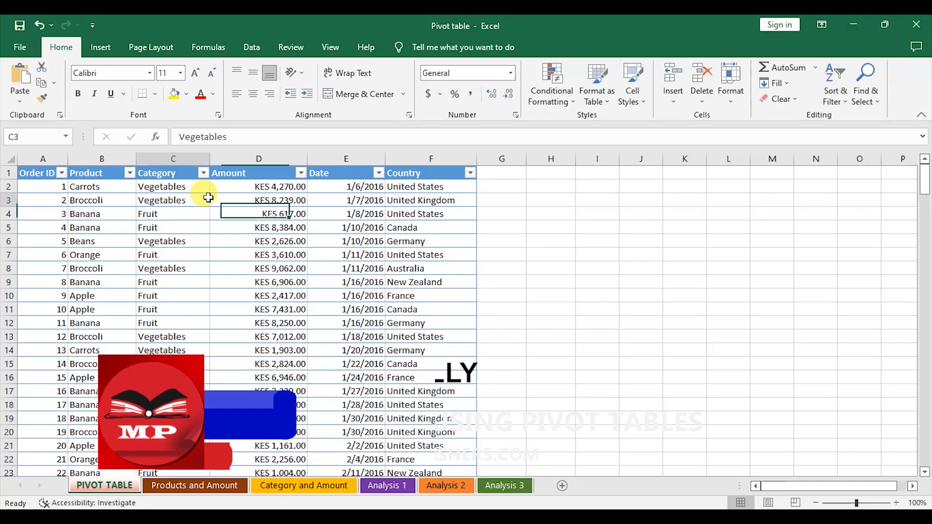